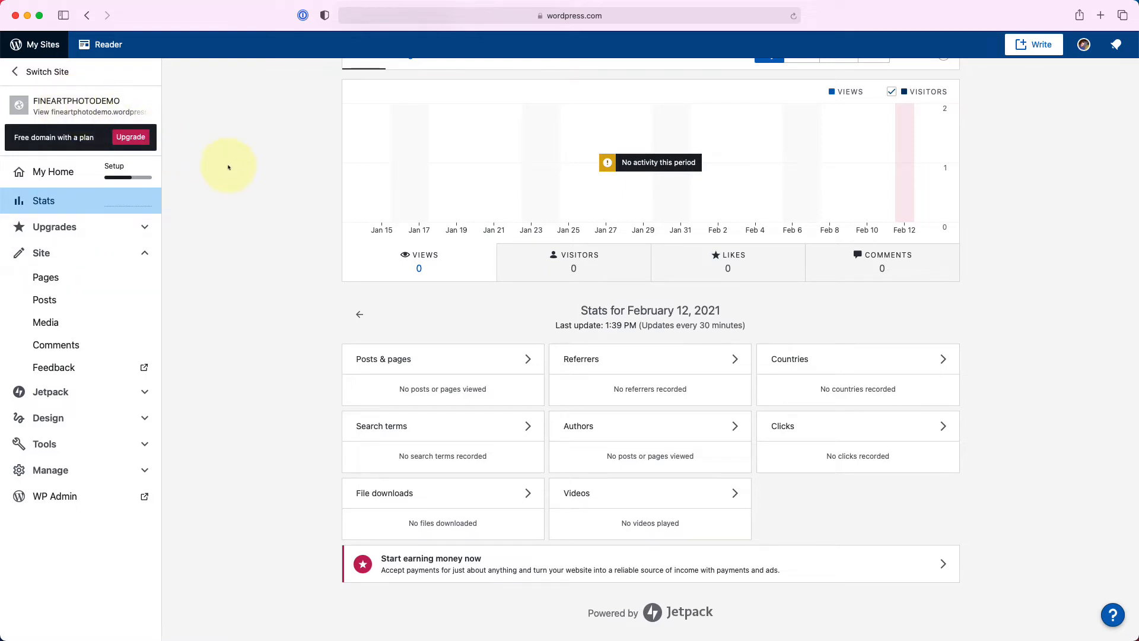
Open the site's list of pages and start adding a new page.
scroll(256, 178, up, 2)
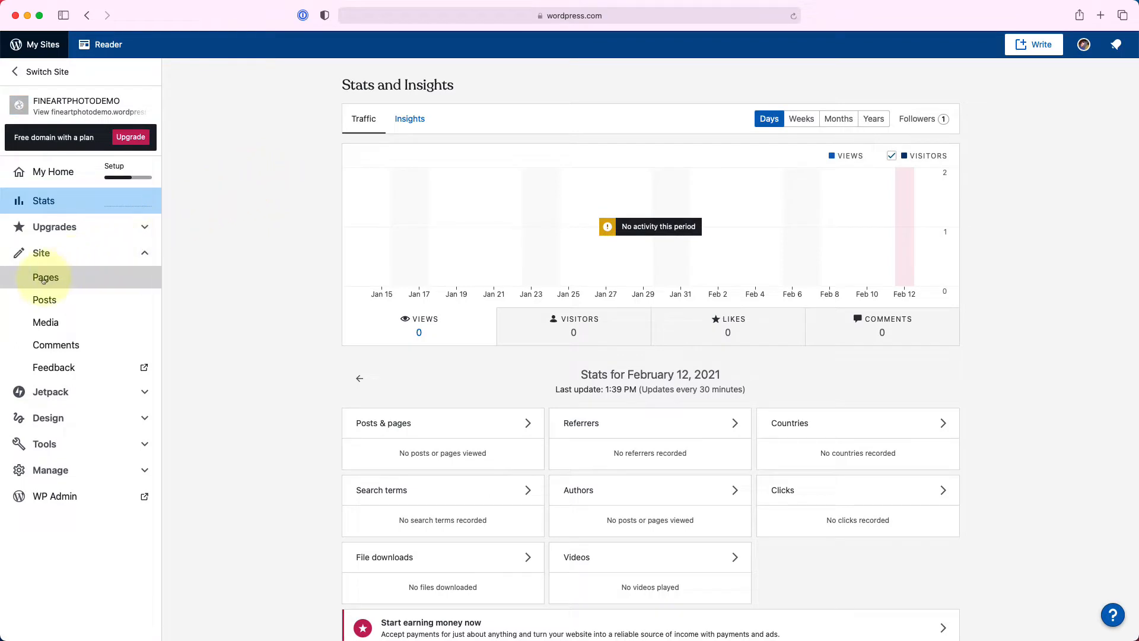
click(145, 253)
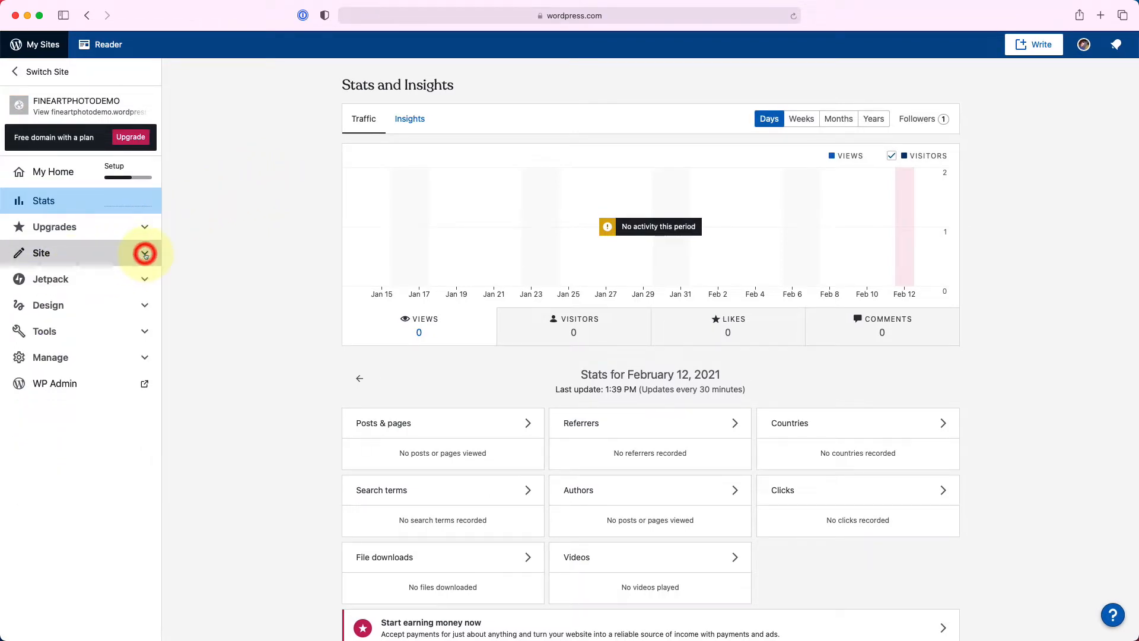
click(145, 253)
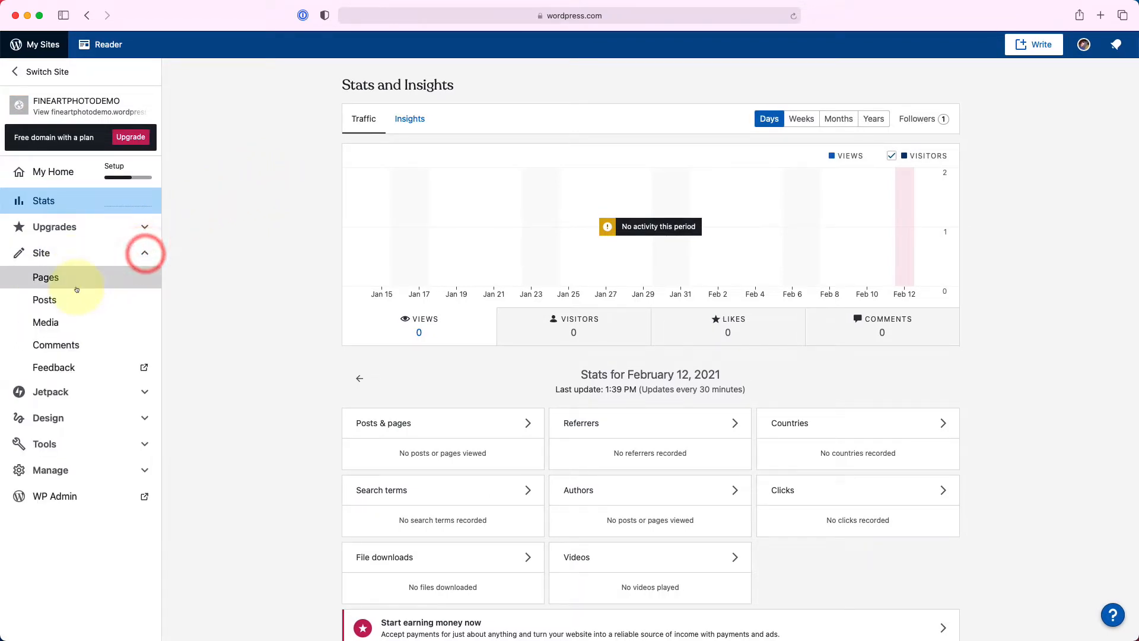
click(54, 279)
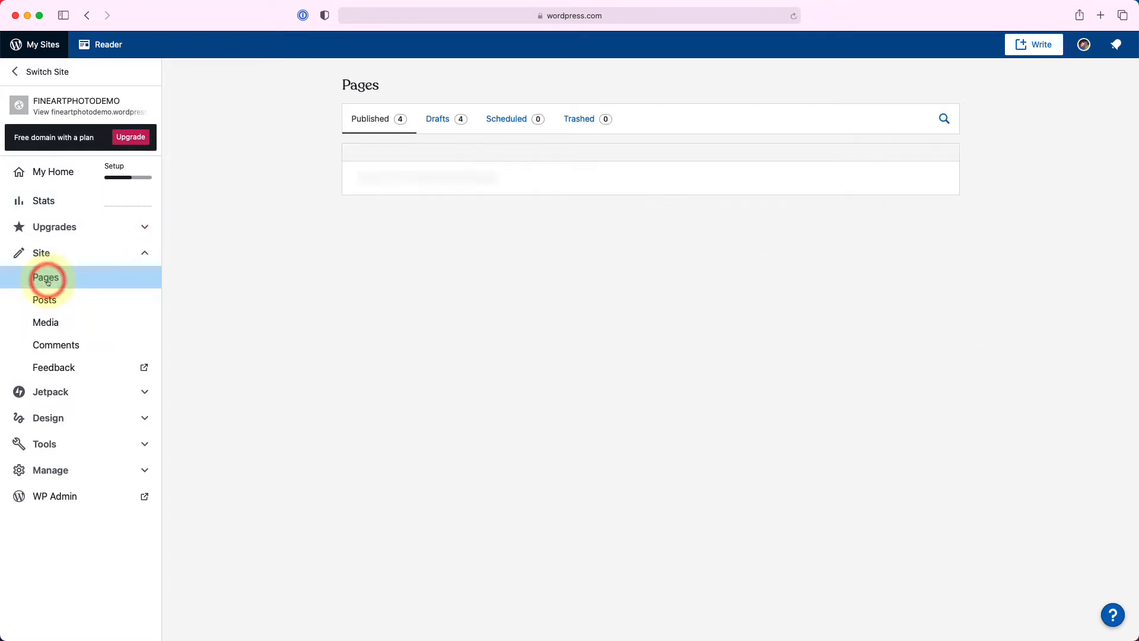
click(919, 159)
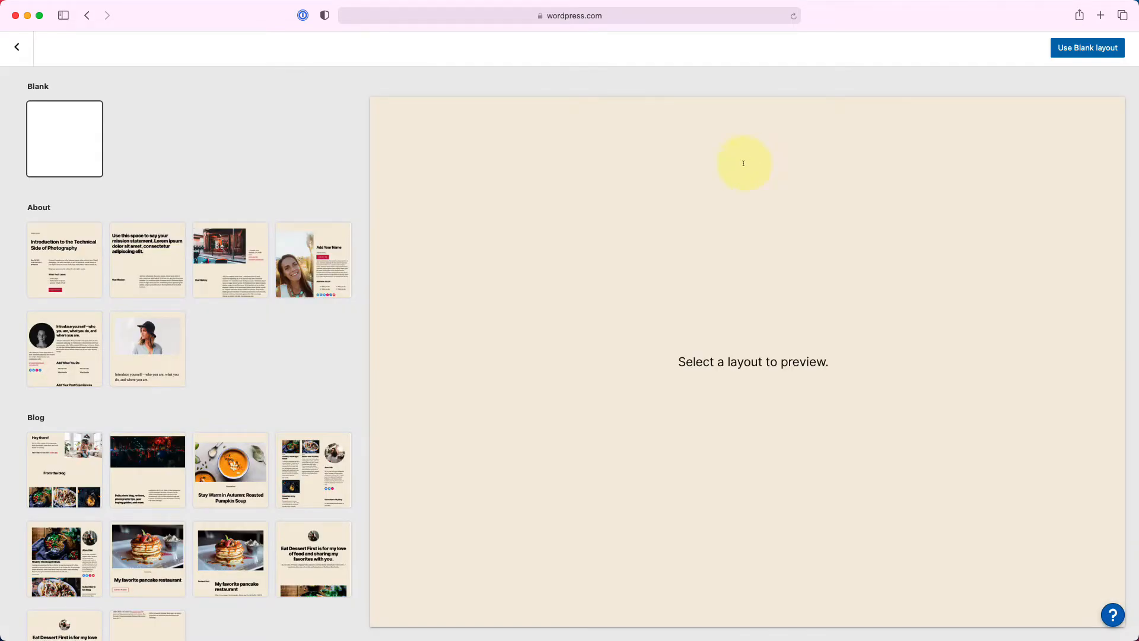
Look through the page layout templates and create the page with the Blank layout.
scroll(318, 341, down, 6)
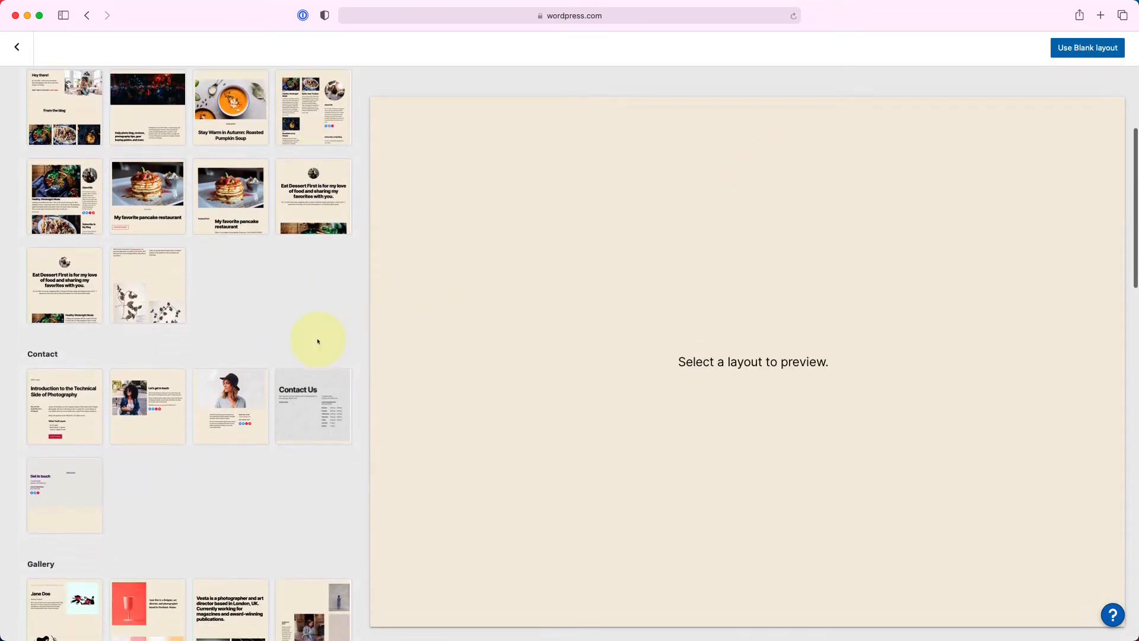
scroll(318, 341, down, 20)
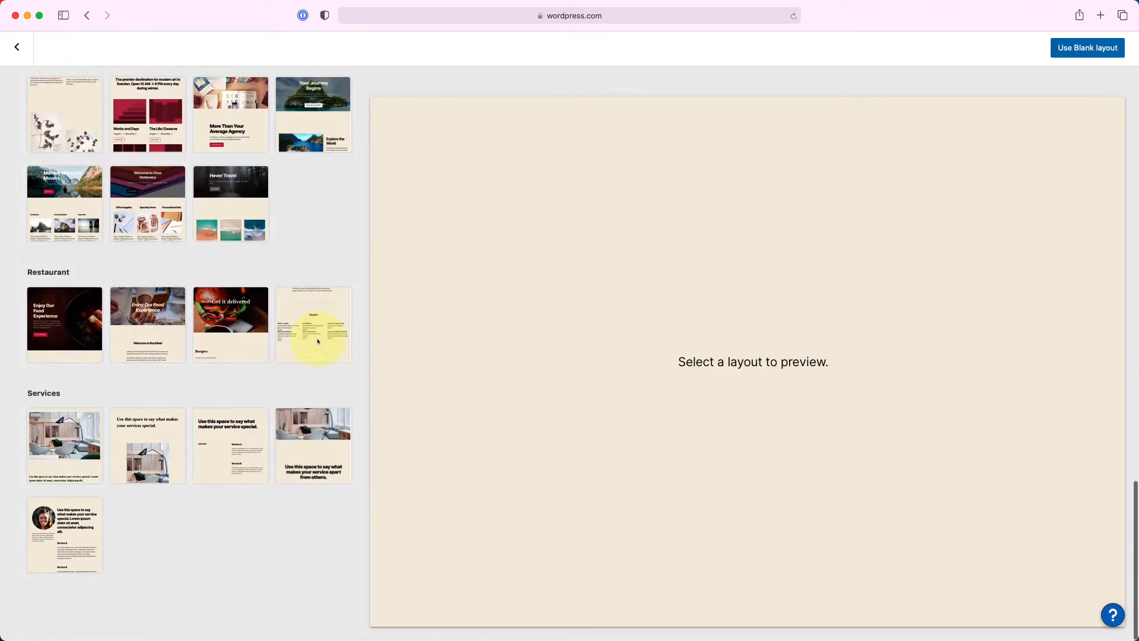
scroll(318, 341, up, 20)
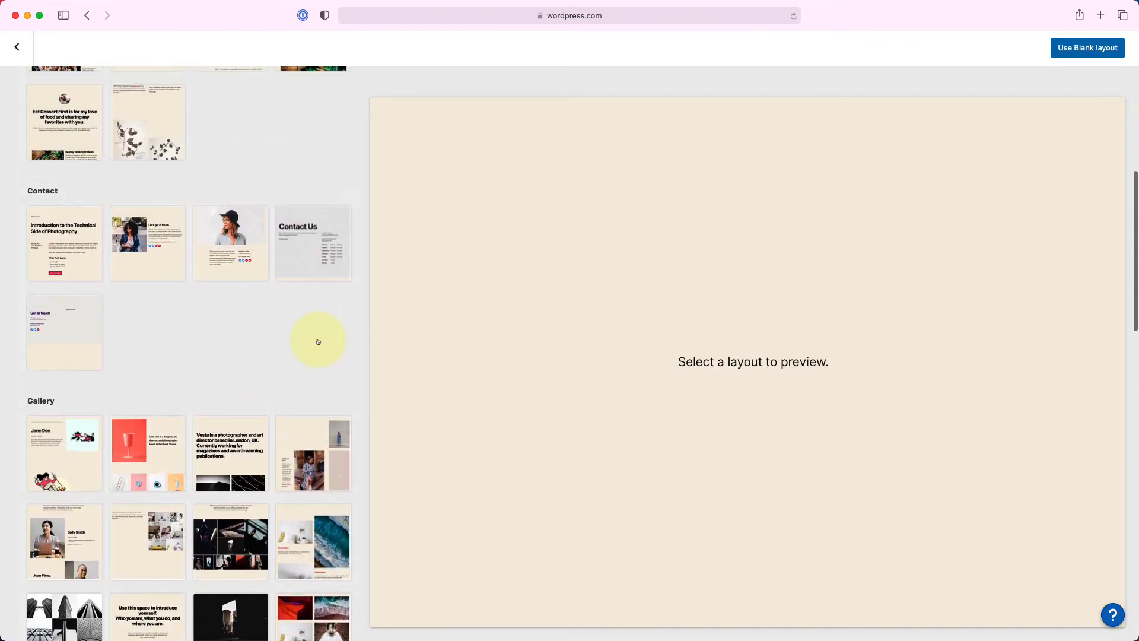
scroll(318, 341, up, 9)
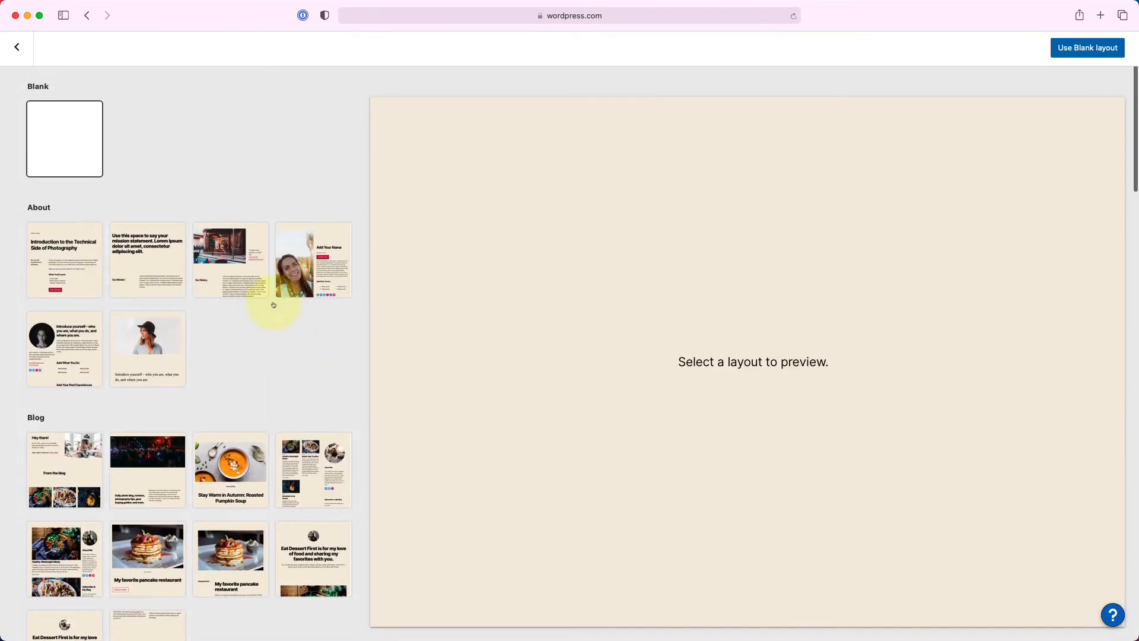
click(70, 134)
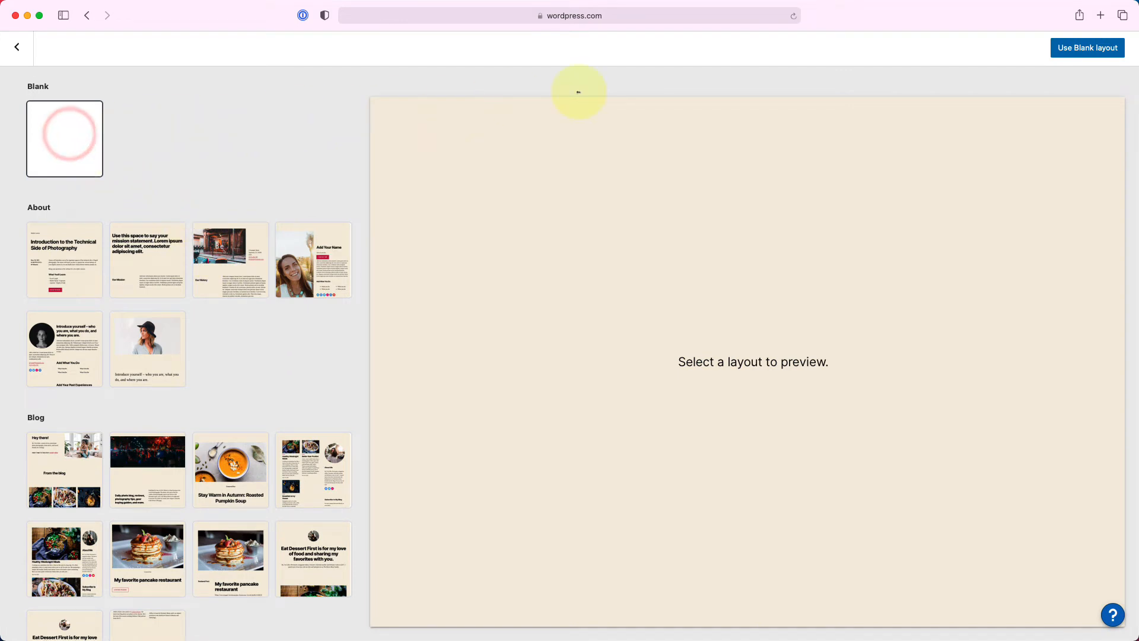
click(1088, 48)
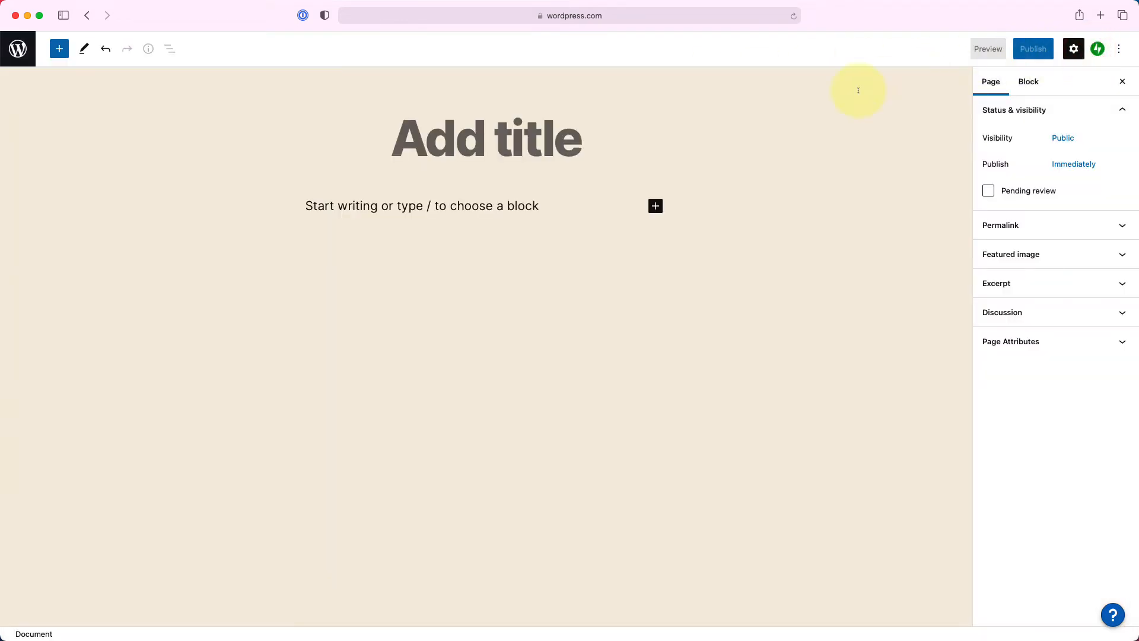
Title the new page "DEMO WEB GALLERY".
click(475, 156)
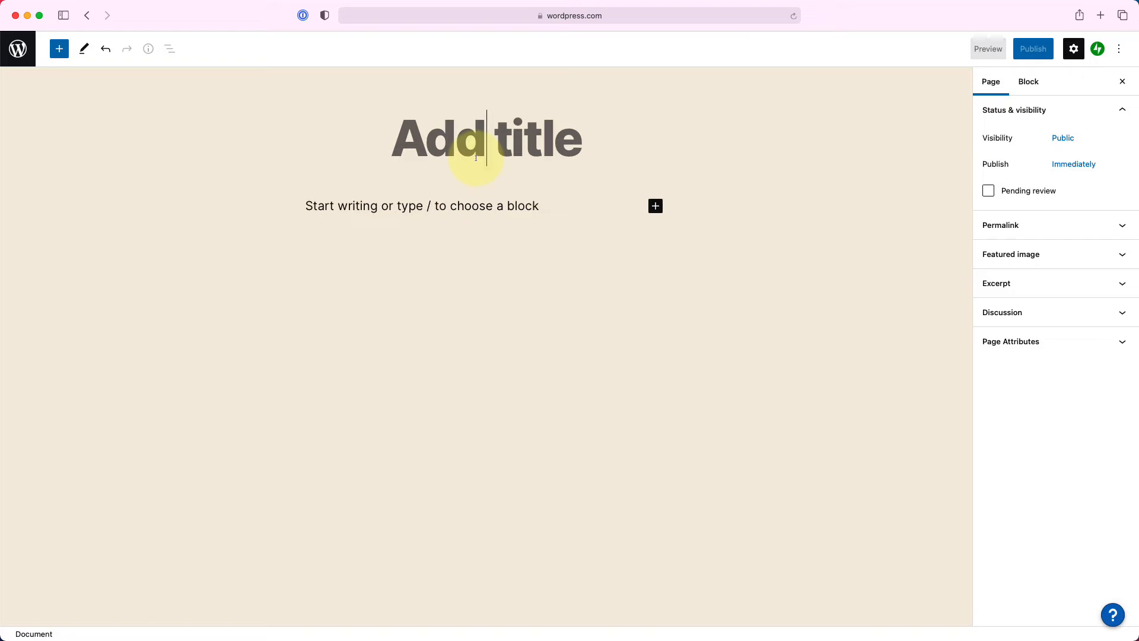
text(DEMO )
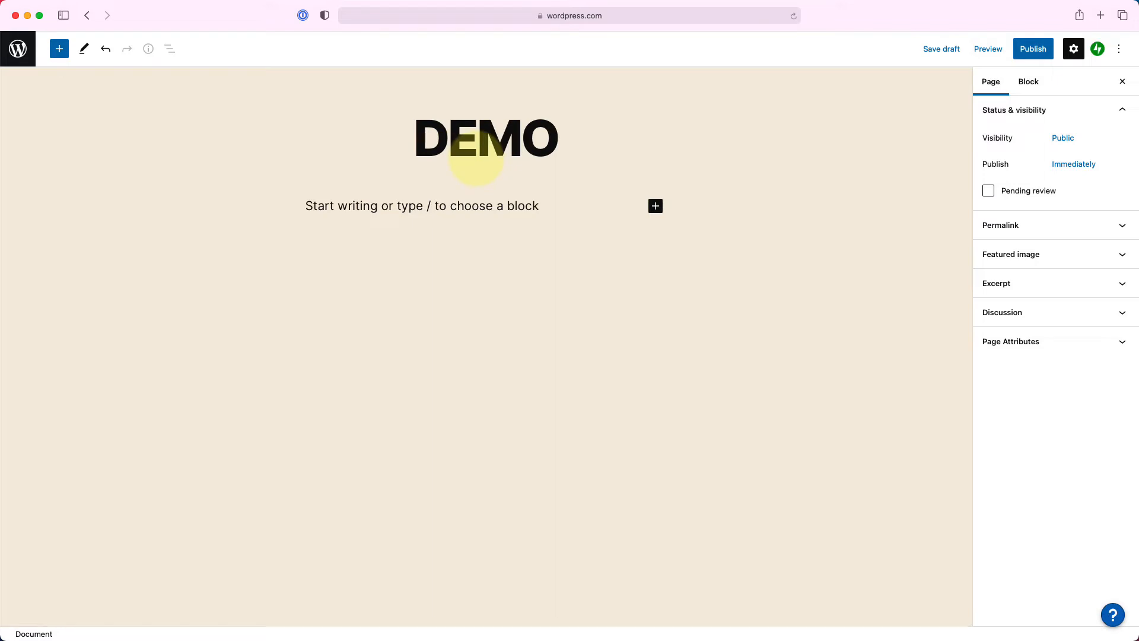
text(WEB GAKL)
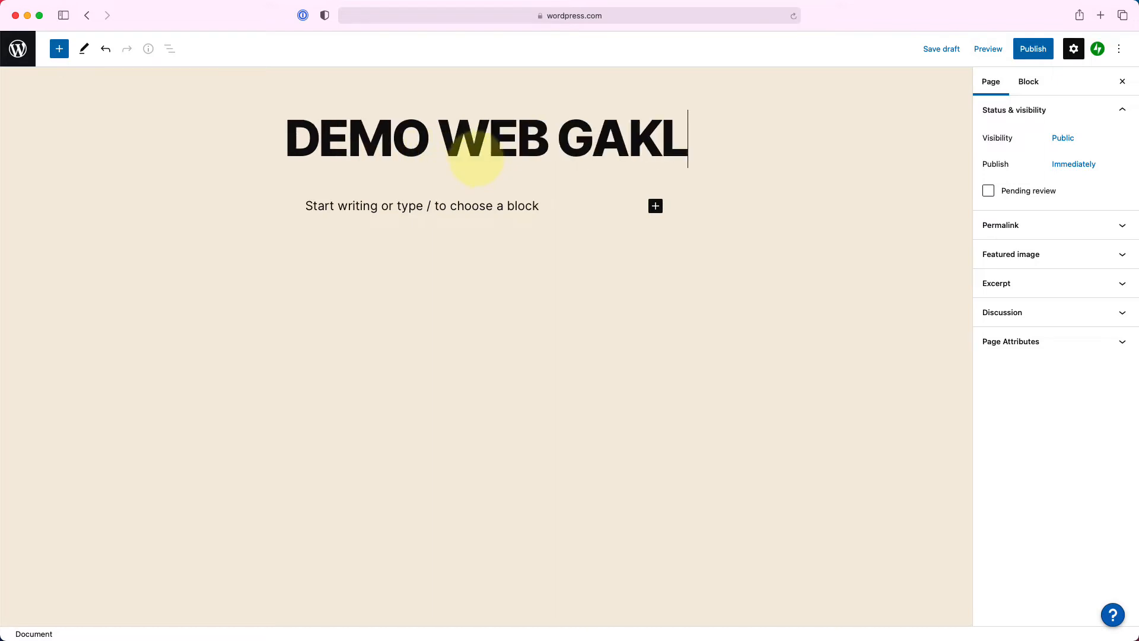
key(BackSpace)
key(BackSpace)
text(LLERY)
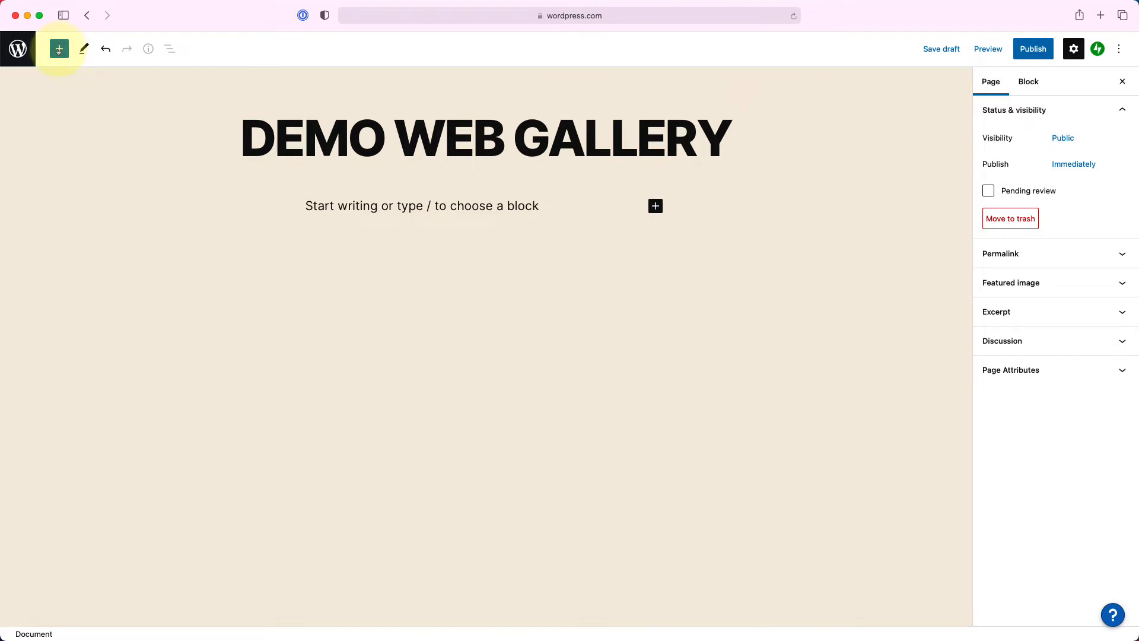
Open the block library, examine the block types offered in each category, and search it for "html".
click(58, 50)
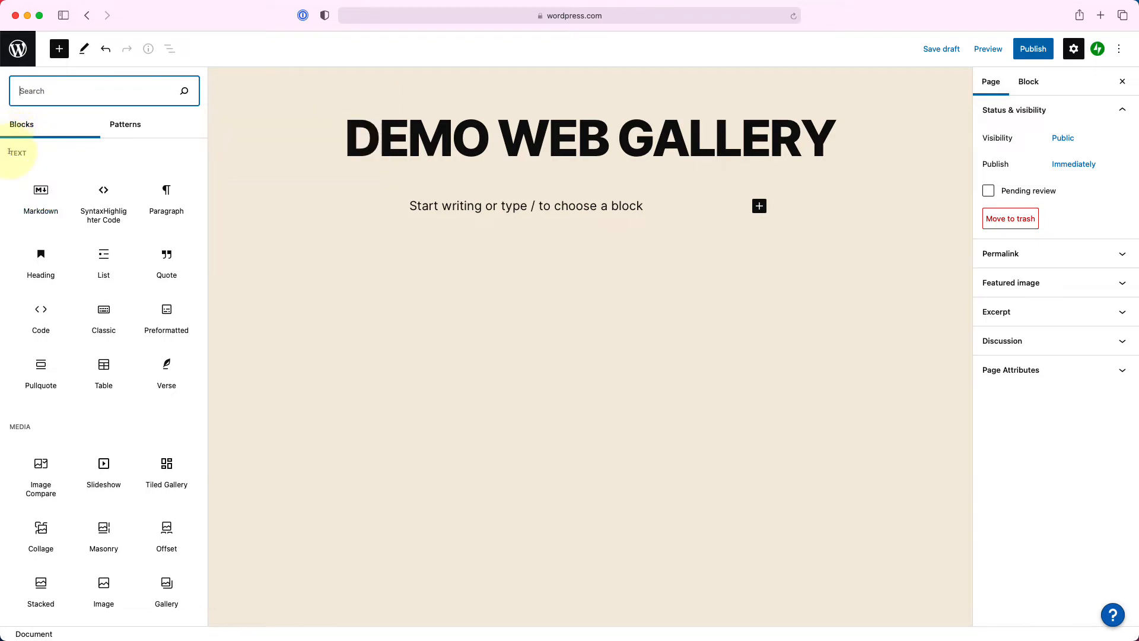
key(Down)
key(Down)
key(Down)
key(Down)
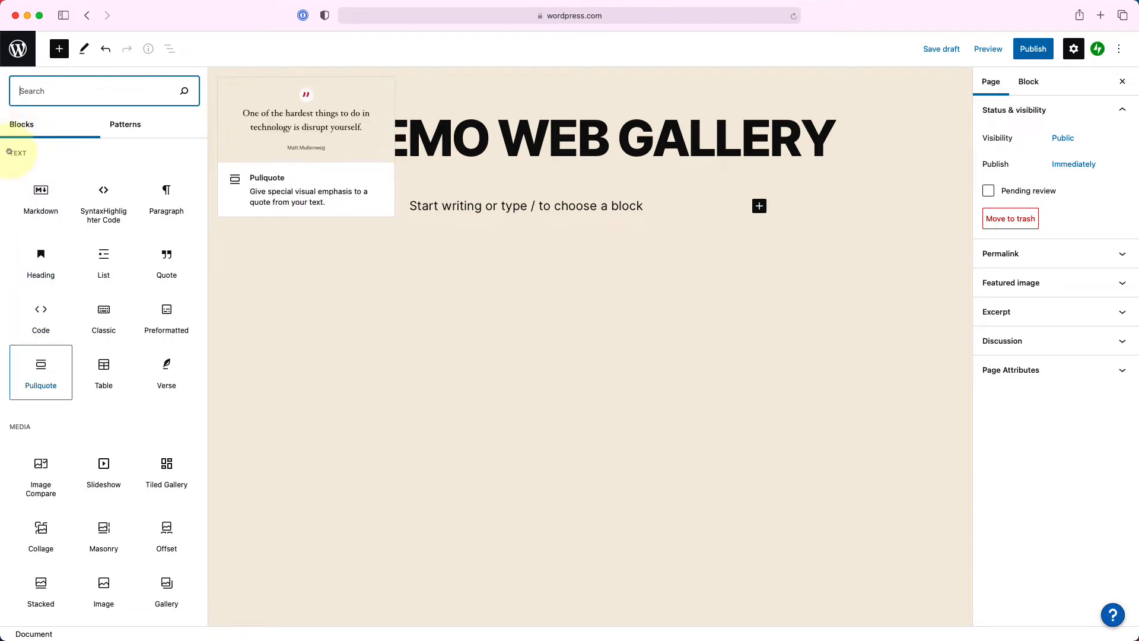
key(Right)
key(Right)
key(Up)
key(Up)
key(Up)
key(Left)
key(Left)
key(Right)
key(Right)
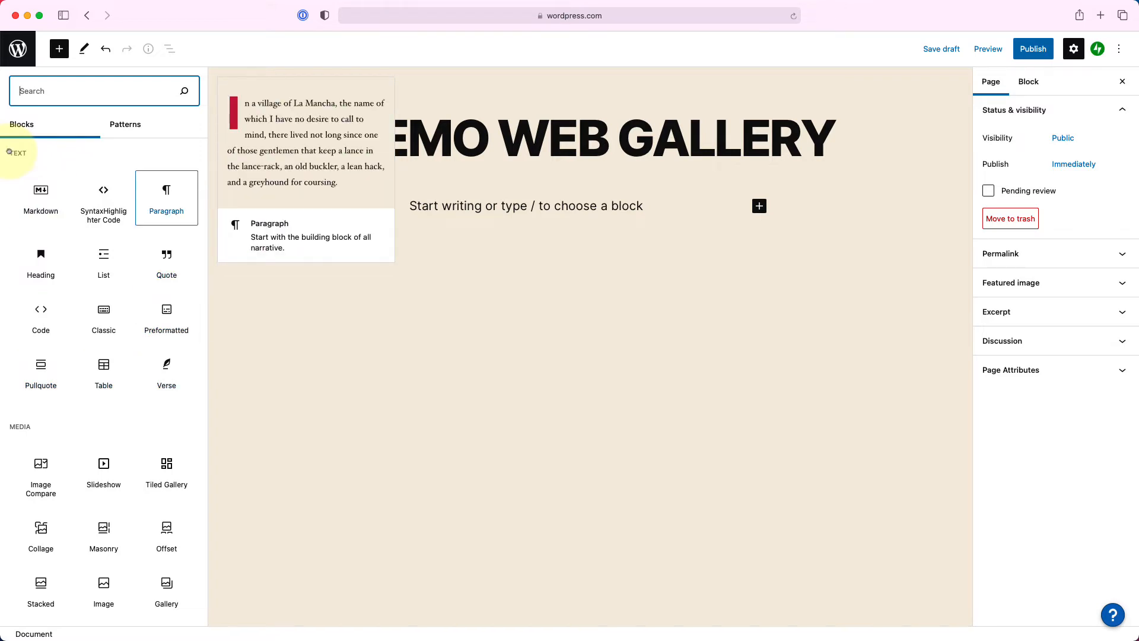
key(Down)
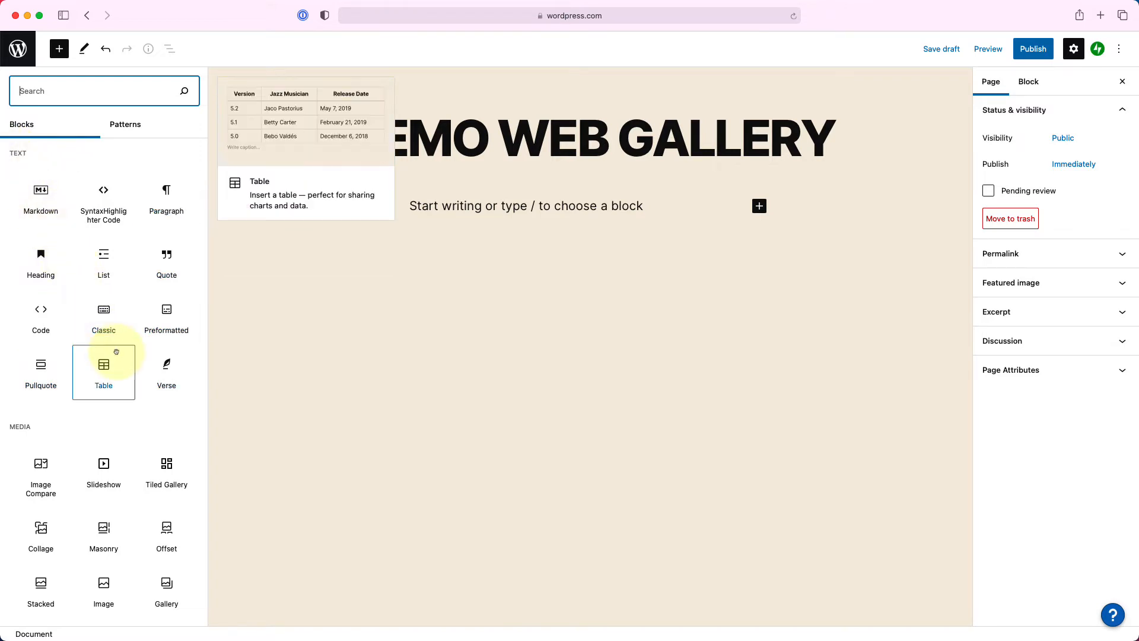
scroll(116, 351, down, 1)
scroll(113, 353, down, 2)
scroll(60, 361, down, 4)
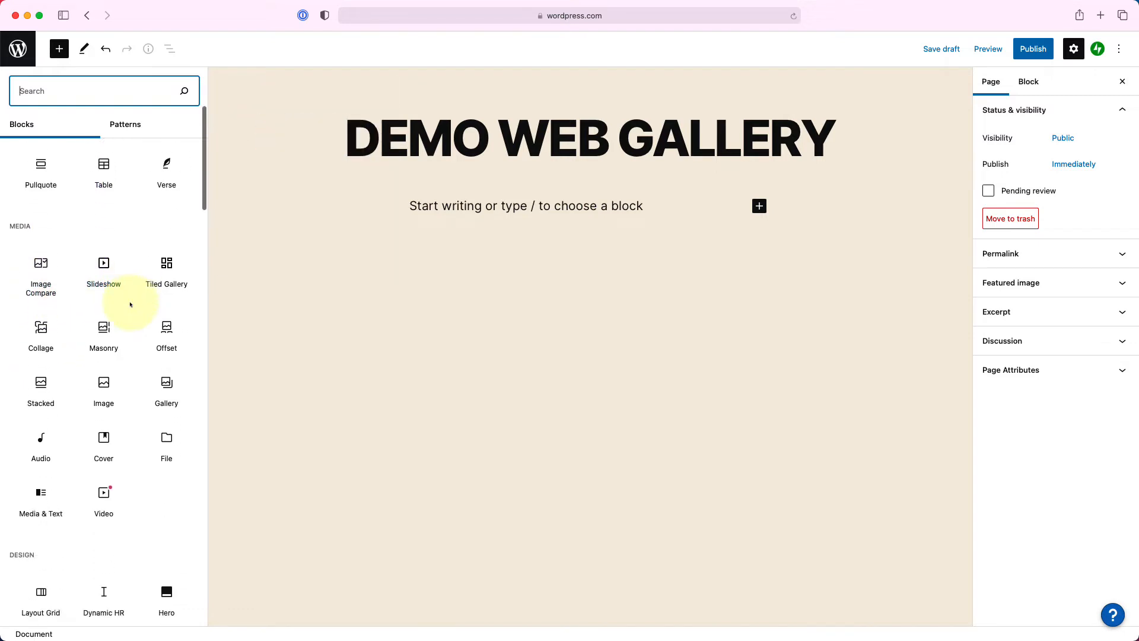
scroll(131, 305, down, 10)
scroll(131, 305, down, 14)
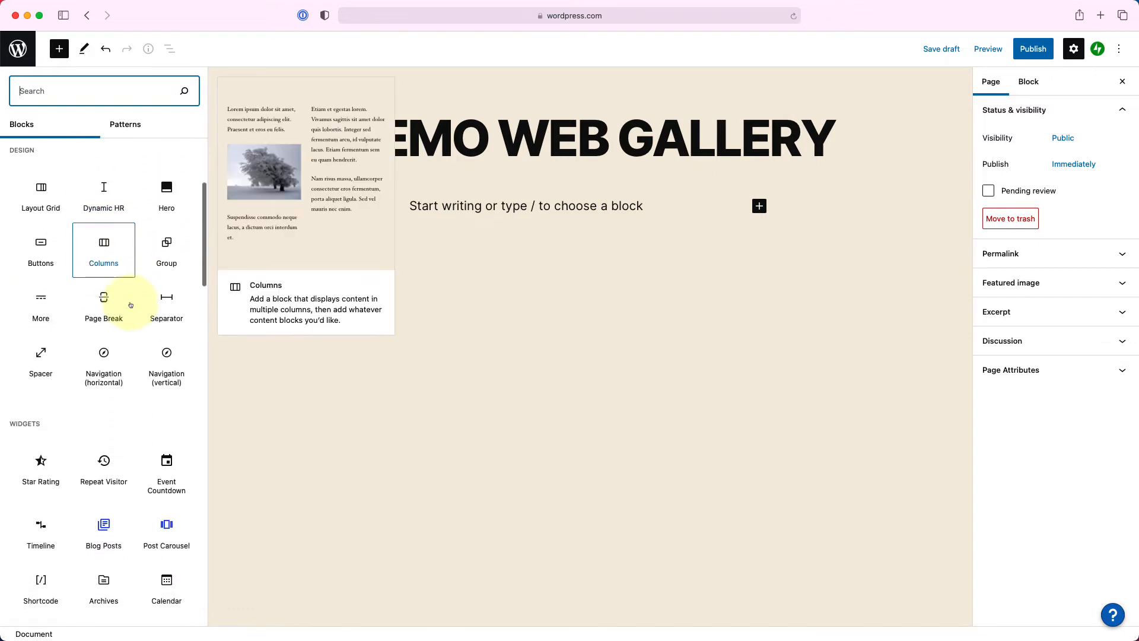
scroll(131, 305, down, 12)
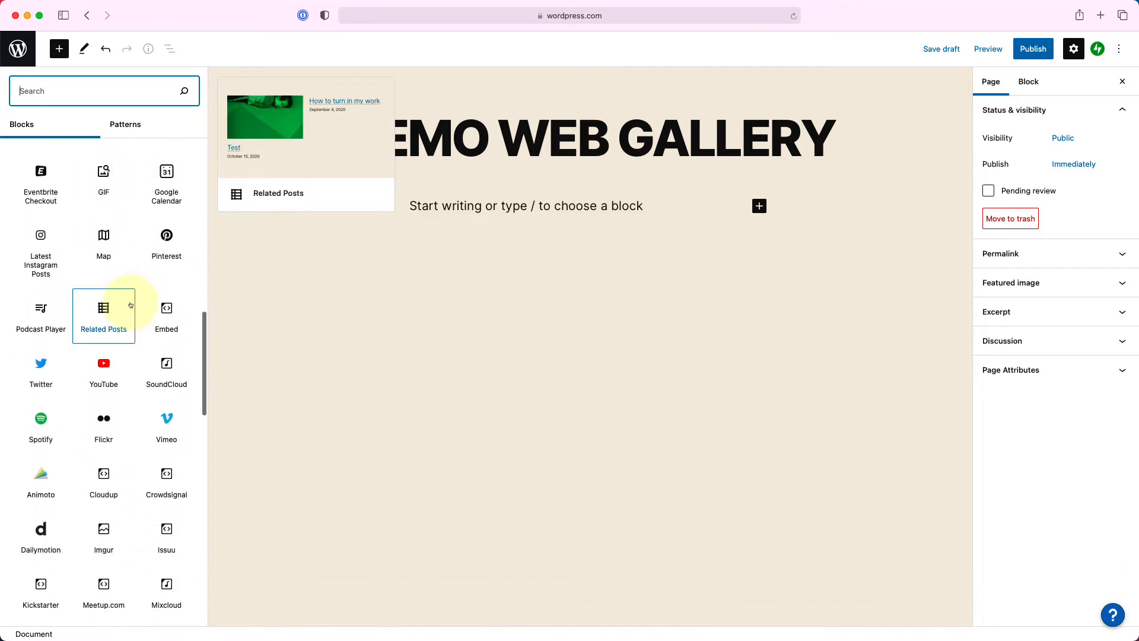
scroll(131, 305, down, 13)
scroll(131, 305, down, 16)
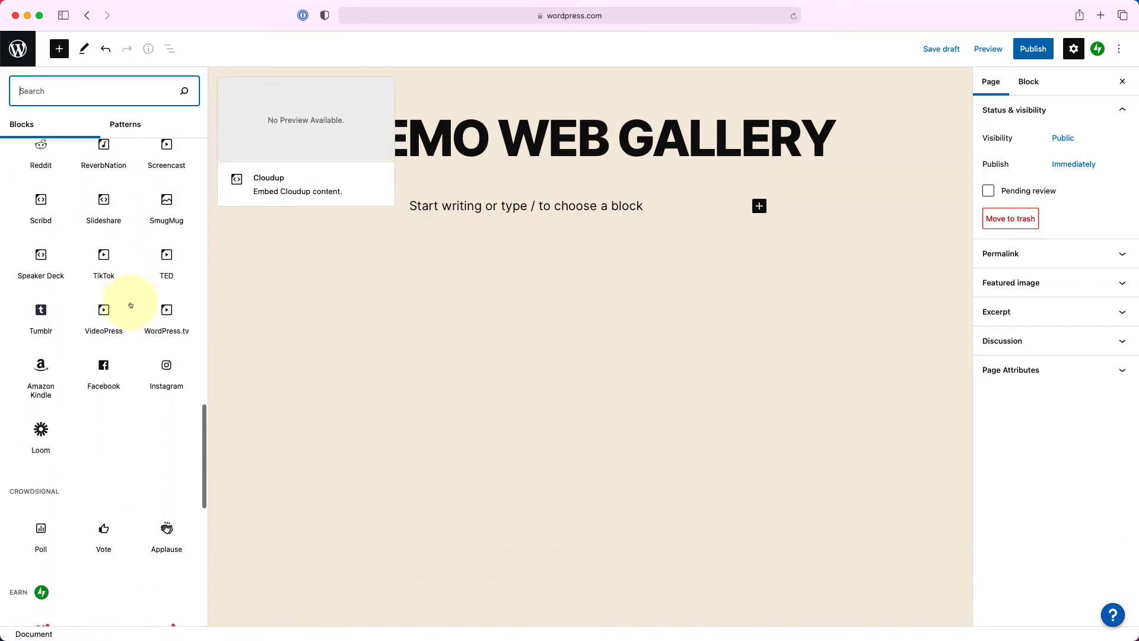
scroll(131, 304, down, 8)
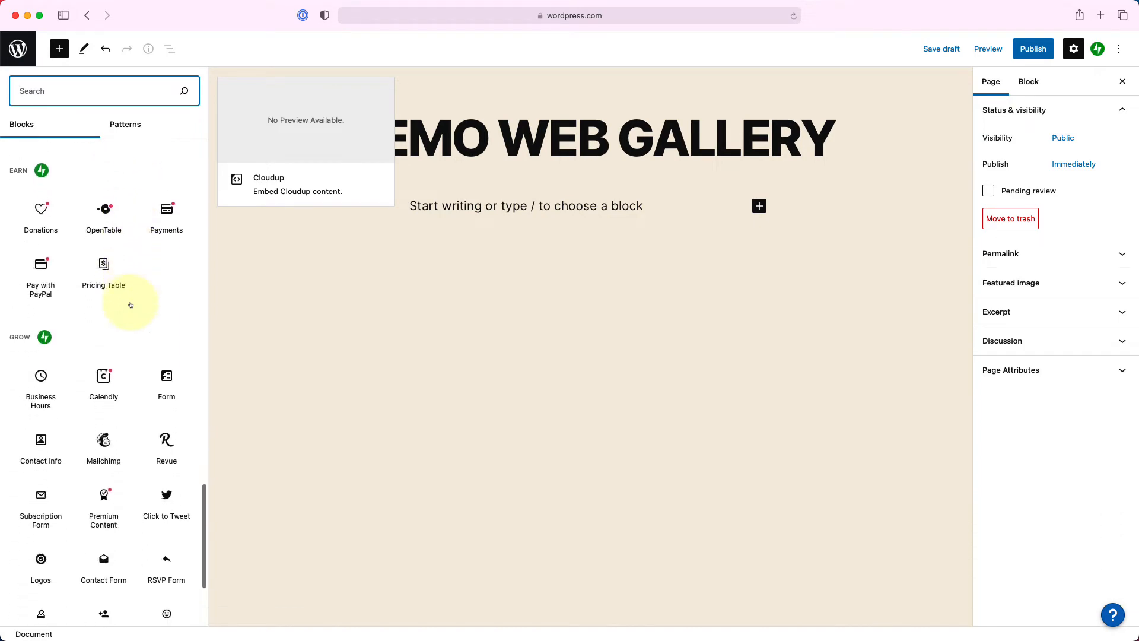
scroll(130, 305, up, 20)
scroll(129, 302, up, 13)
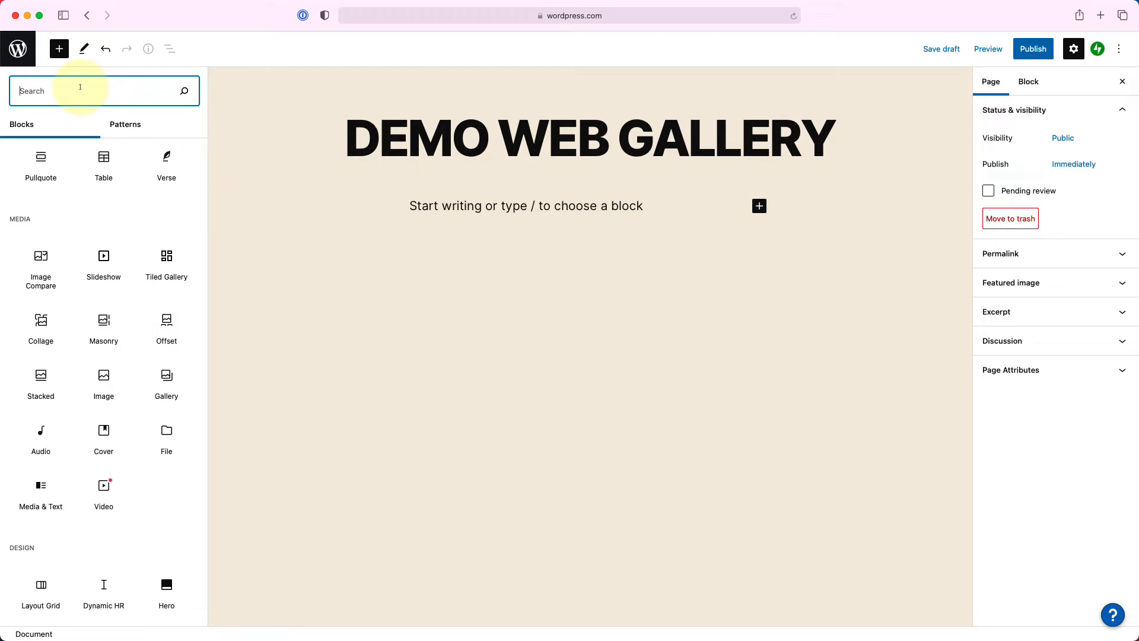
text(html)
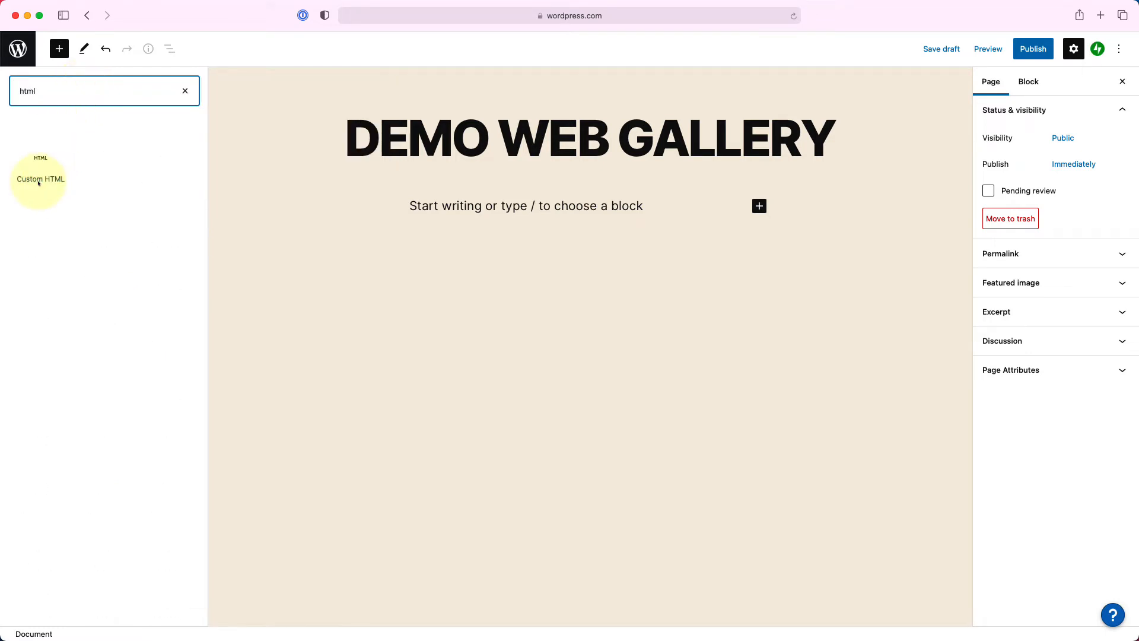
click(185, 91)
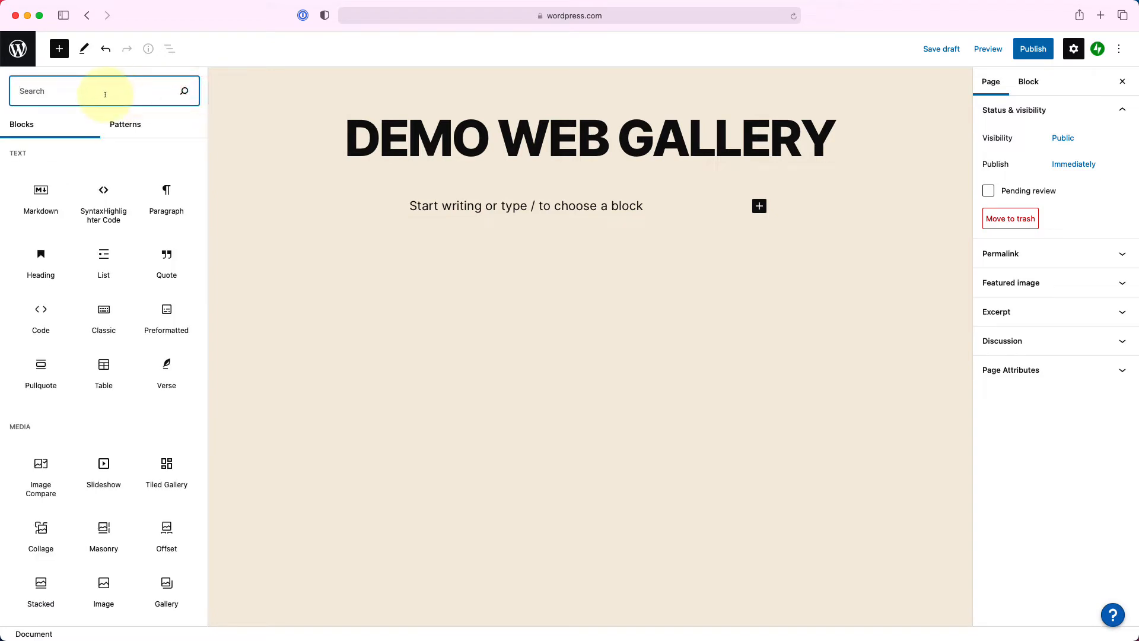
Search the block library for "gallery" and insert a Gallery block below the page title.
text(gallery)
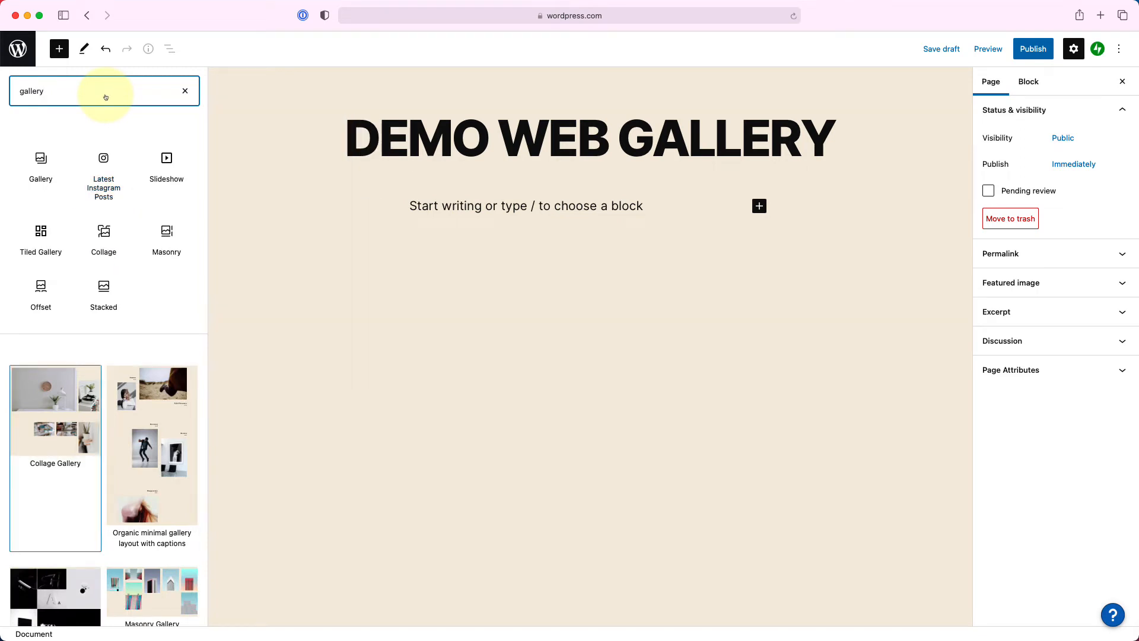
scroll(105, 96, down, 2)
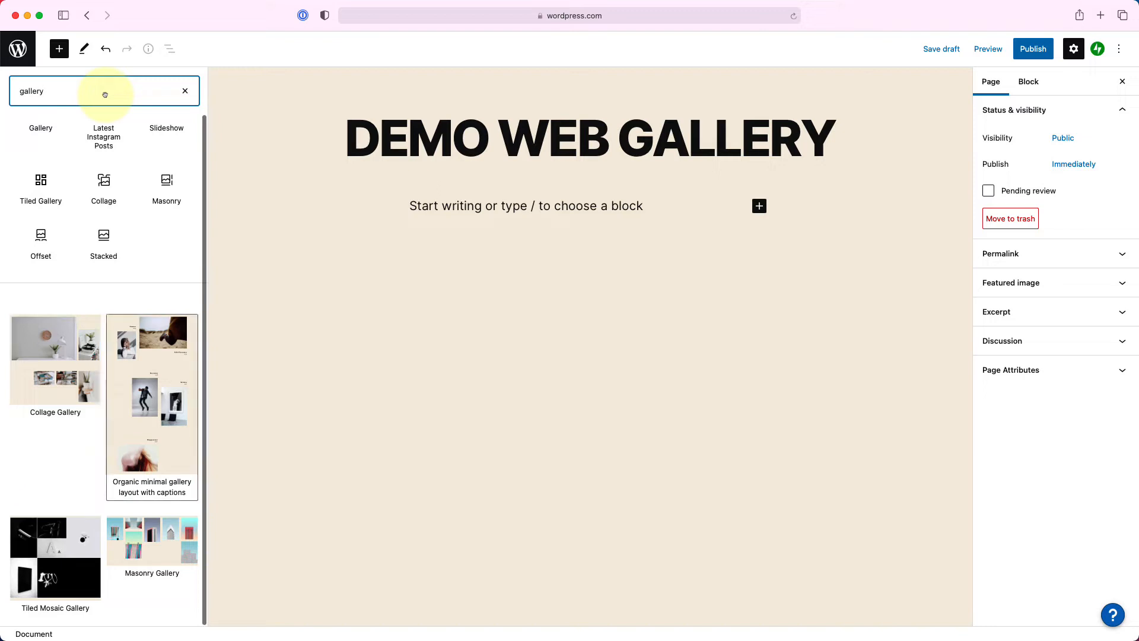
scroll(106, 97, up, 2)
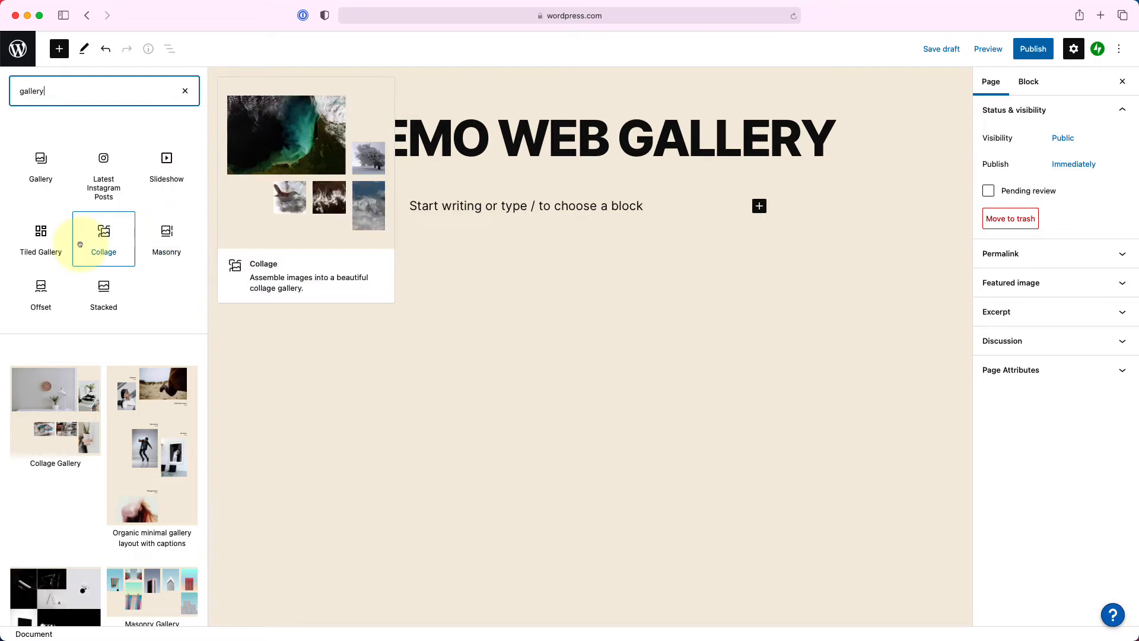
click(41, 164)
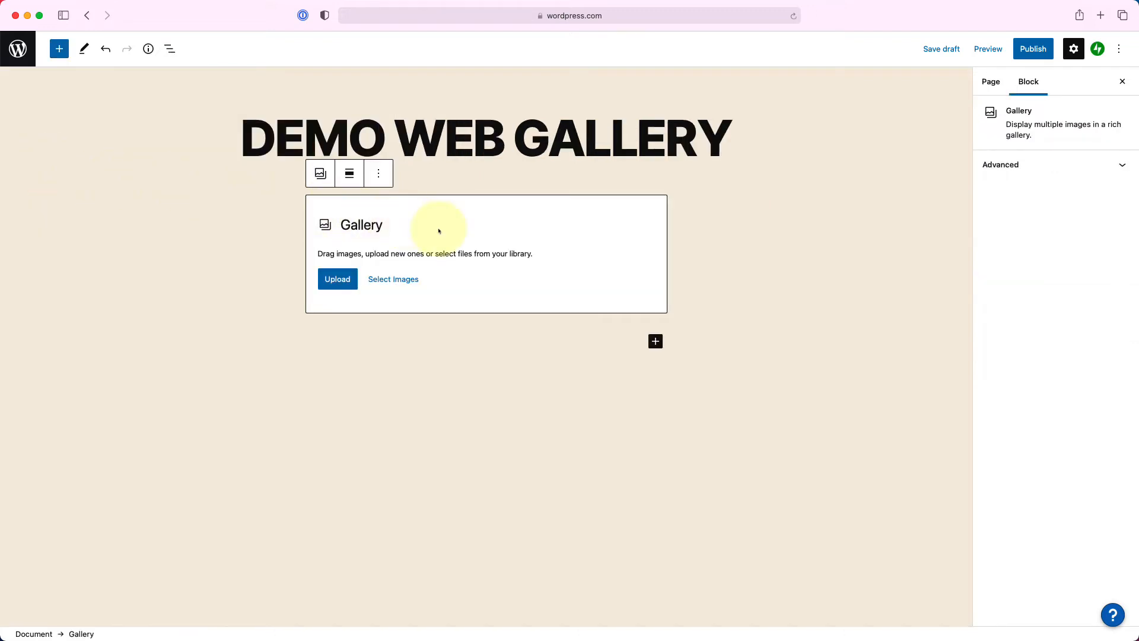
Open the Media Library as the image source for the Gallery block and browse to its oldest images.
click(343, 280)
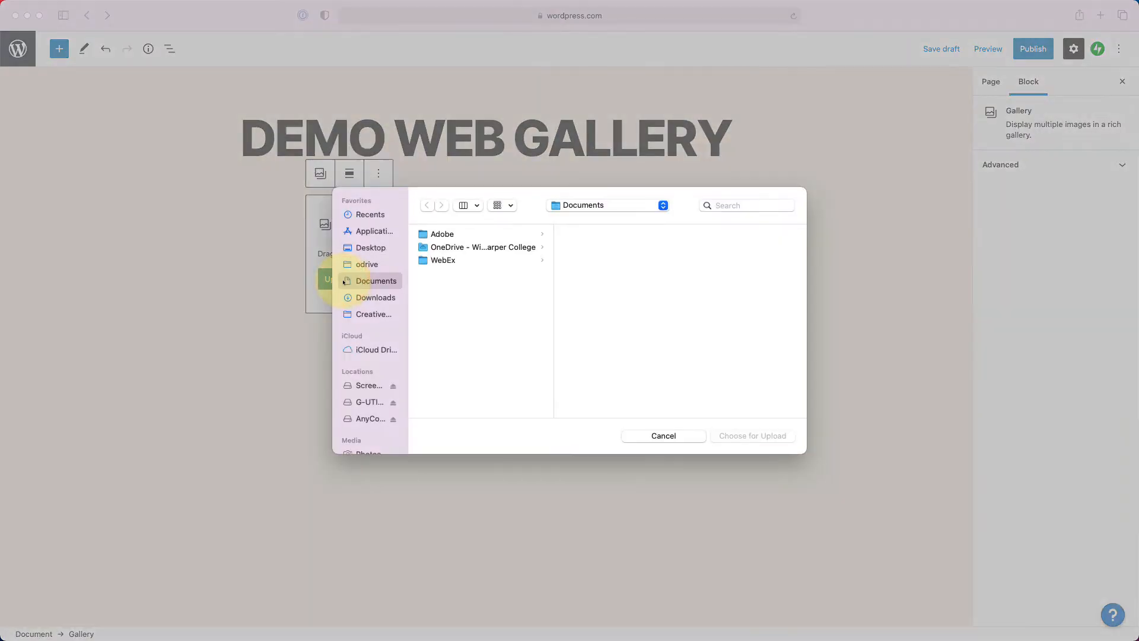
click(663, 435)
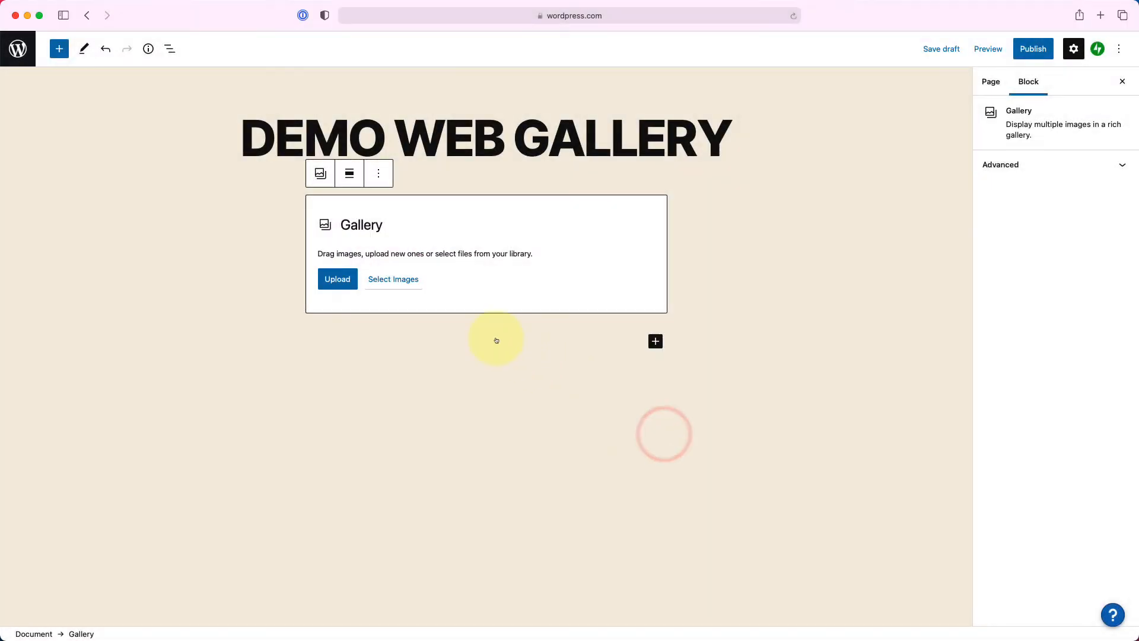
click(395, 281)
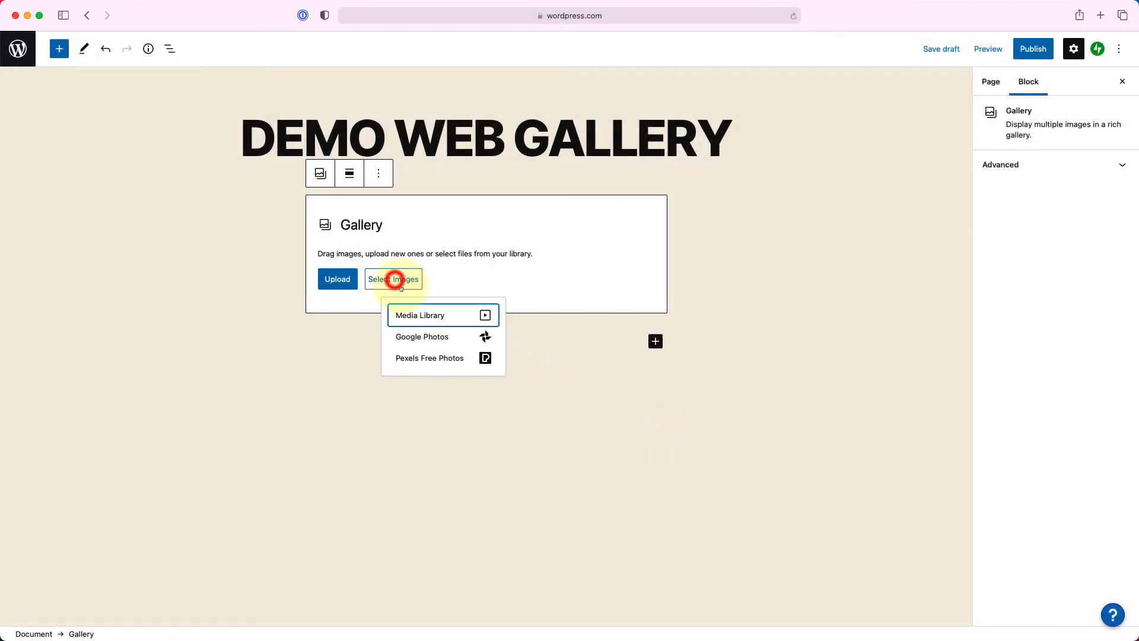
click(424, 316)
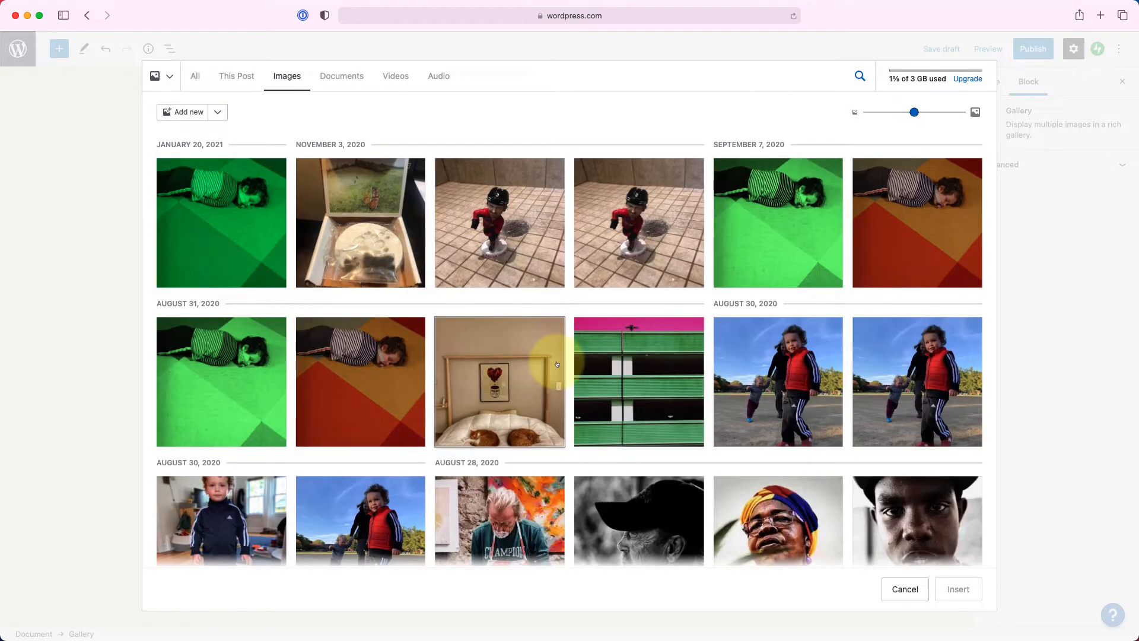
scroll(557, 365, down, 5)
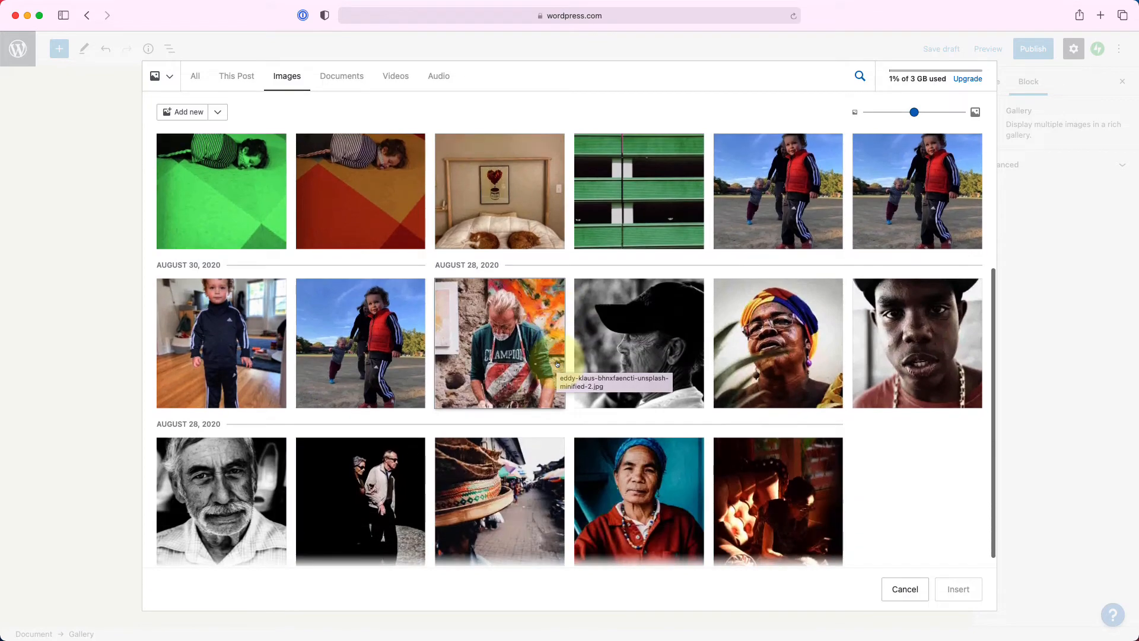
scroll(557, 364, down, 1)
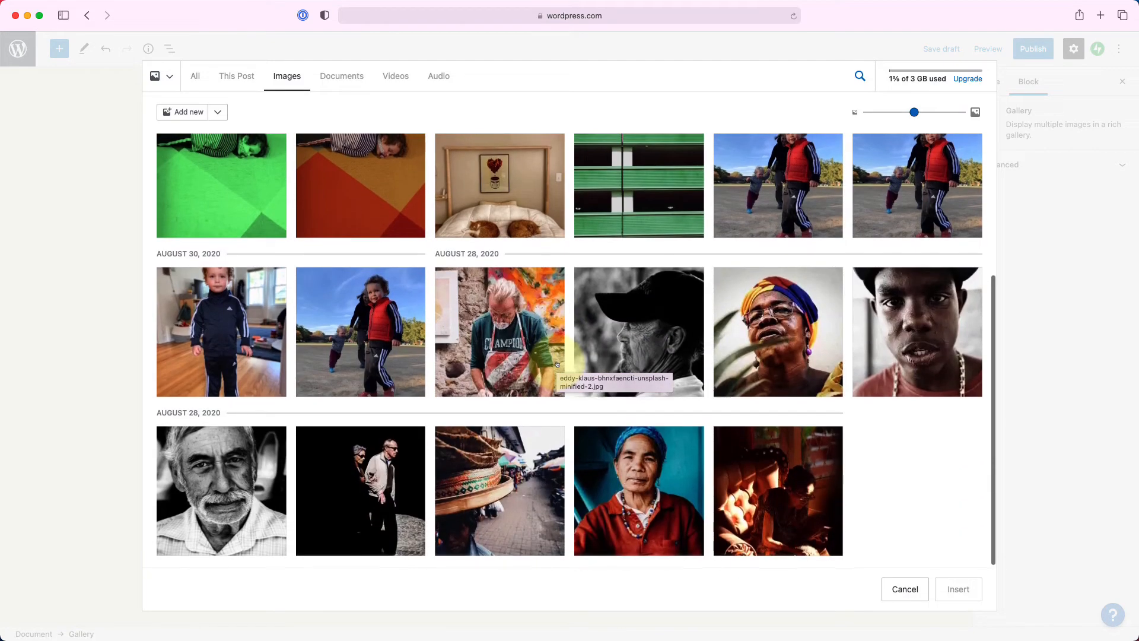
Select the eight August 28, 2020 photos in reverse order, from the dark armchair image back to the man in the black cap.
click(786, 492)
click(630, 506)
click(475, 508)
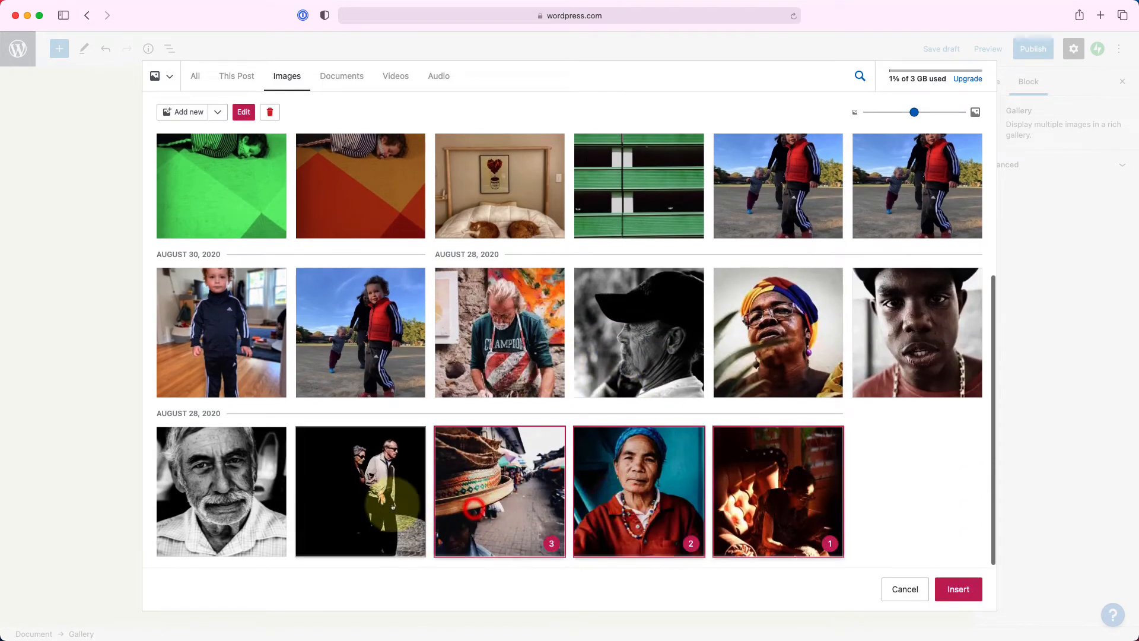
click(353, 501)
click(246, 500)
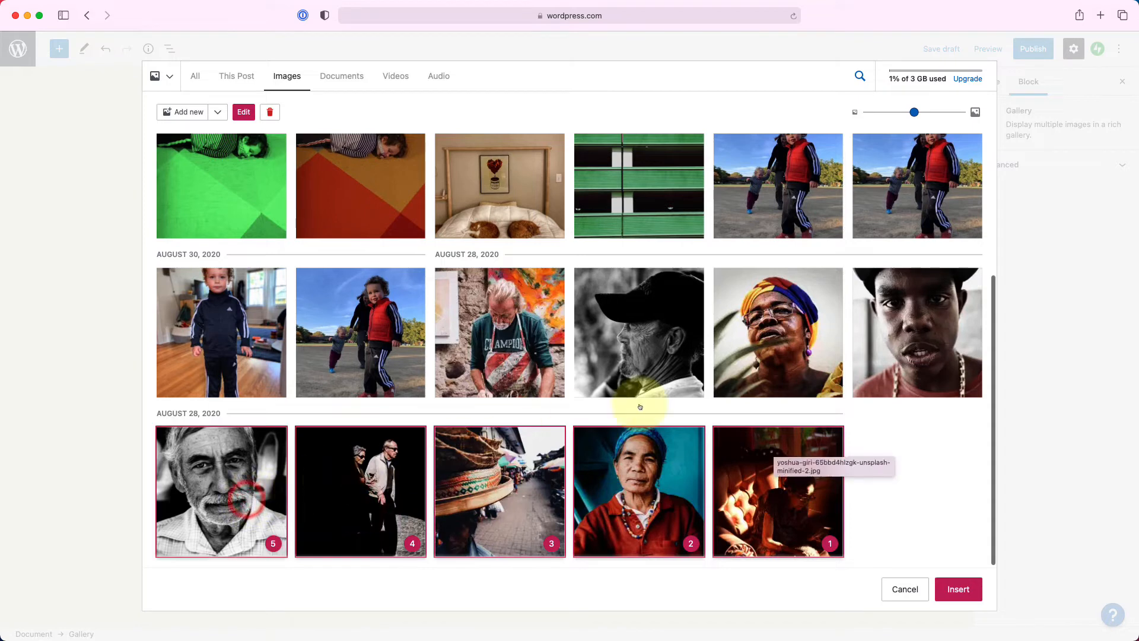
click(906, 339)
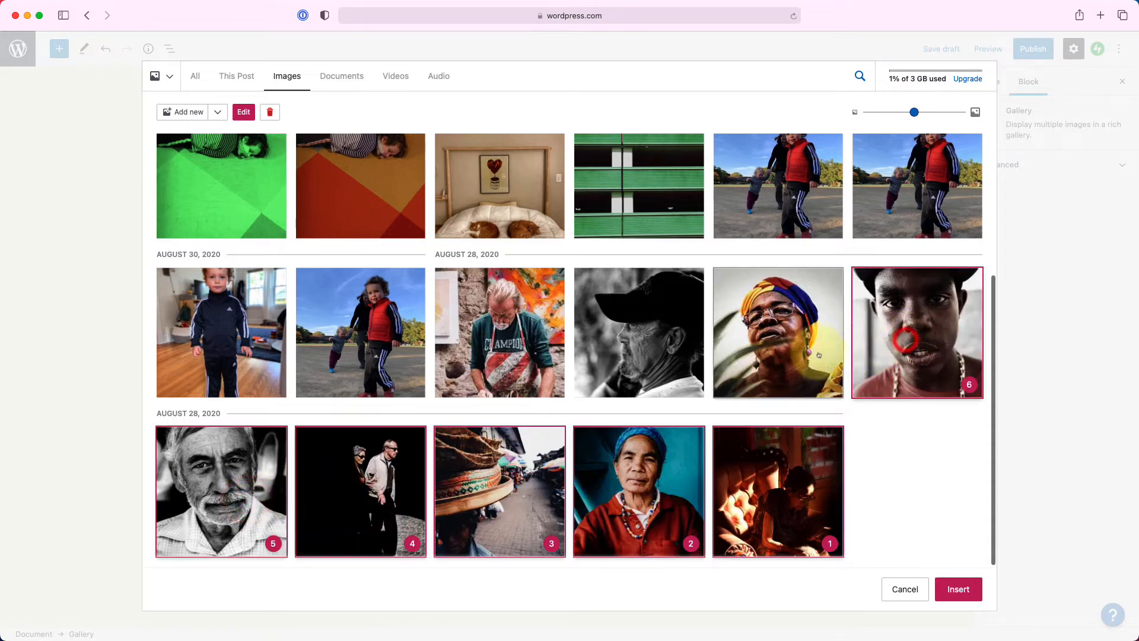
click(644, 358)
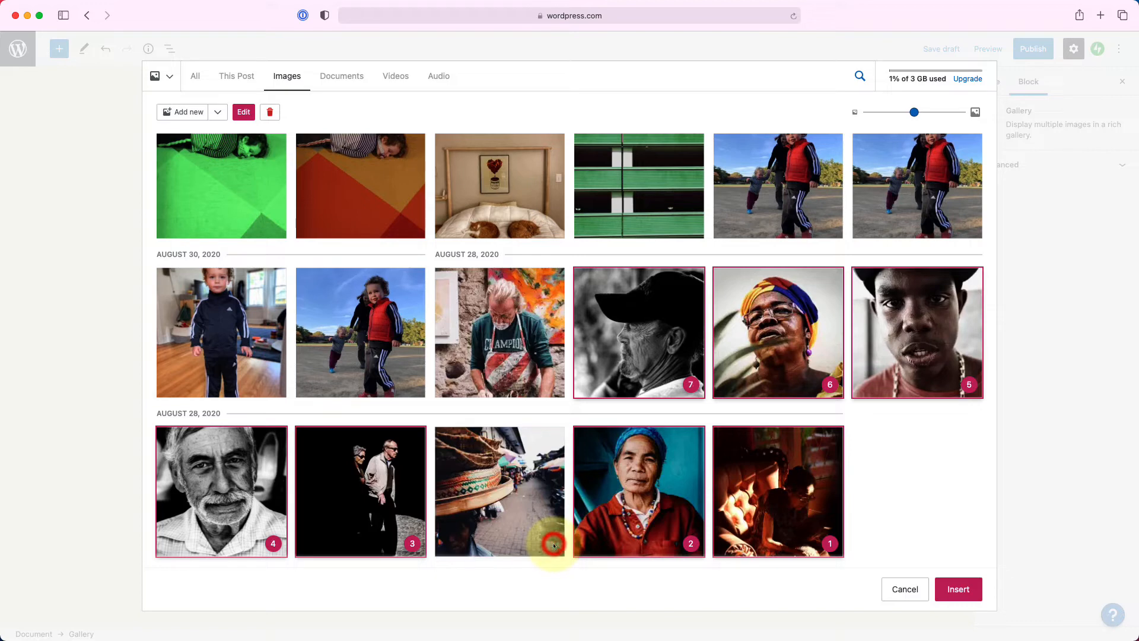
Deselect and reselect the woven-hats street photo so it comes eighth, and insert the selected images into the gallery.
click(552, 543)
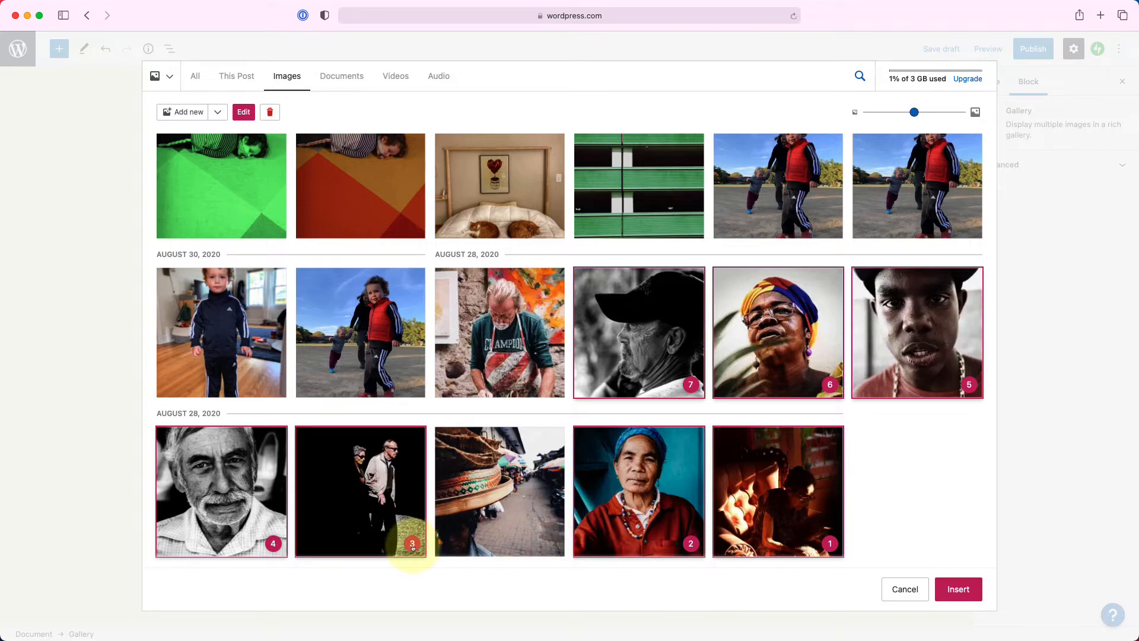
click(550, 543)
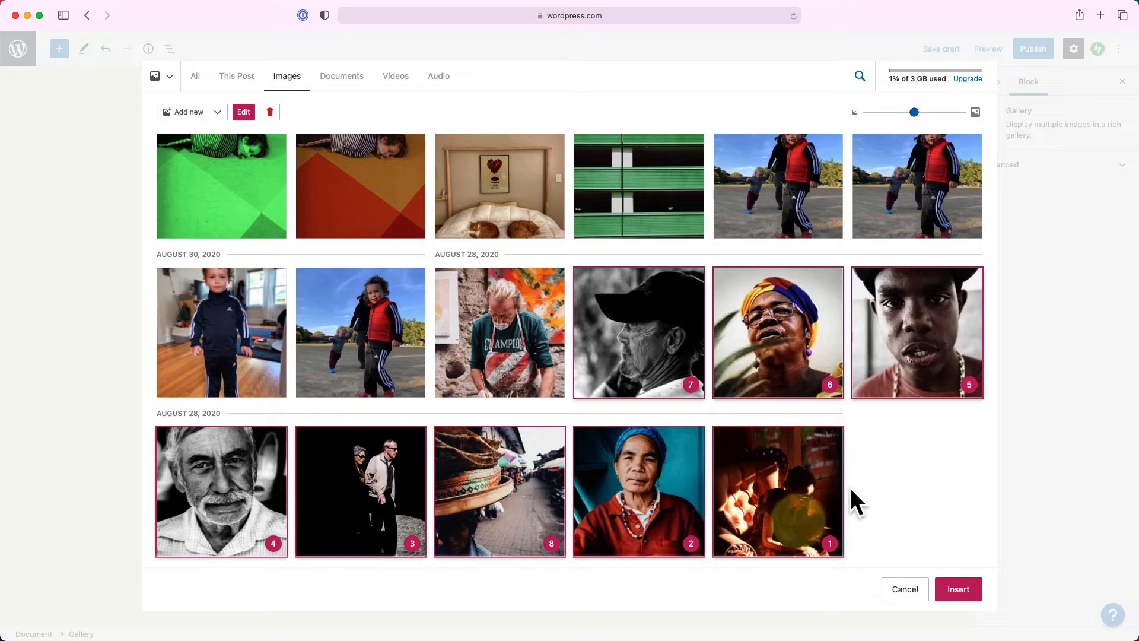
click(951, 590)
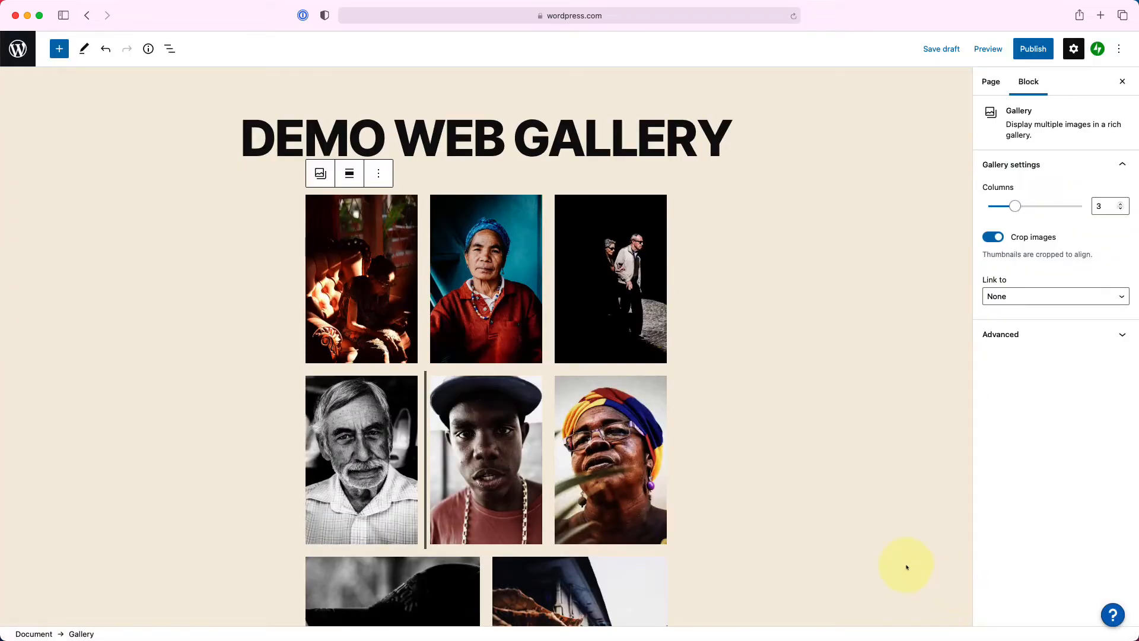
Move the dark armchair photo from the first to the fourth position in the gallery.
click(385, 283)
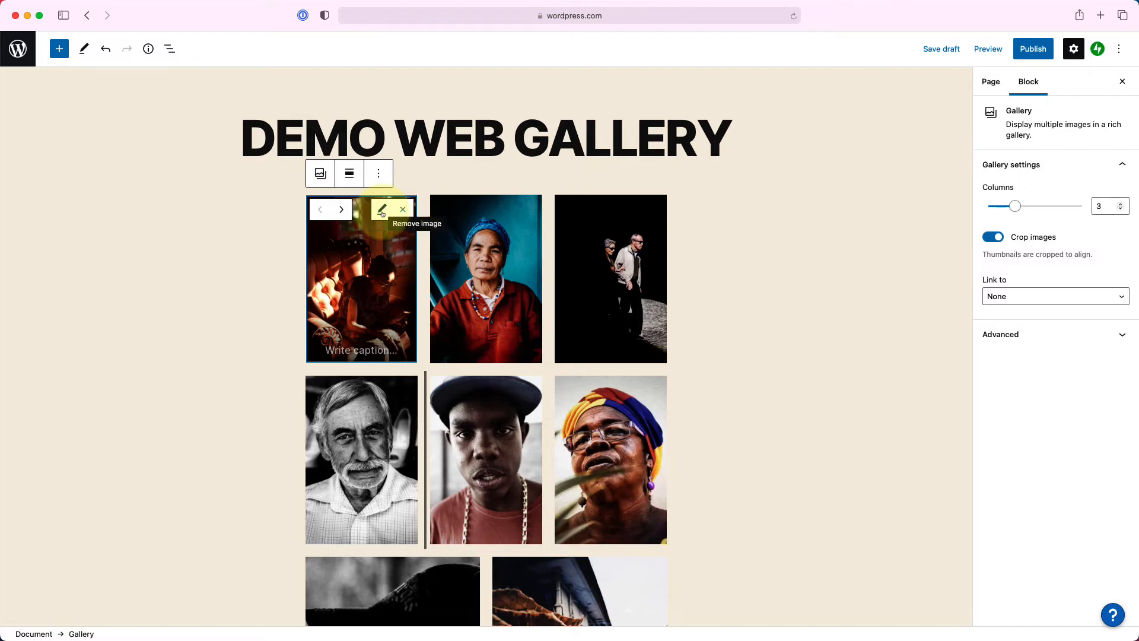
click(340, 210)
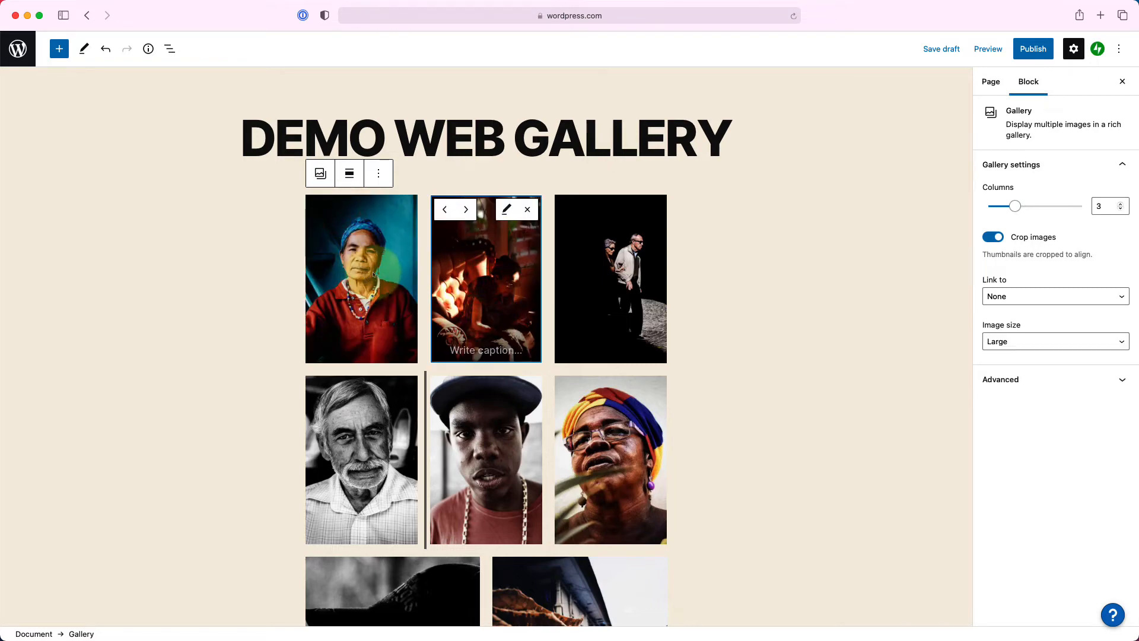
click(467, 209)
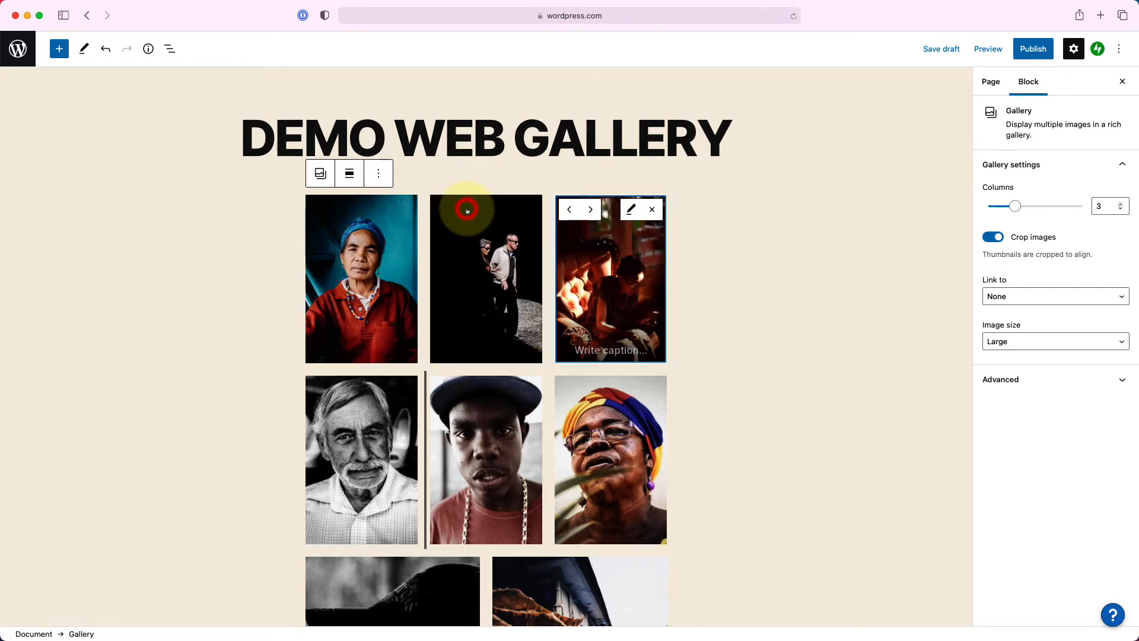
click(589, 210)
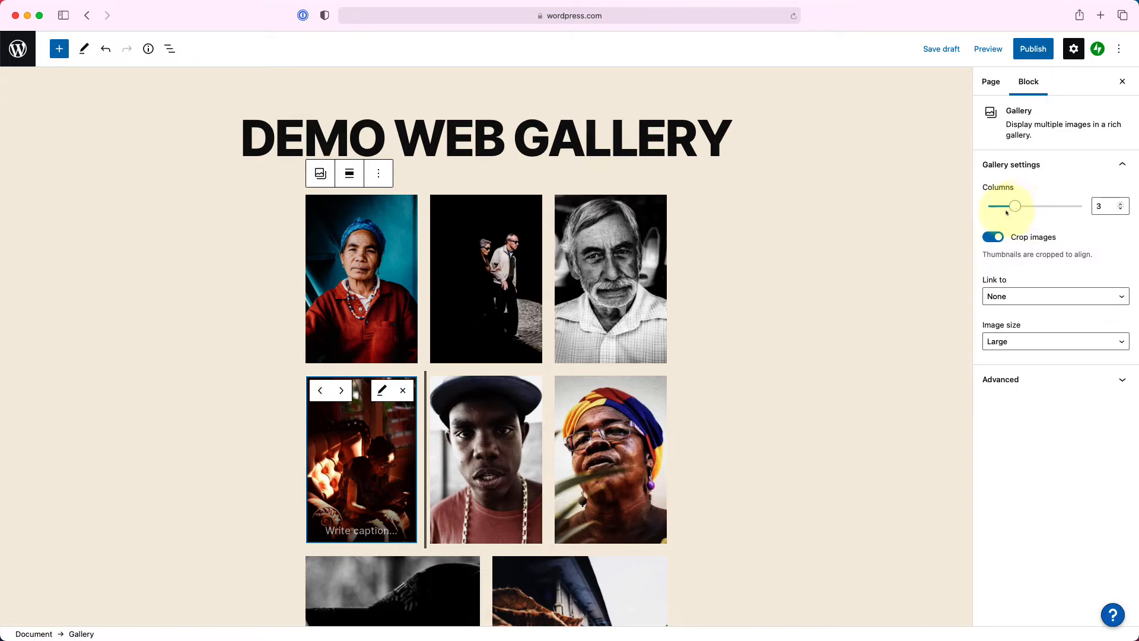
Set the gallery to 2 columns and review the layout down to the last images.
scroll(775, 299, down, 3)
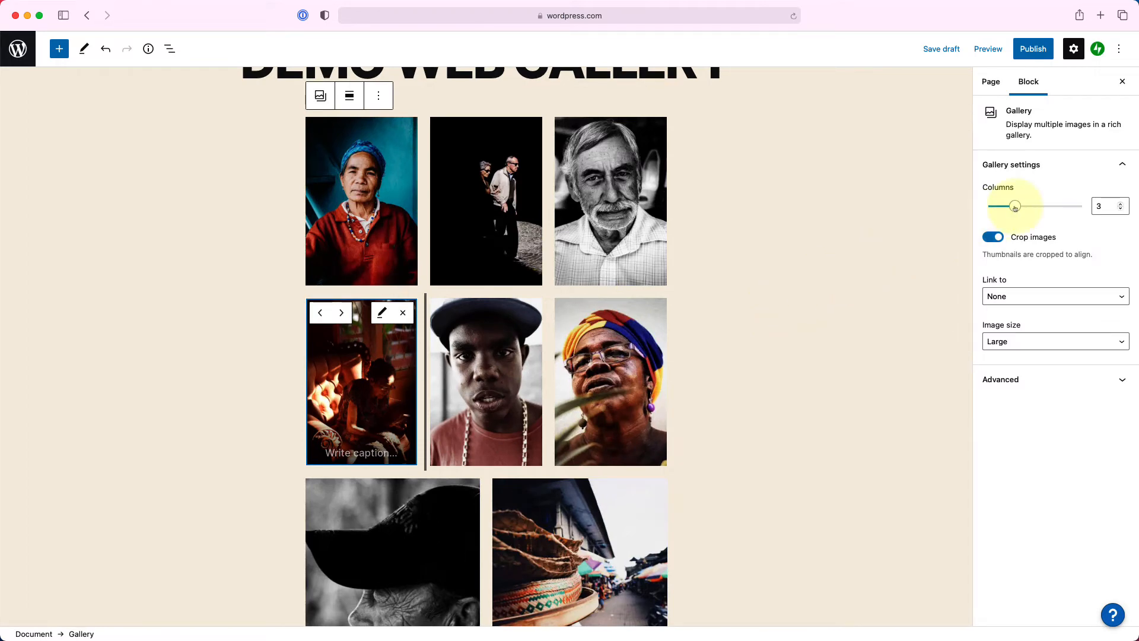
mouse_move(1015, 207)
mouse_down()
mouse_move(1028, 207)
mouse_move(1002, 208)
mouse_up()
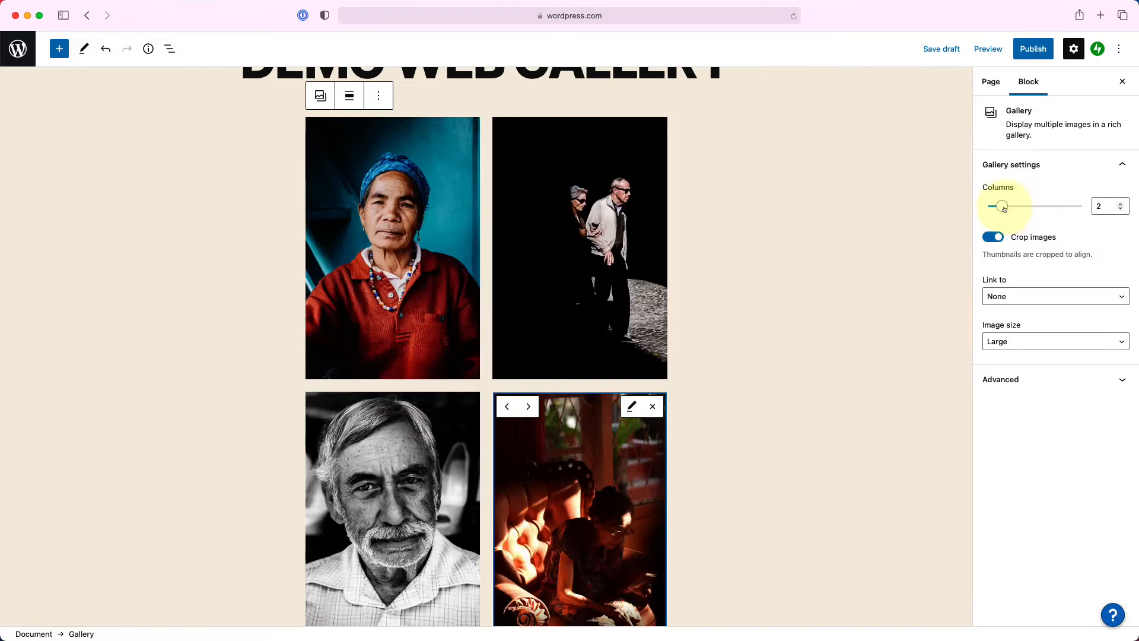
scroll(662, 270, down, 12)
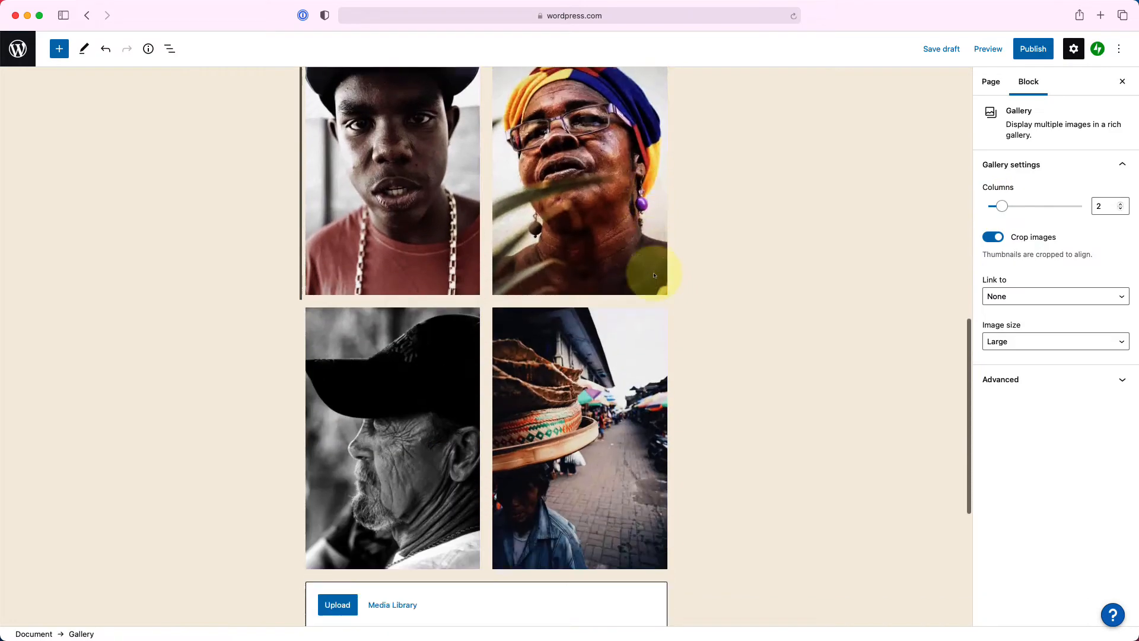
scroll(654, 274, up, 15)
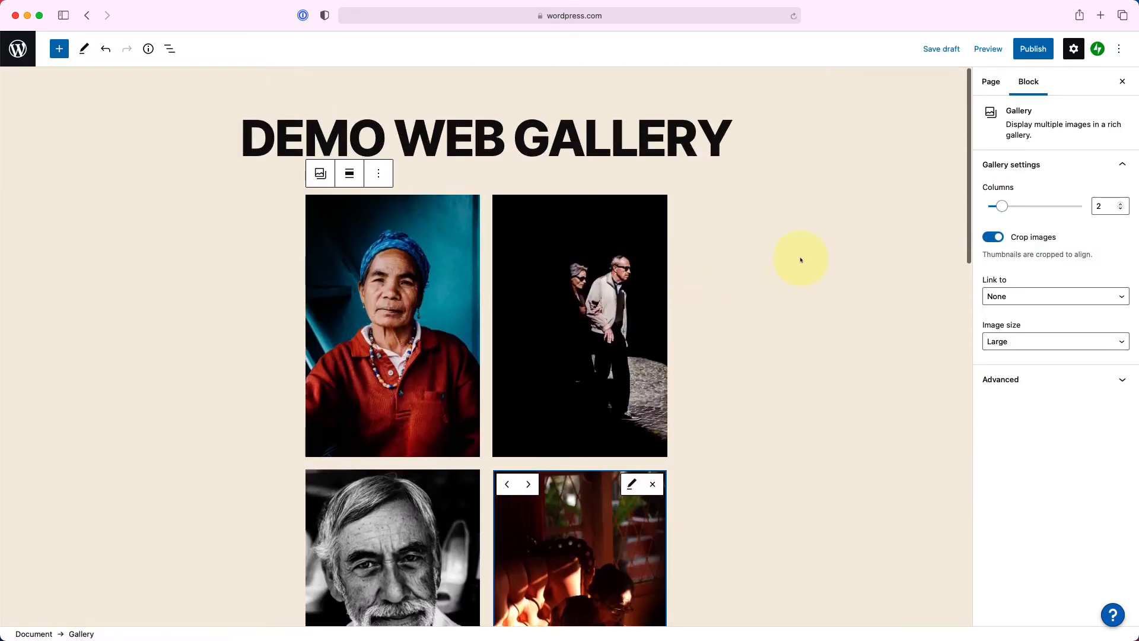
Toggle the gallery's Crop images option off and on to compare the cropped and uncropped layouts, ending with cropping on.
click(991, 237)
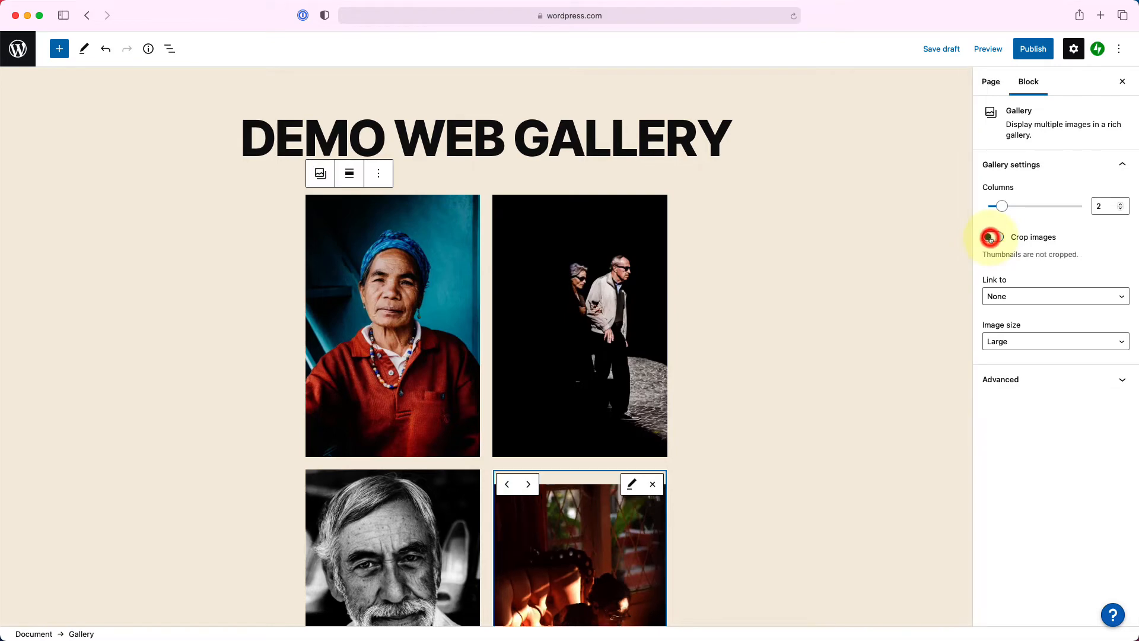
click(991, 238)
click(990, 237)
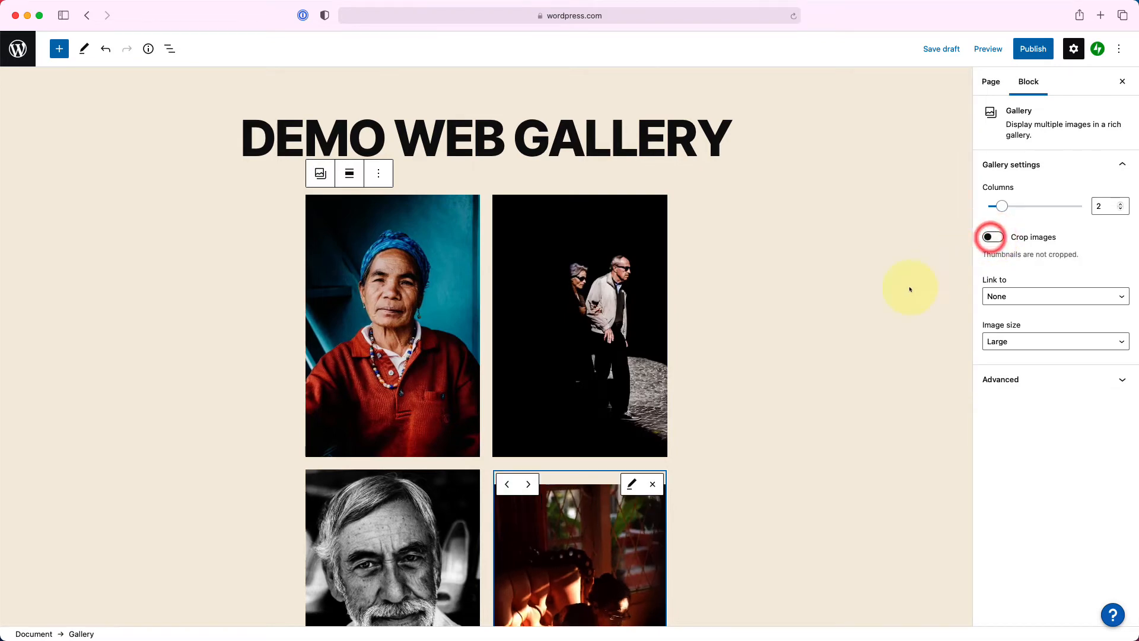
scroll(682, 425, down, 4)
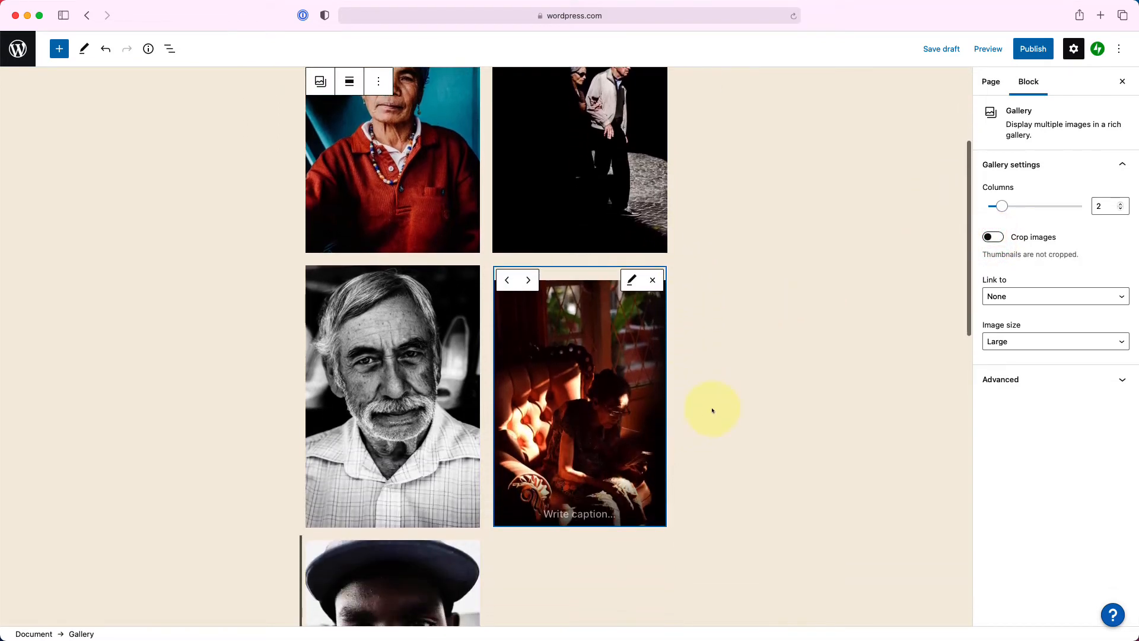
click(992, 237)
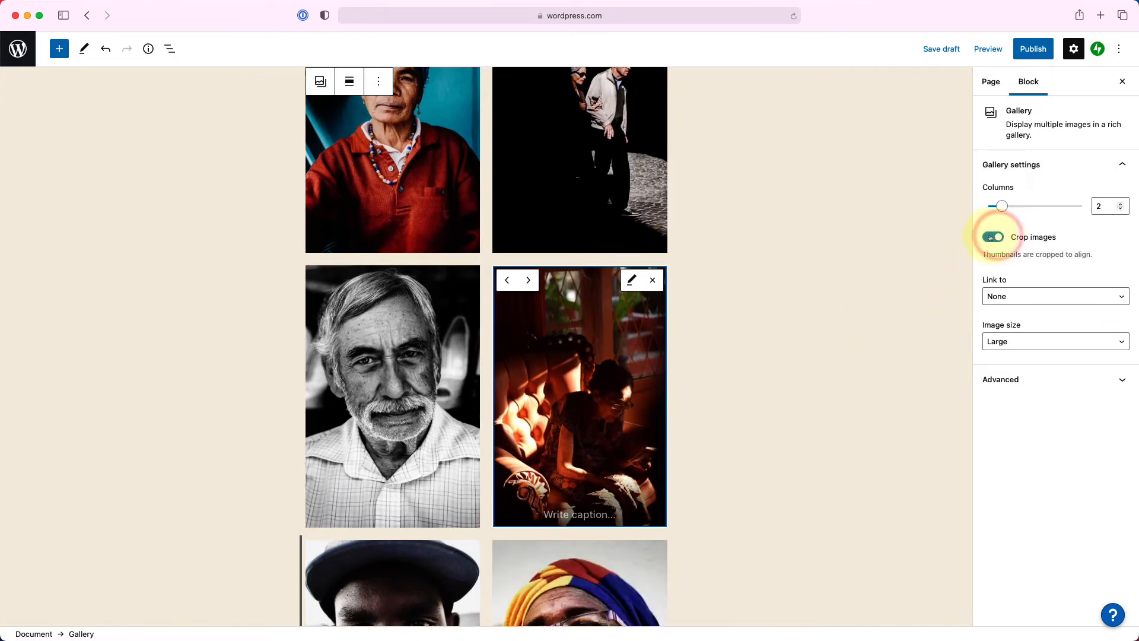
click(992, 237)
scroll(778, 314, down, 7)
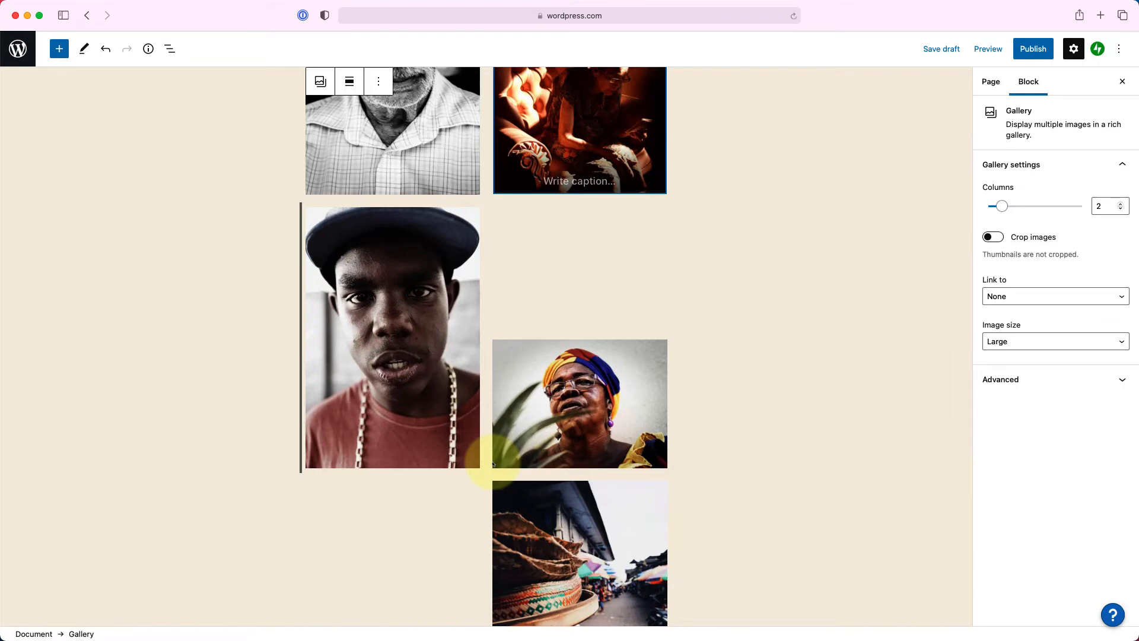
click(994, 237)
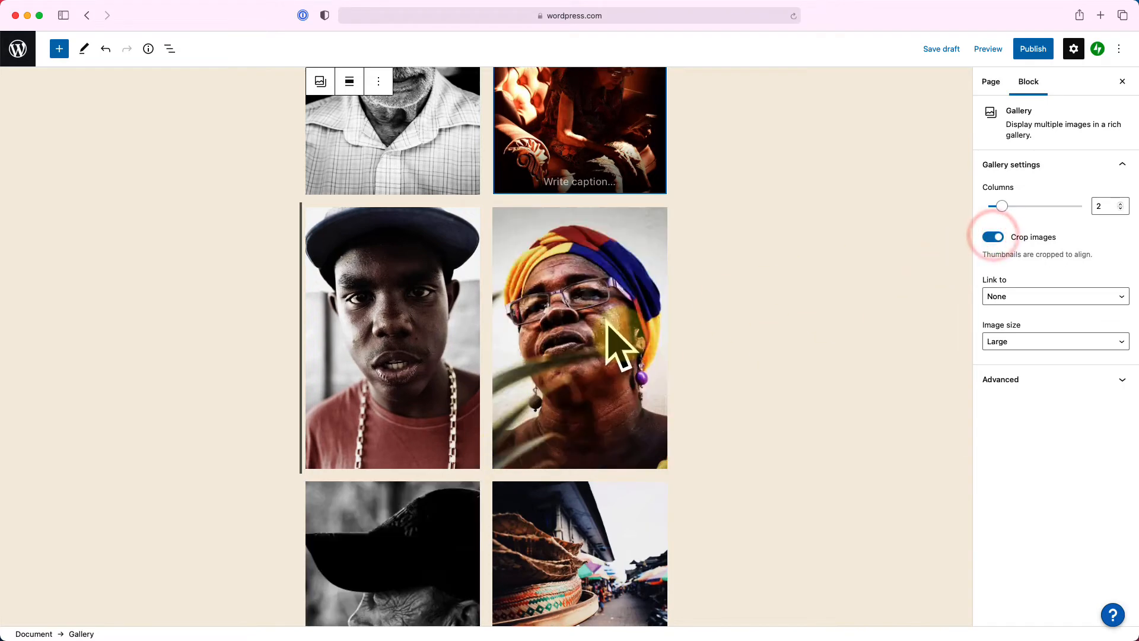
scroll(611, 341, down, 2)
scroll(620, 336, up, 2)
scroll(620, 336, up, 10)
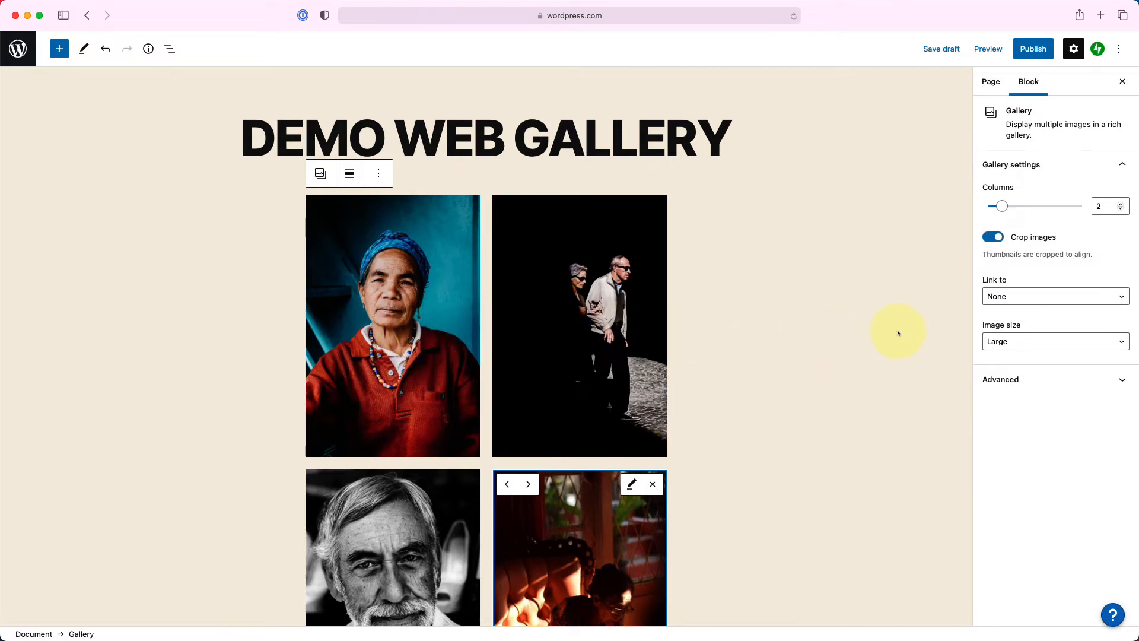
Compare the Thumbnail and Medium image sizes on the gallery, ending with Thumbnail.
click(1027, 341)
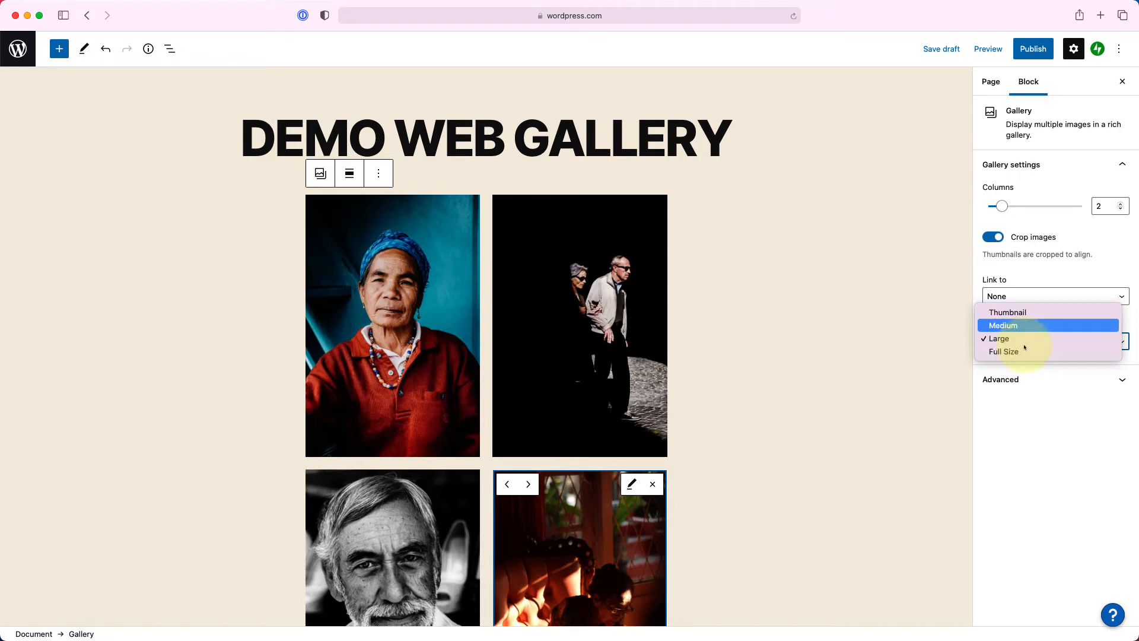
click(1008, 312)
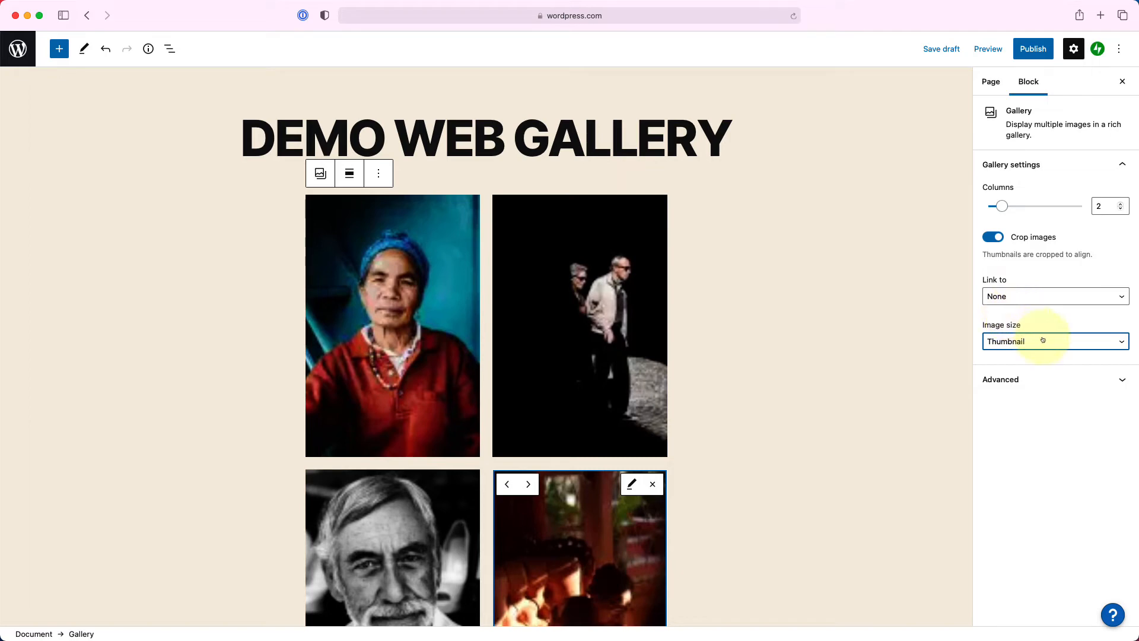
click(1043, 340)
click(1038, 353)
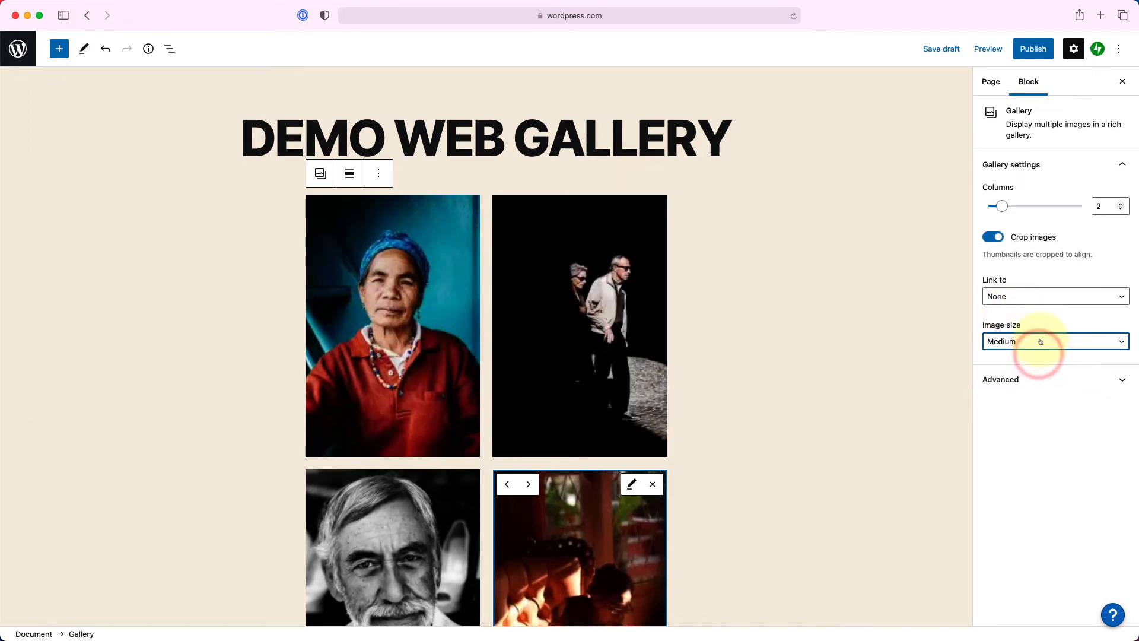
click(1041, 342)
click(1030, 324)
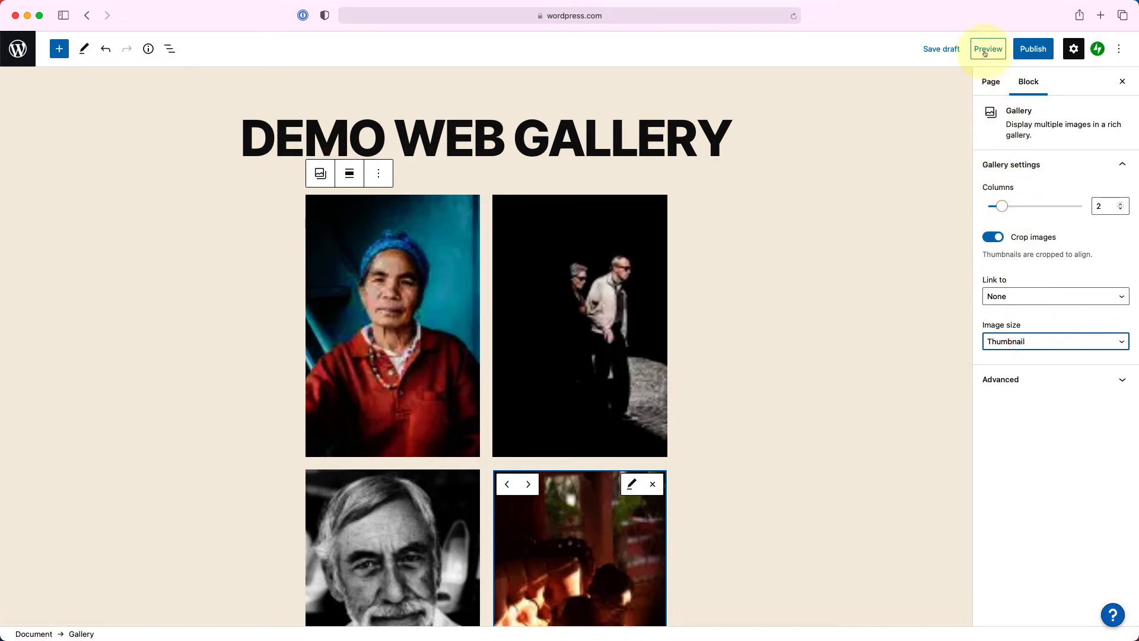
Preview the page with thumbnail-size images and set the gallery's image size to Medium.
click(984, 52)
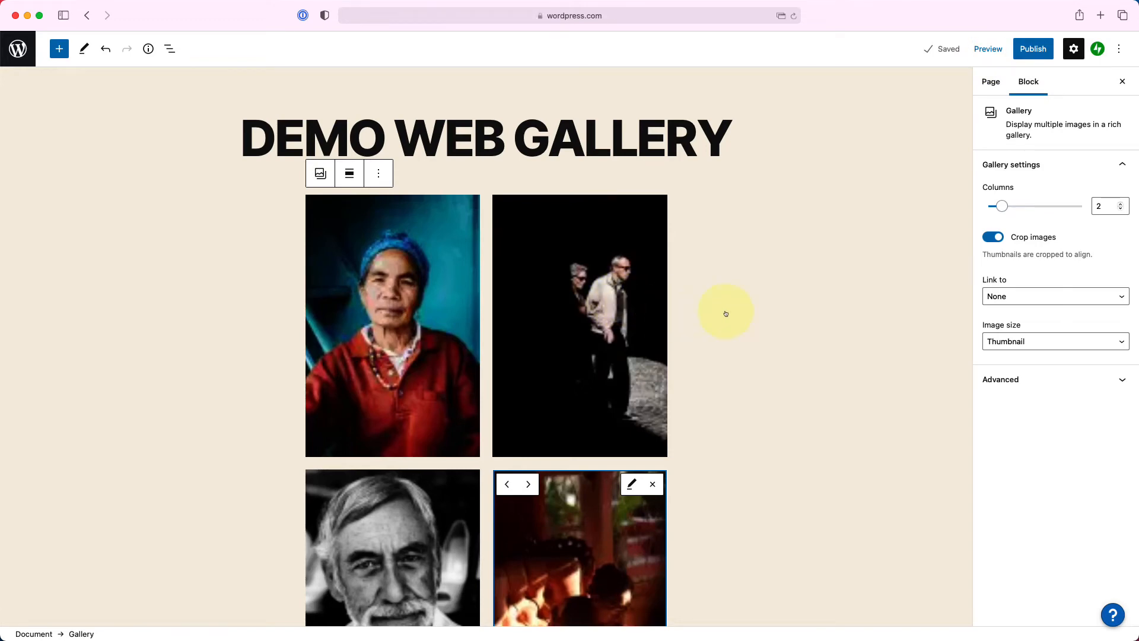
click(1013, 341)
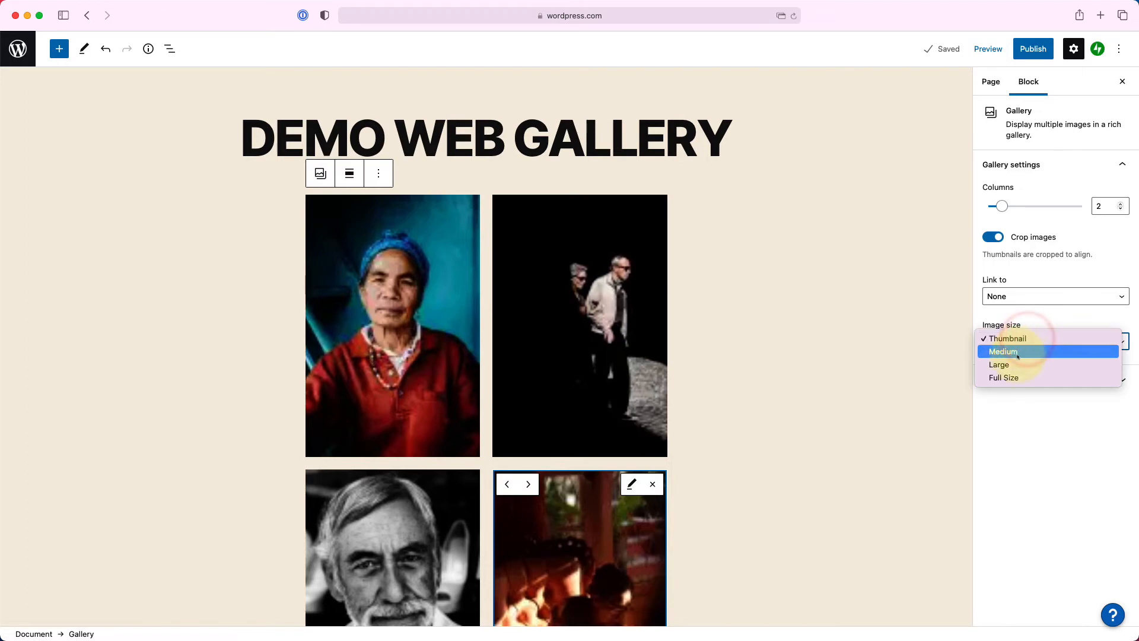
click(1018, 353)
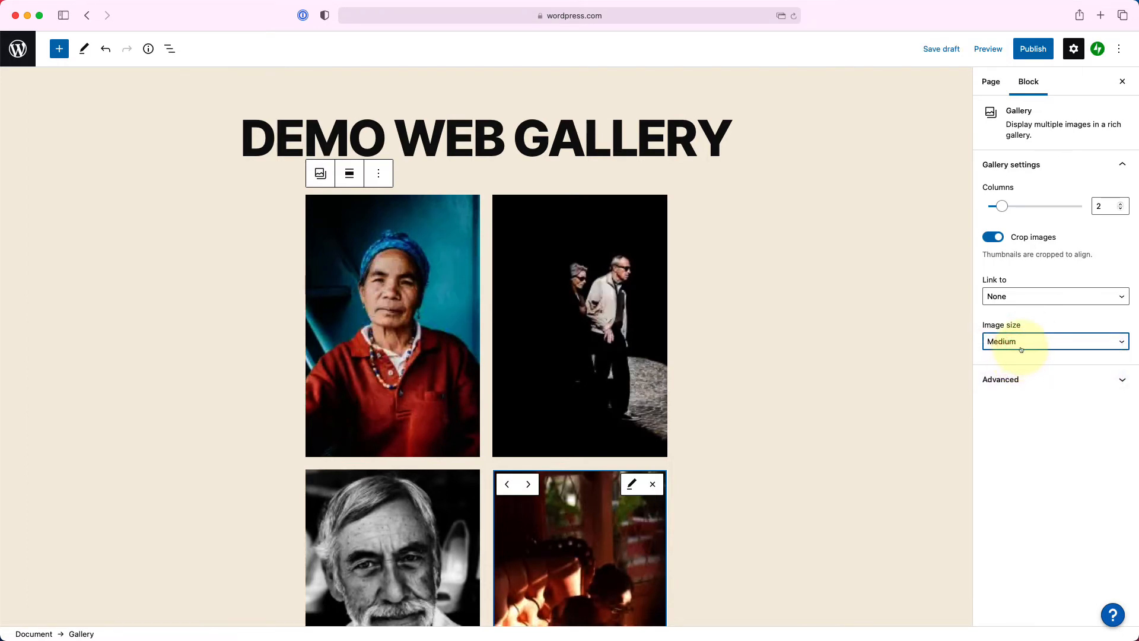
Compare the Large, Medium and Thumbnail image sizes on the two-column gallery, ending with Thumbnail.
click(1023, 346)
click(1024, 353)
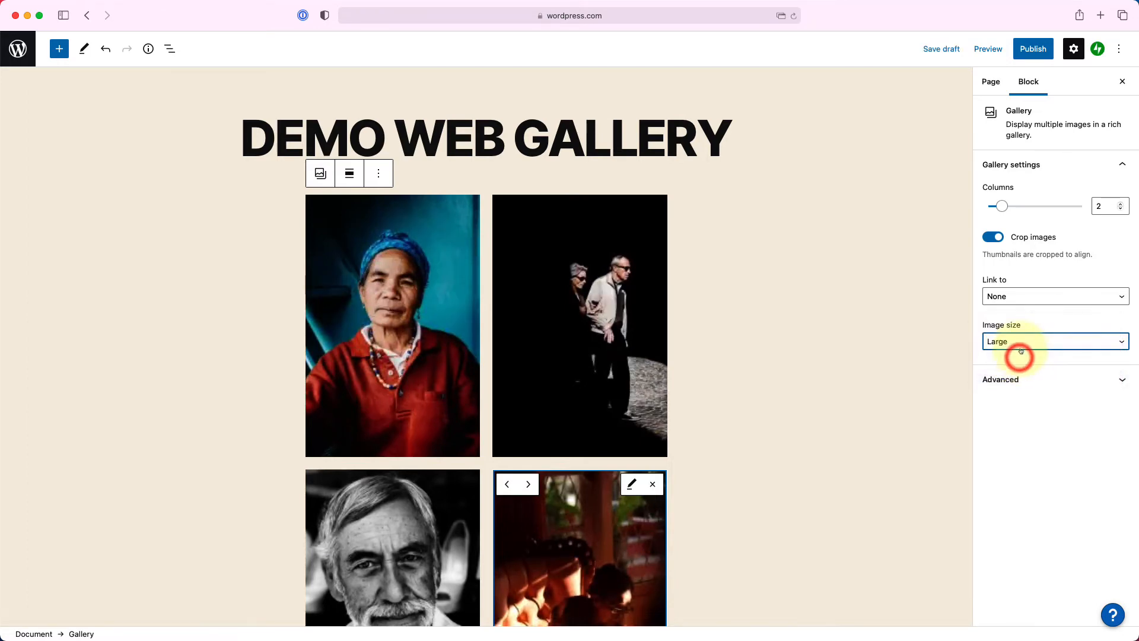
click(1021, 343)
click(1018, 327)
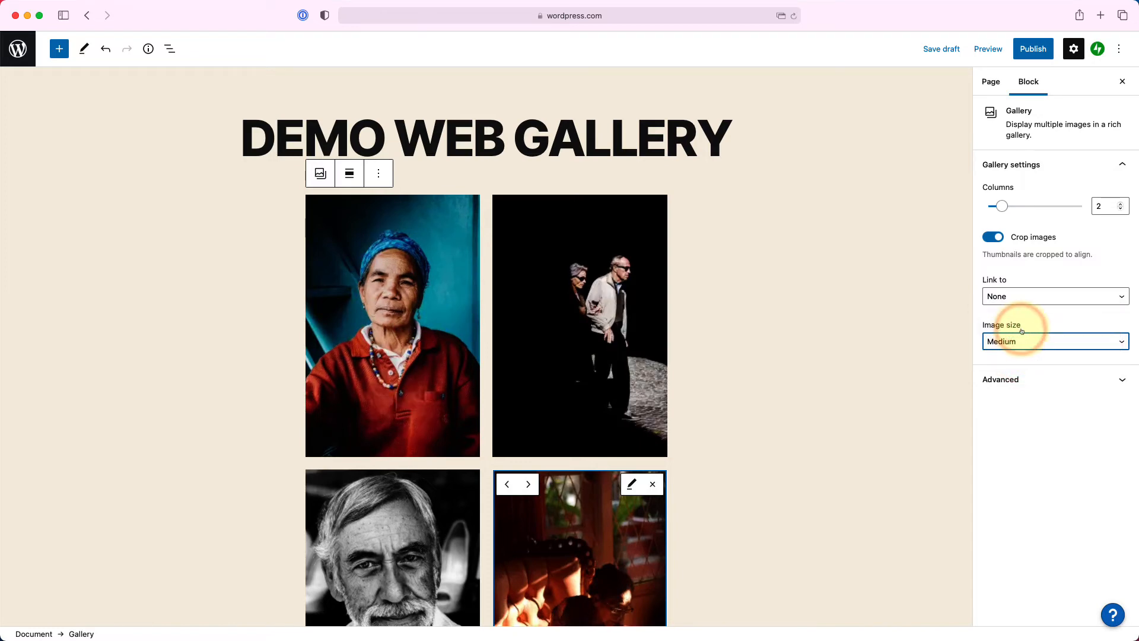
click(1040, 341)
click(1040, 326)
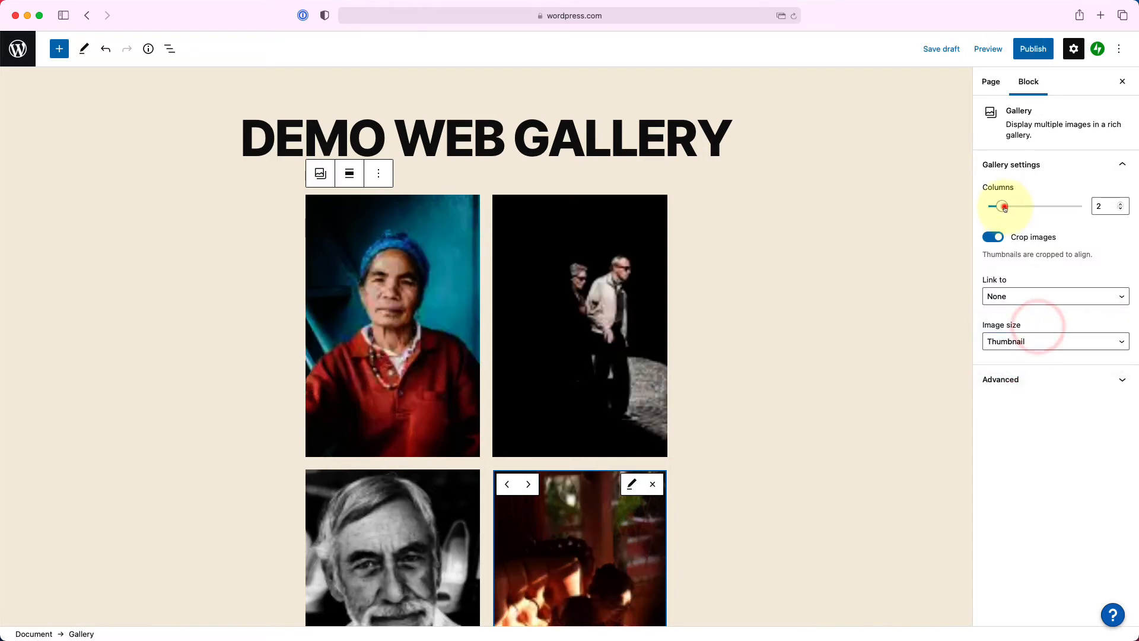
Set the gallery to 4 columns and its image size to Large.
drag(1002, 207, 1027, 208)
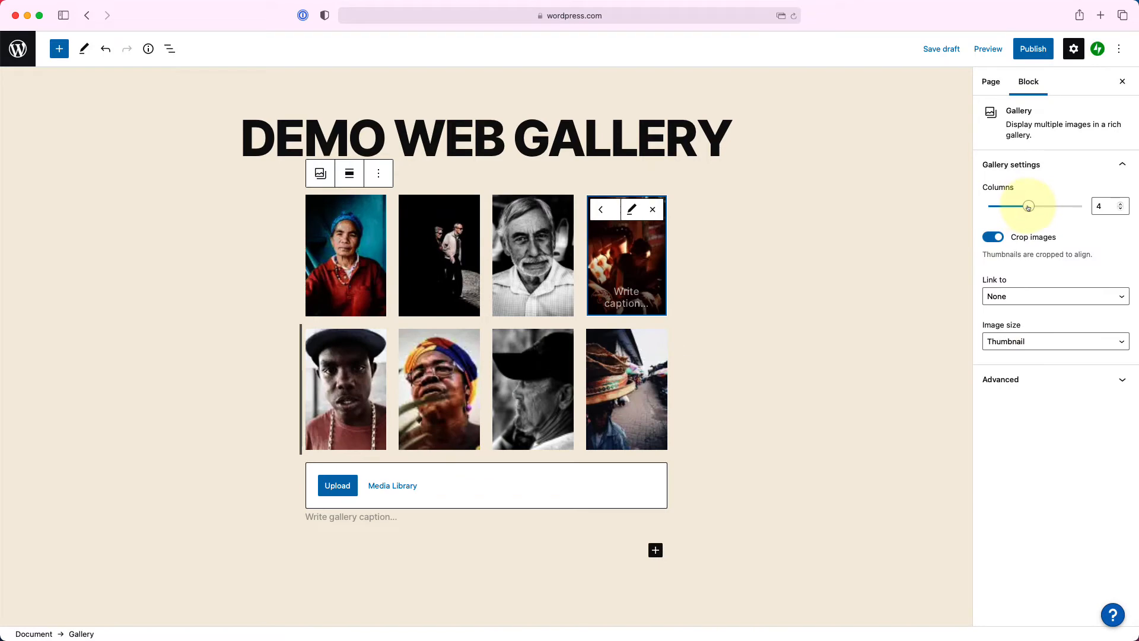
click(1032, 336)
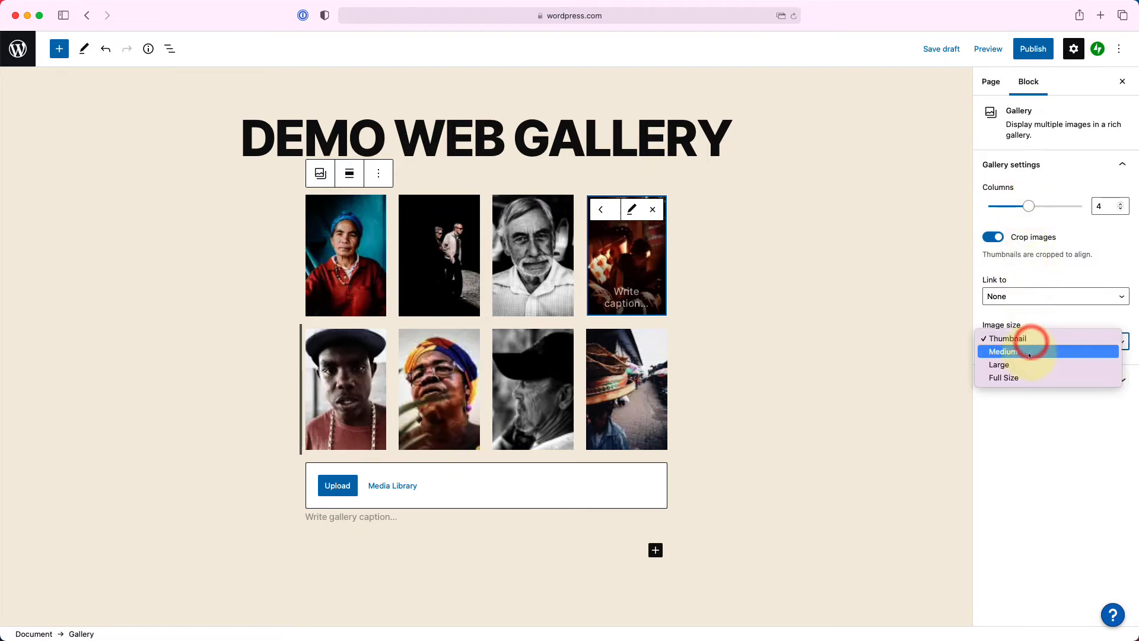
click(1030, 349)
click(1027, 341)
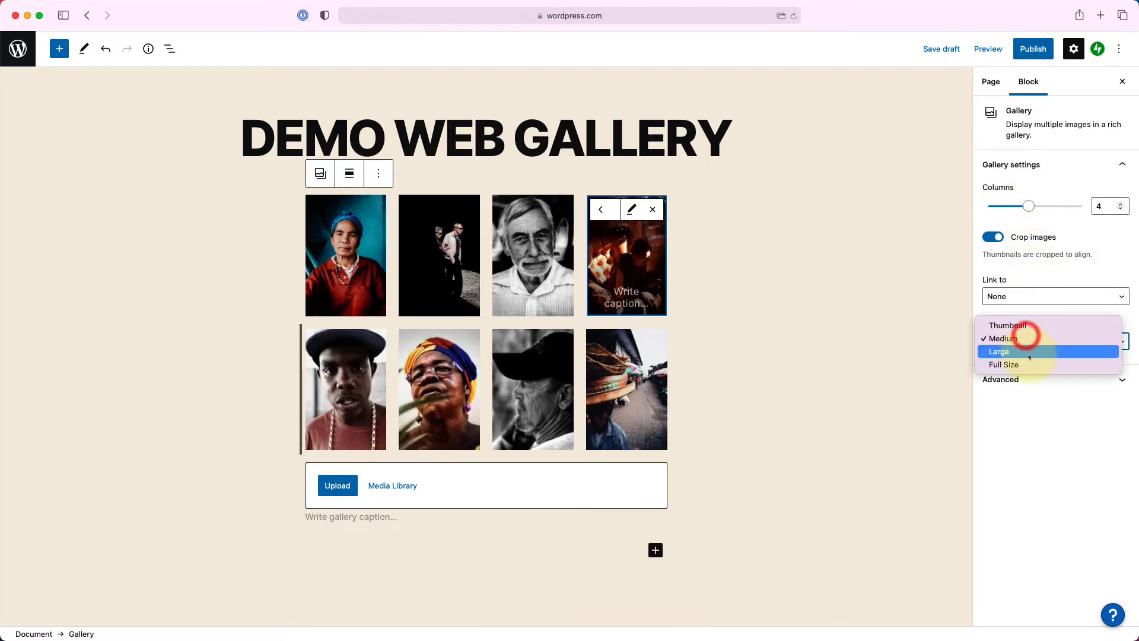
click(1030, 353)
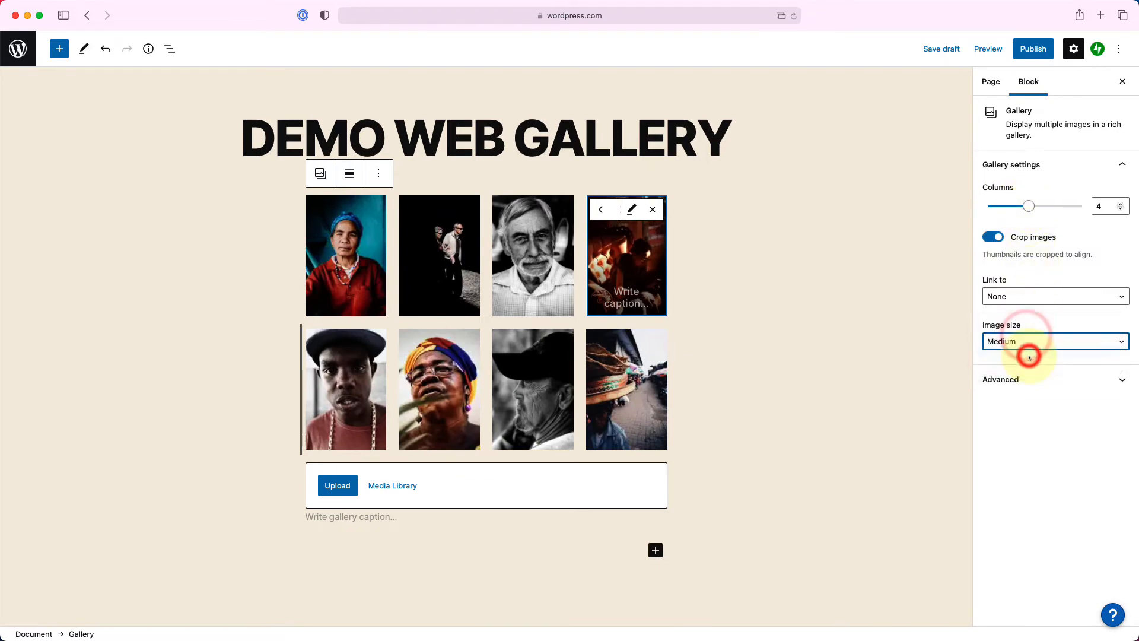
Transform the gallery into a Tiled Gallery with the Square tiles style and request a page preview.
click(321, 173)
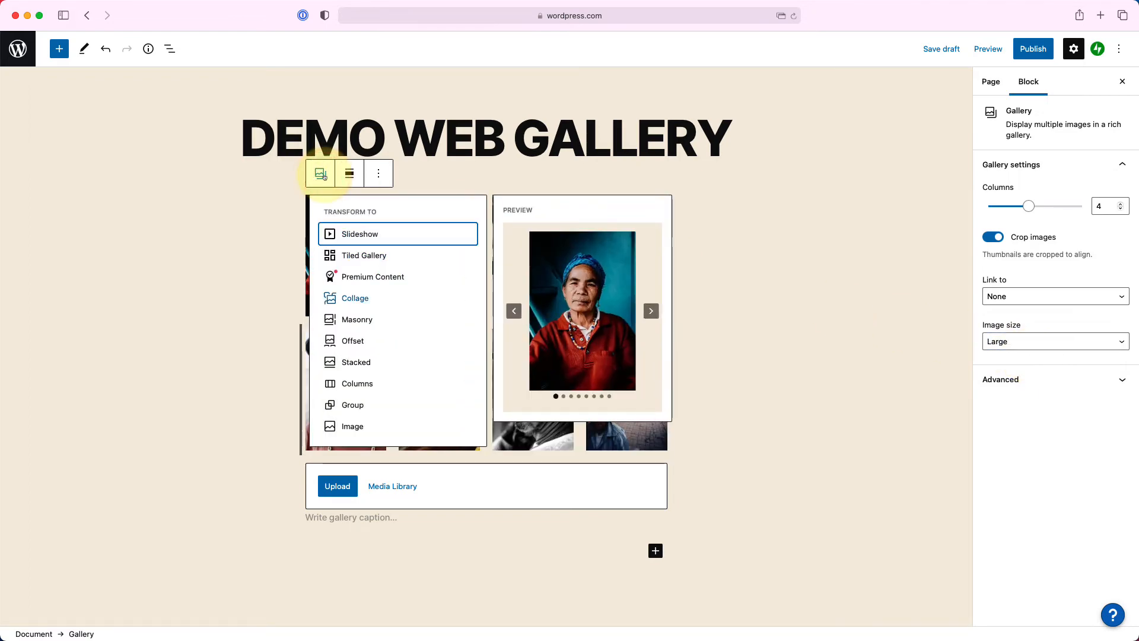
click(354, 259)
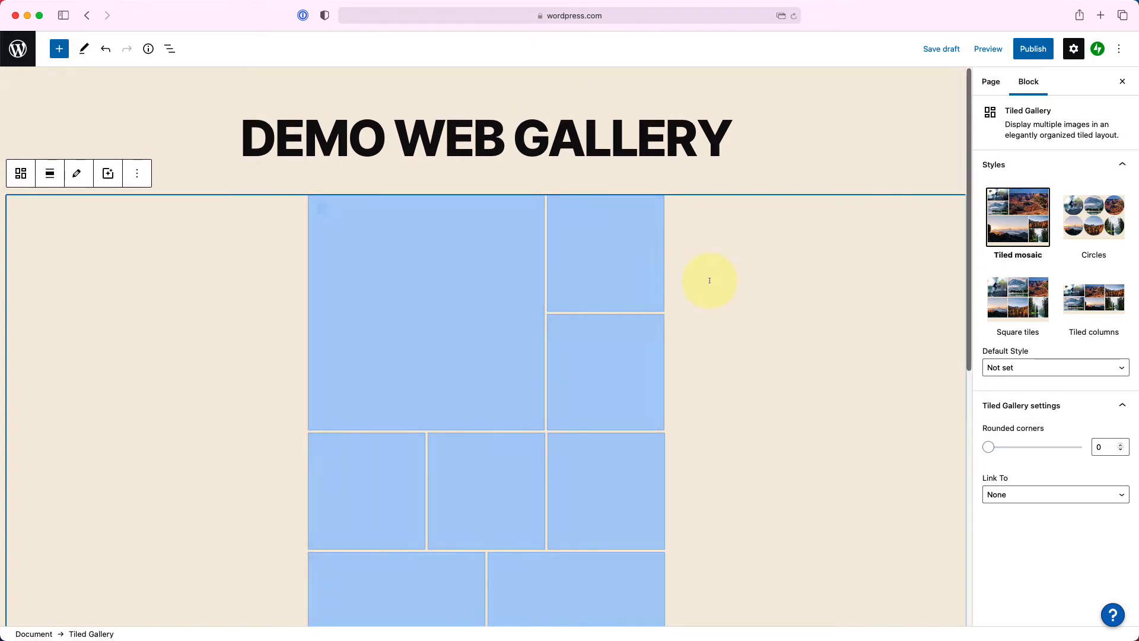
click(1016, 301)
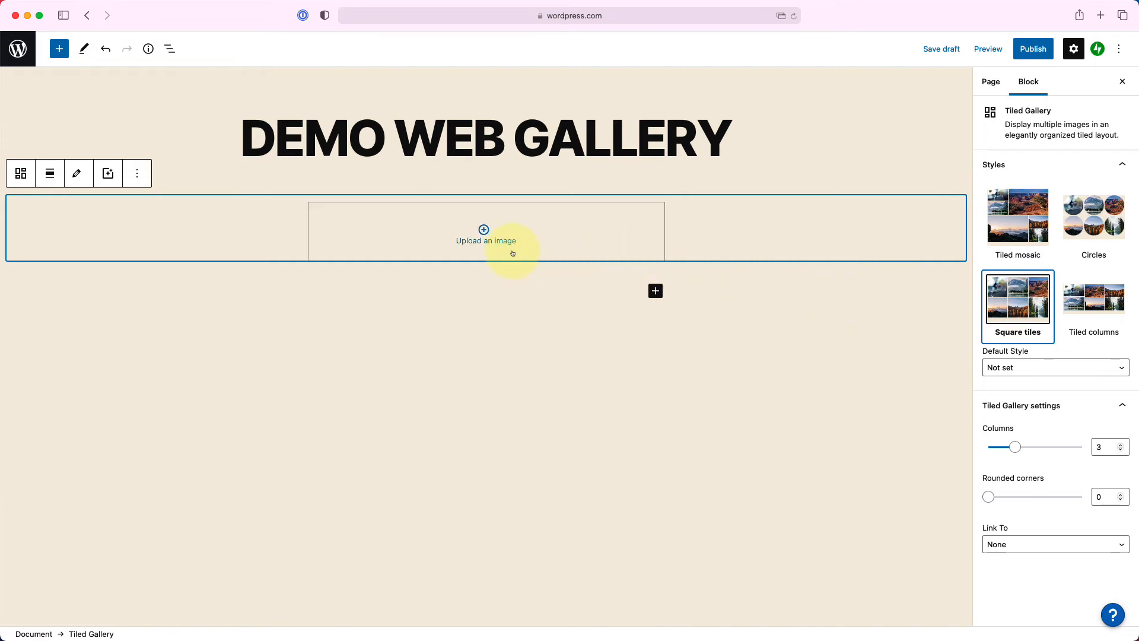
click(988, 48)
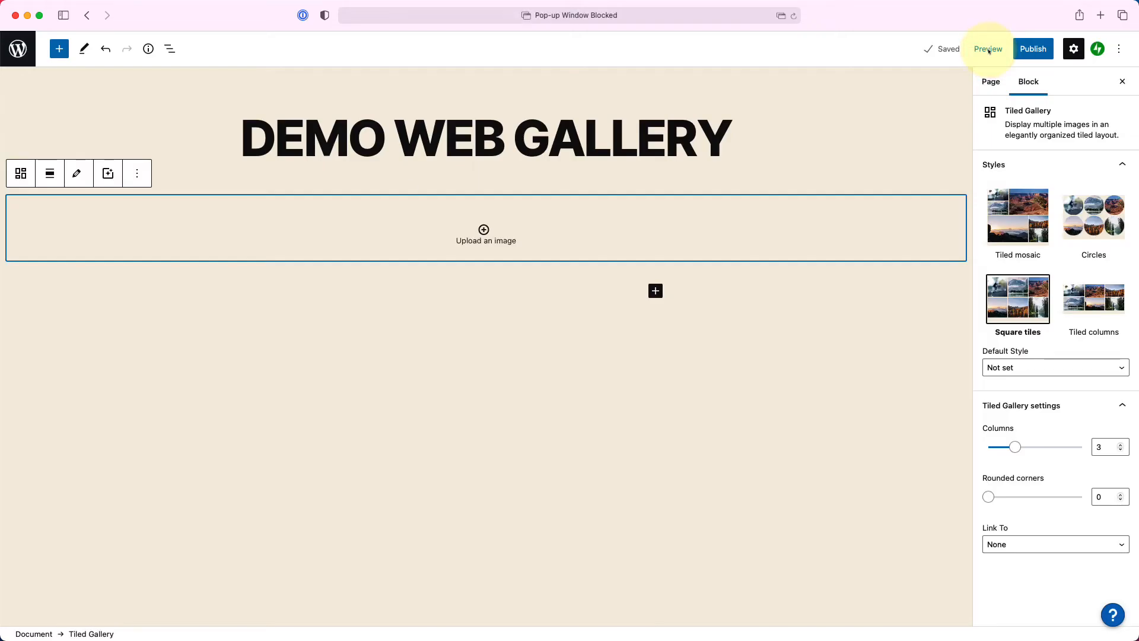
click(488, 238)
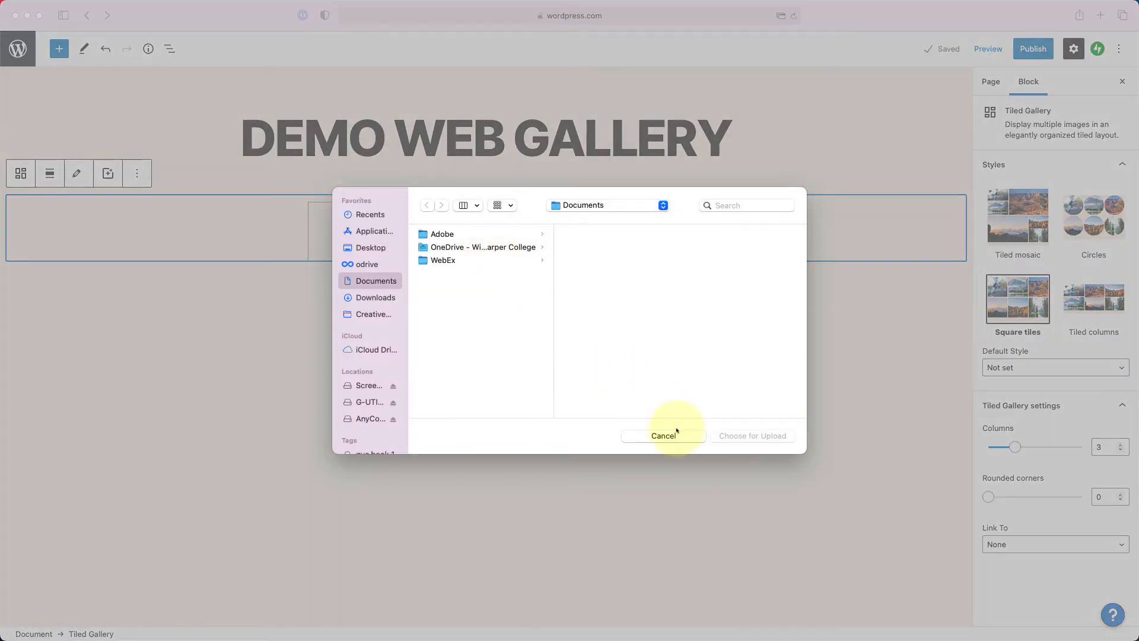
click(677, 431)
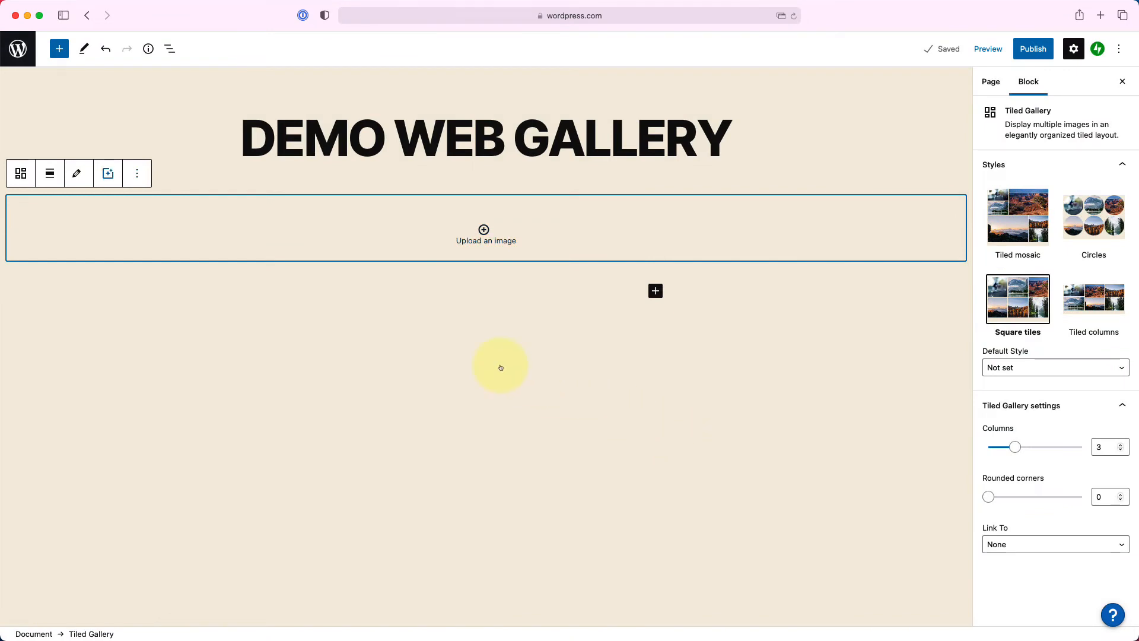
click(22, 175)
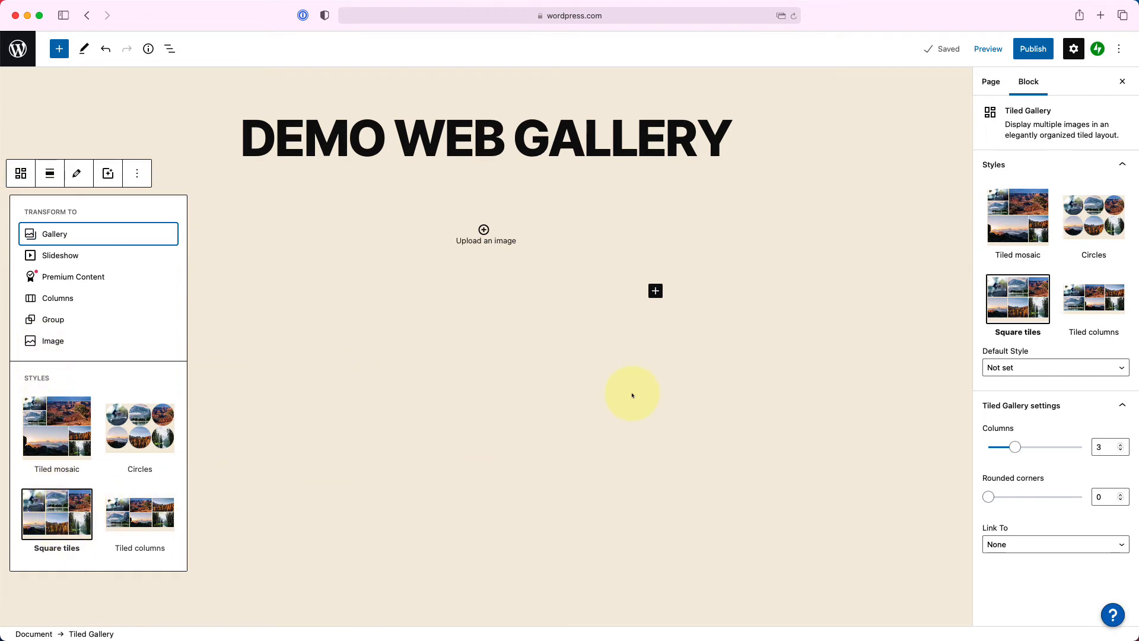
click(901, 332)
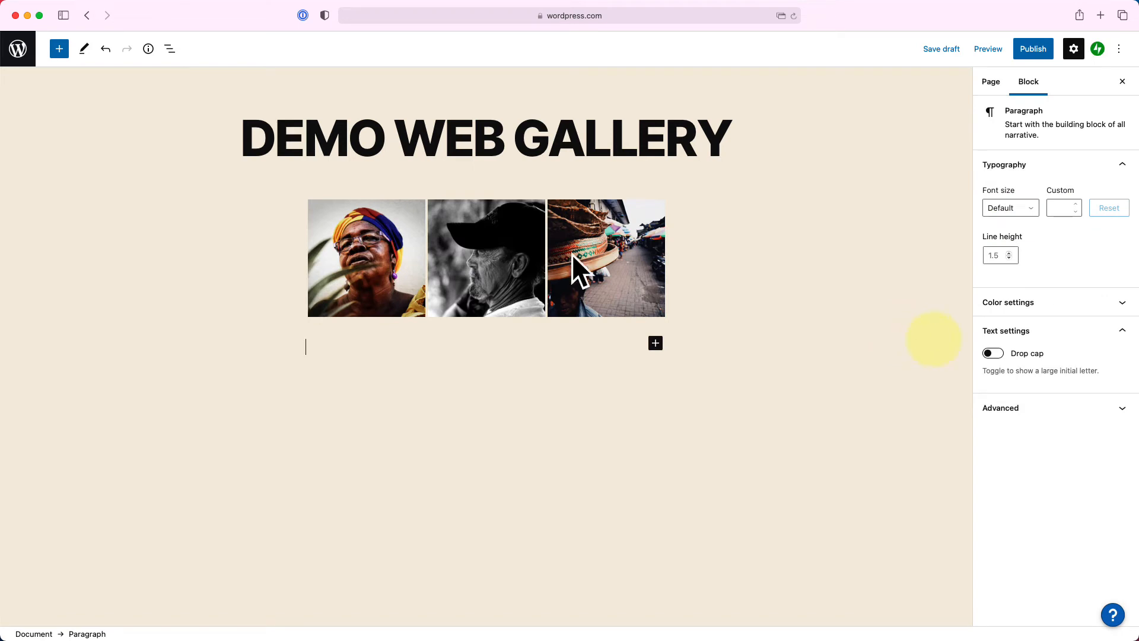
click(993, 353)
click(990, 354)
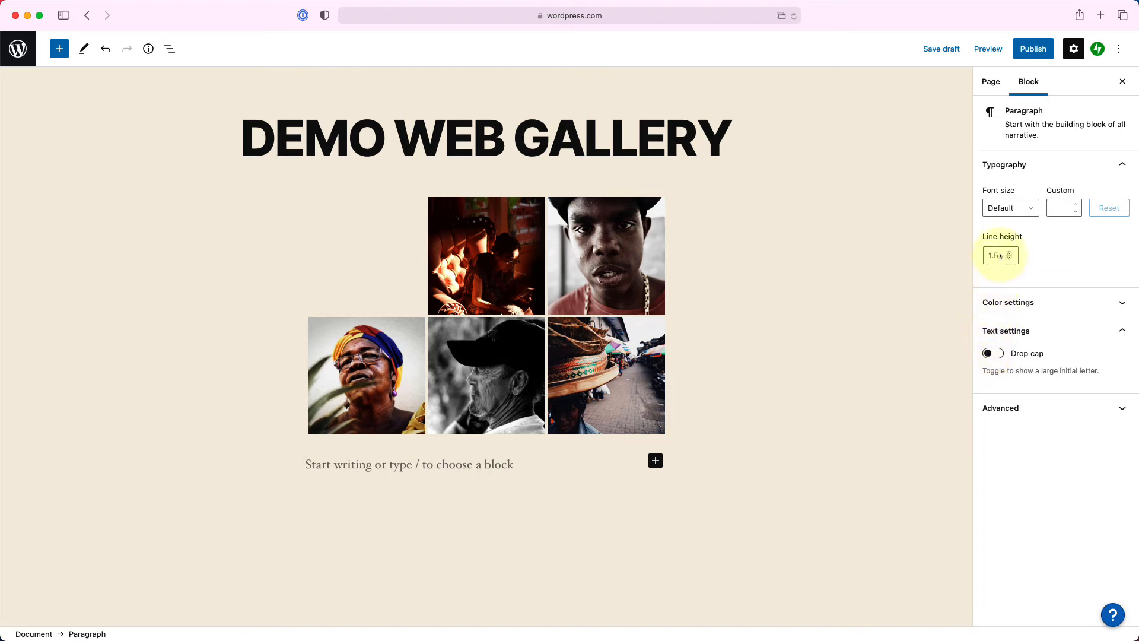
click(991, 82)
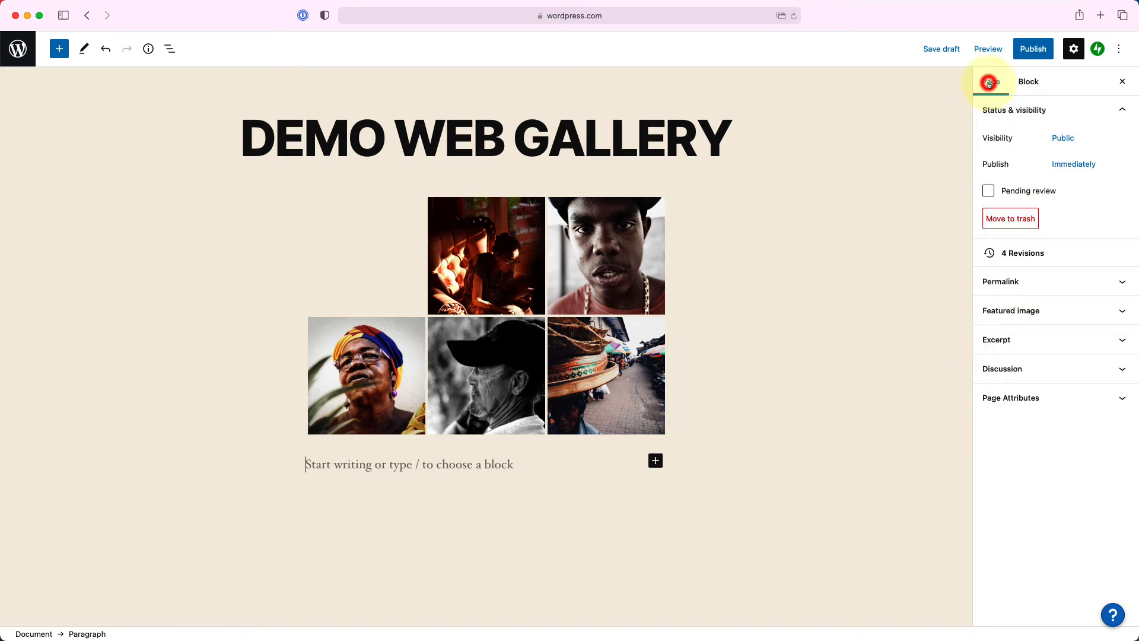
Select the tiled gallery and review its layout down to the last row of images.
click(580, 262)
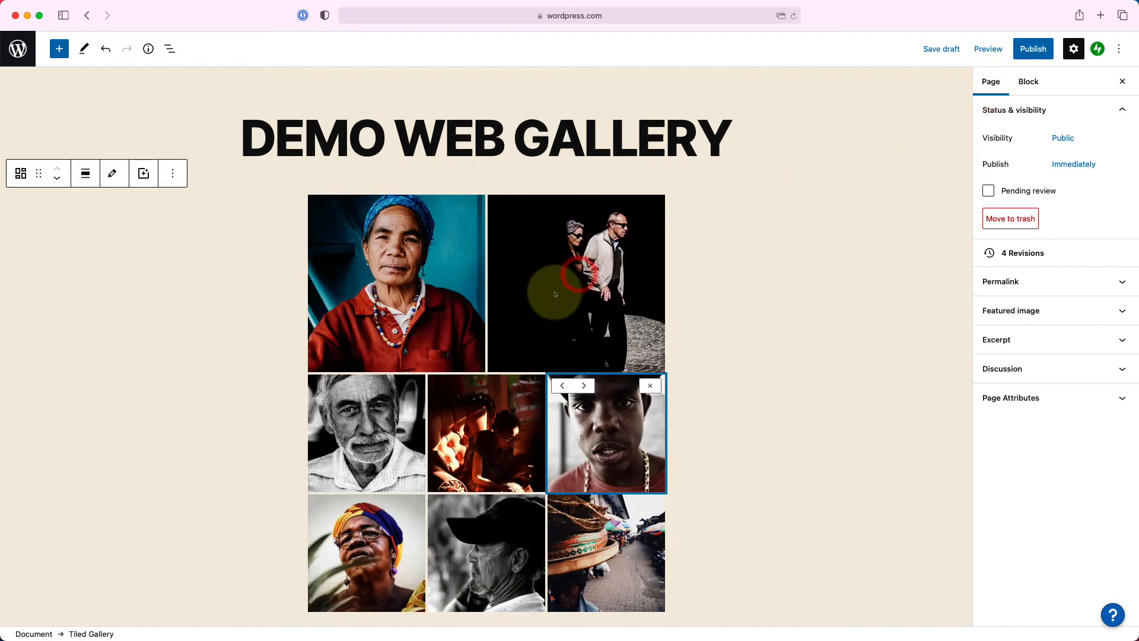
scroll(515, 324, down, 2)
scroll(515, 323, down, 1)
scroll(515, 323, up, 3)
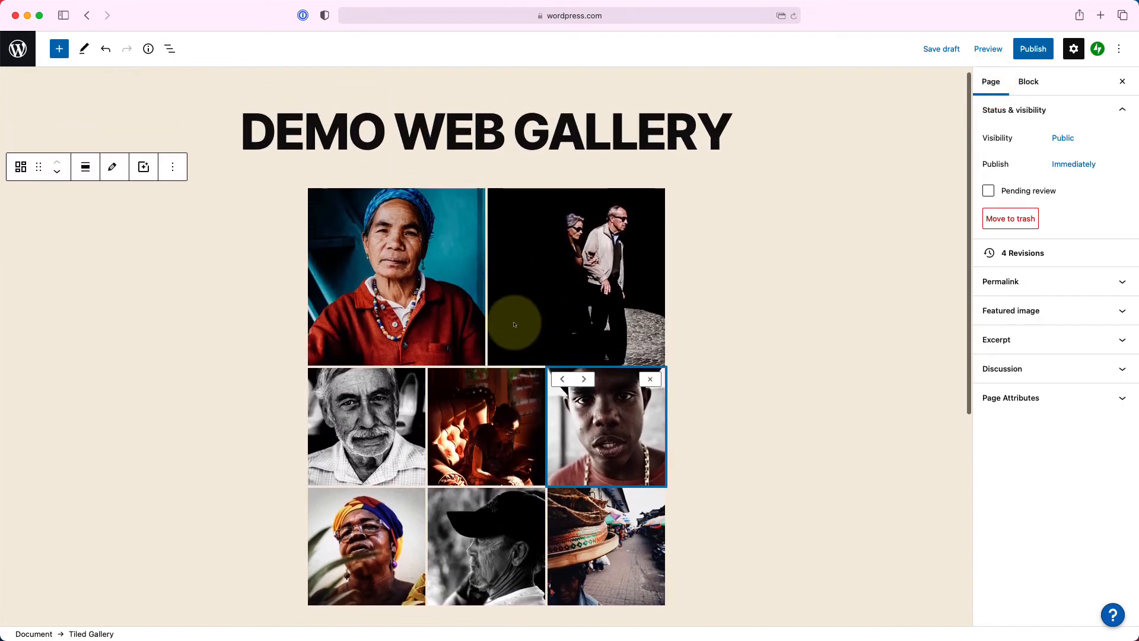
Publish the DEMO WEB GALLERY page and open the live page.
click(1042, 48)
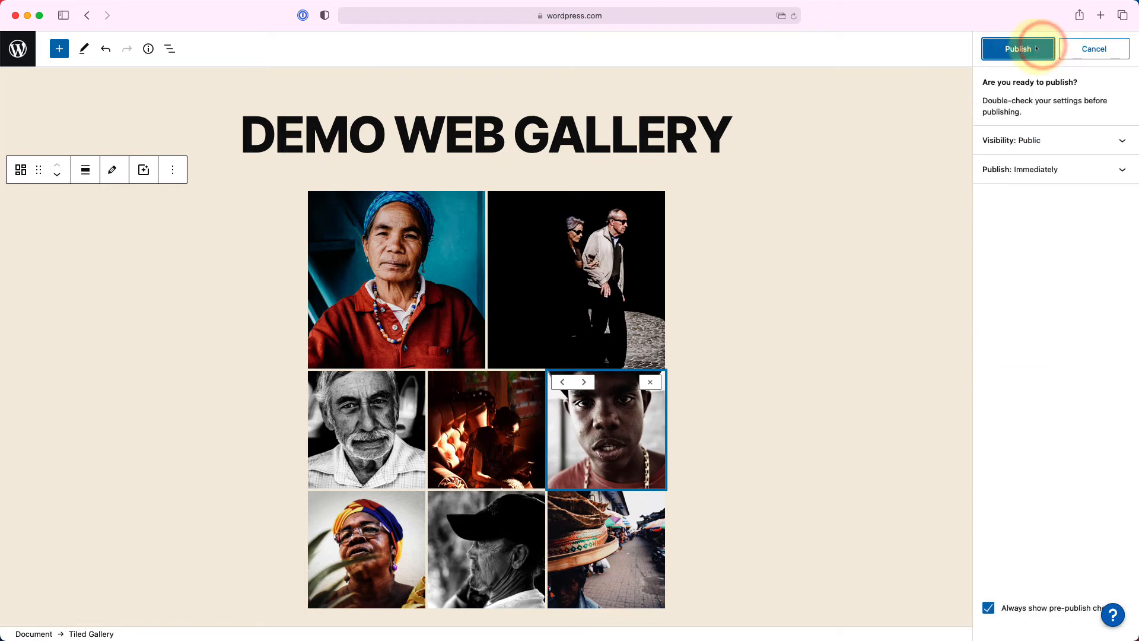
click(1025, 49)
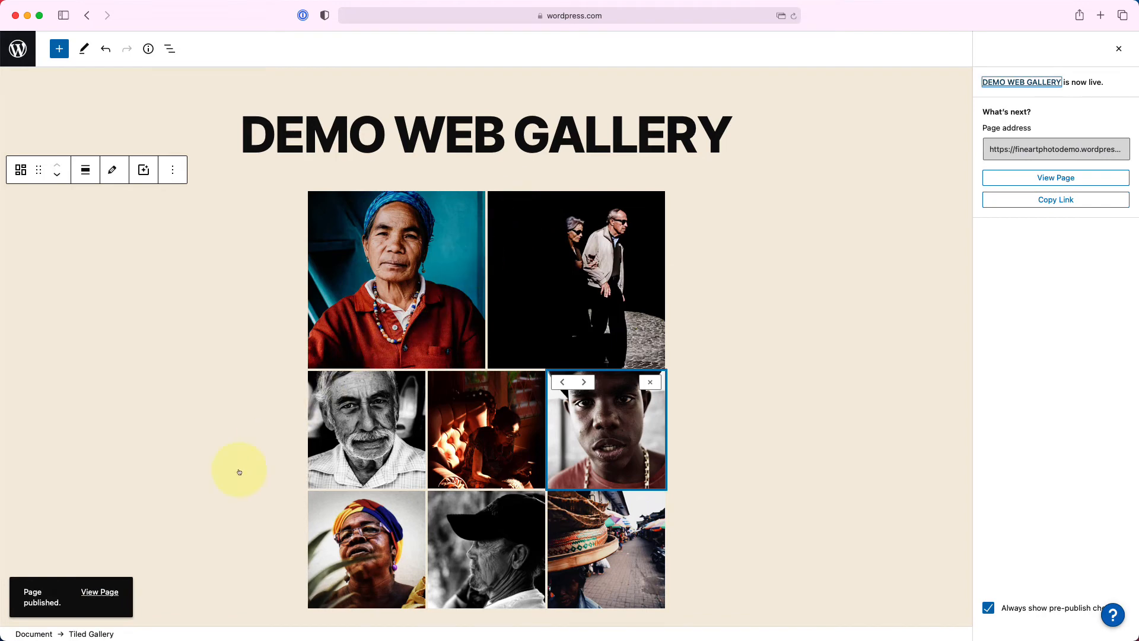
click(99, 591)
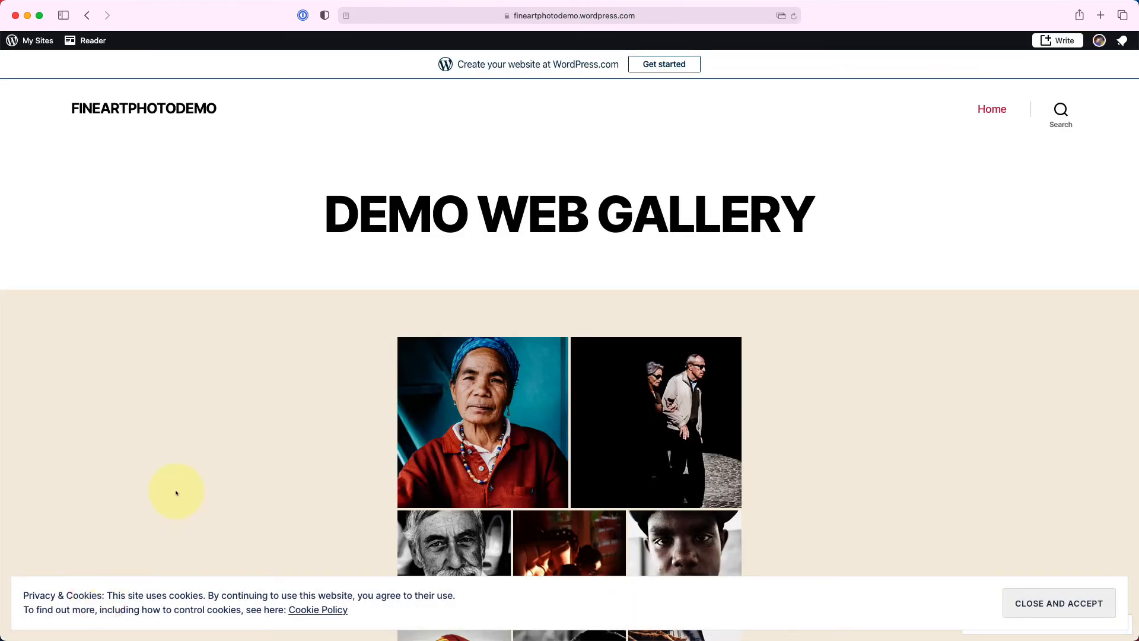
Check the live page's full web address, and close the cookie notice to review the whole published gallery.
click(524, 15)
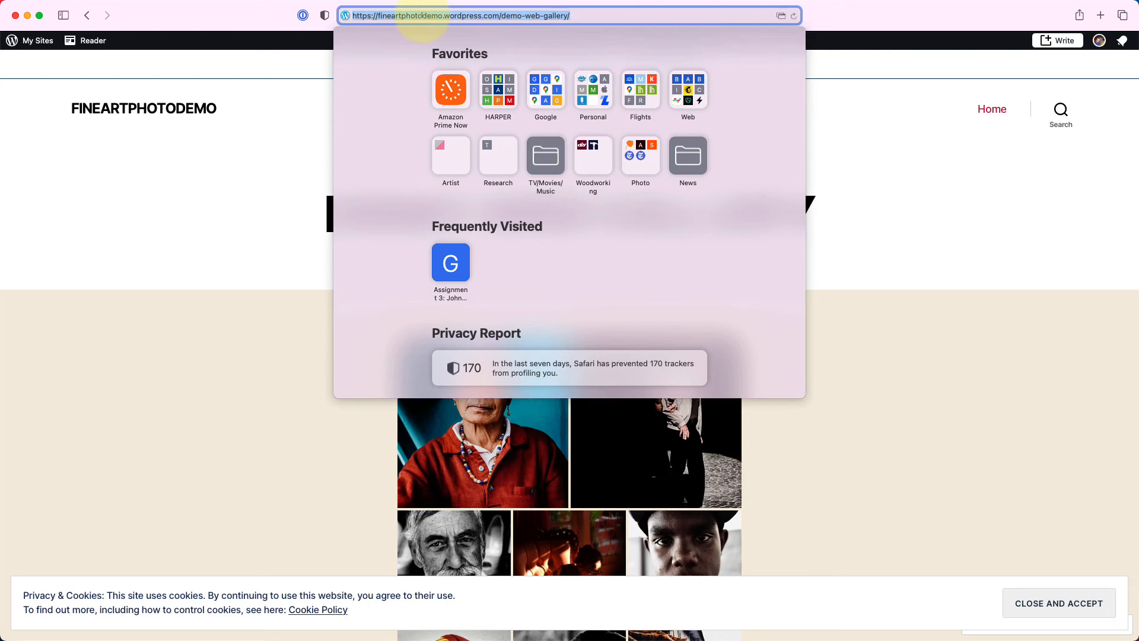
click(235, 141)
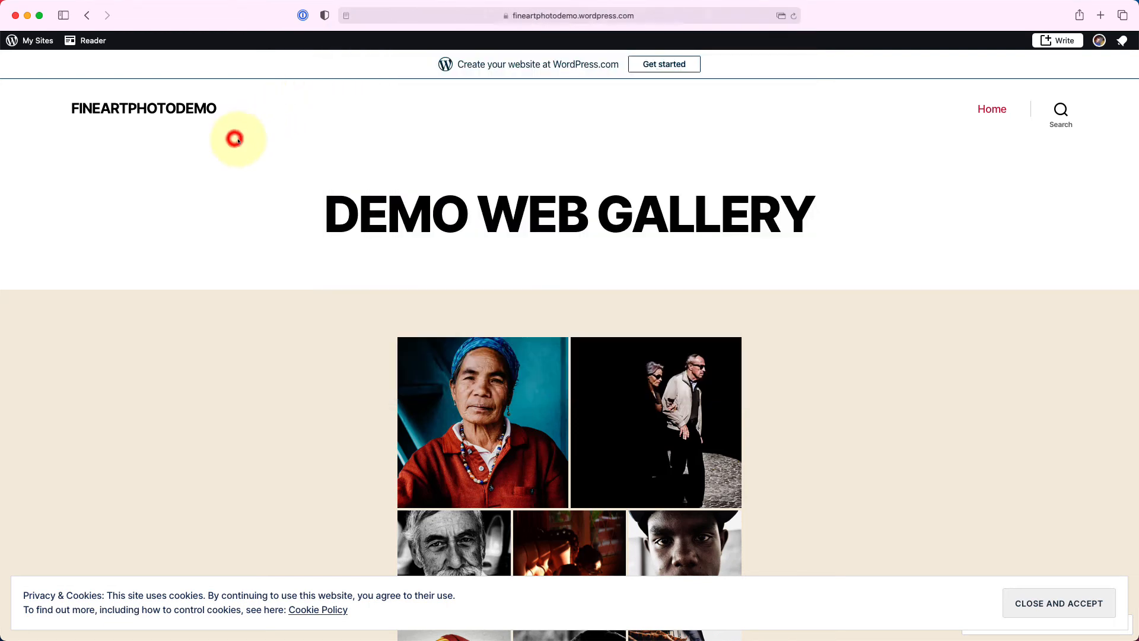
click(1060, 605)
scroll(775, 429, down, 3)
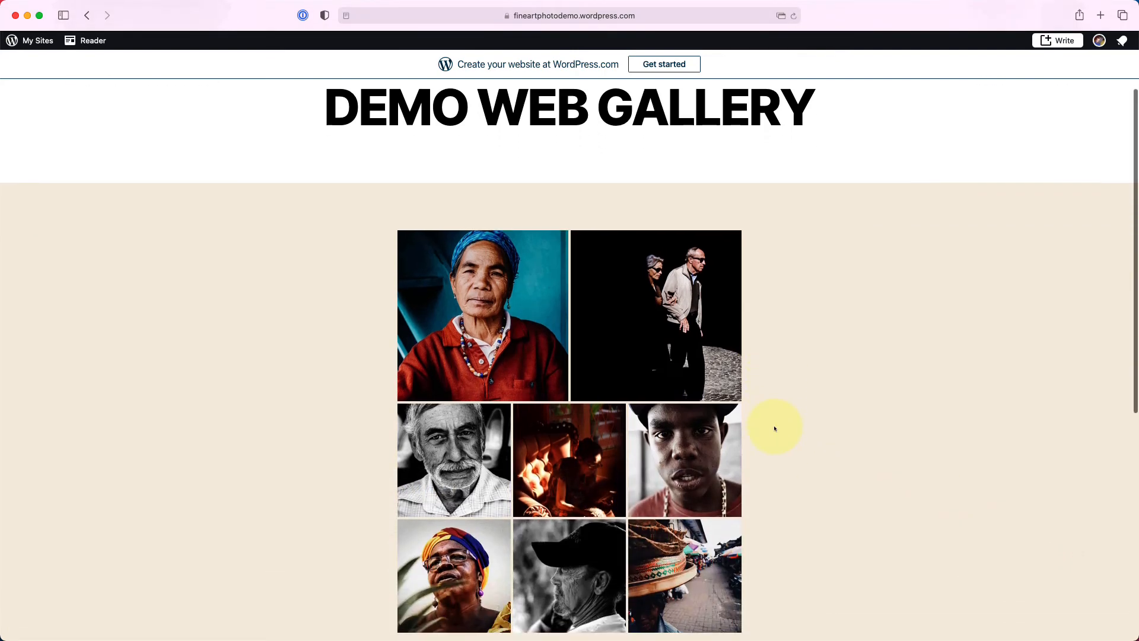
scroll(775, 428, down, 2)
scroll(776, 427, up, 4)
Open the first gallery image in the full-screen viewer, browse forward through the following images, and close the viewer.
click(513, 402)
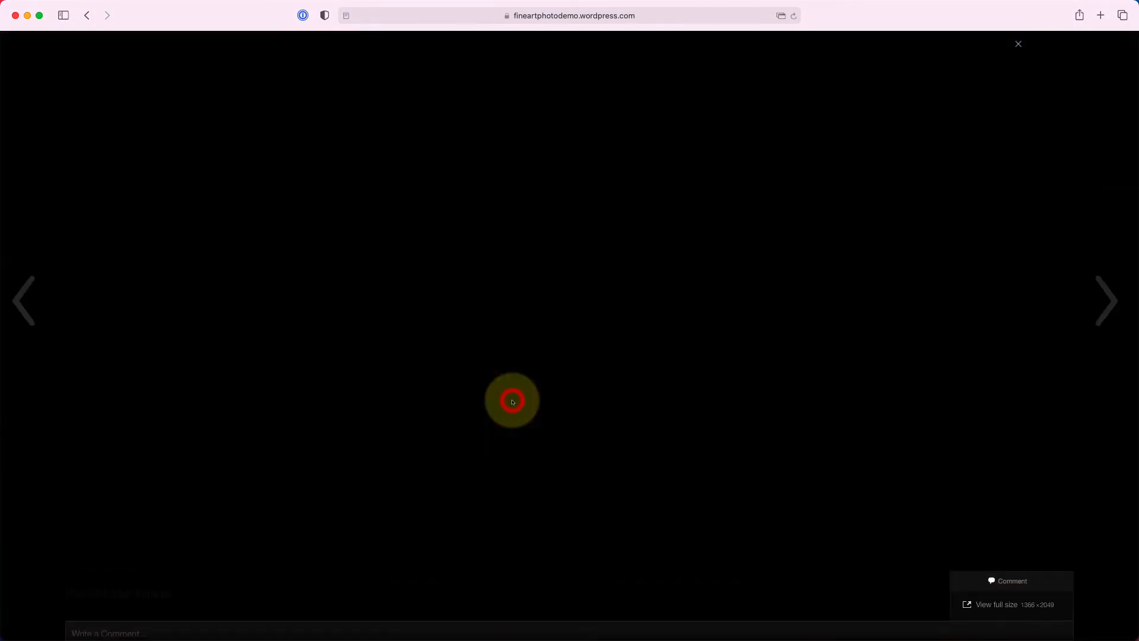
click(1106, 294)
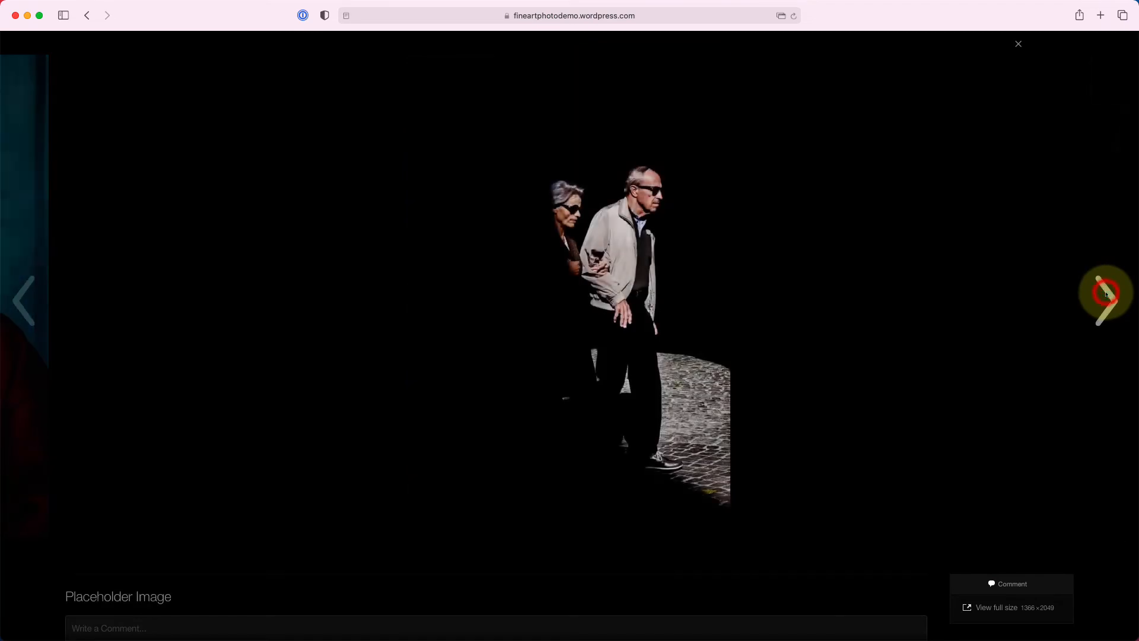
click(1106, 294)
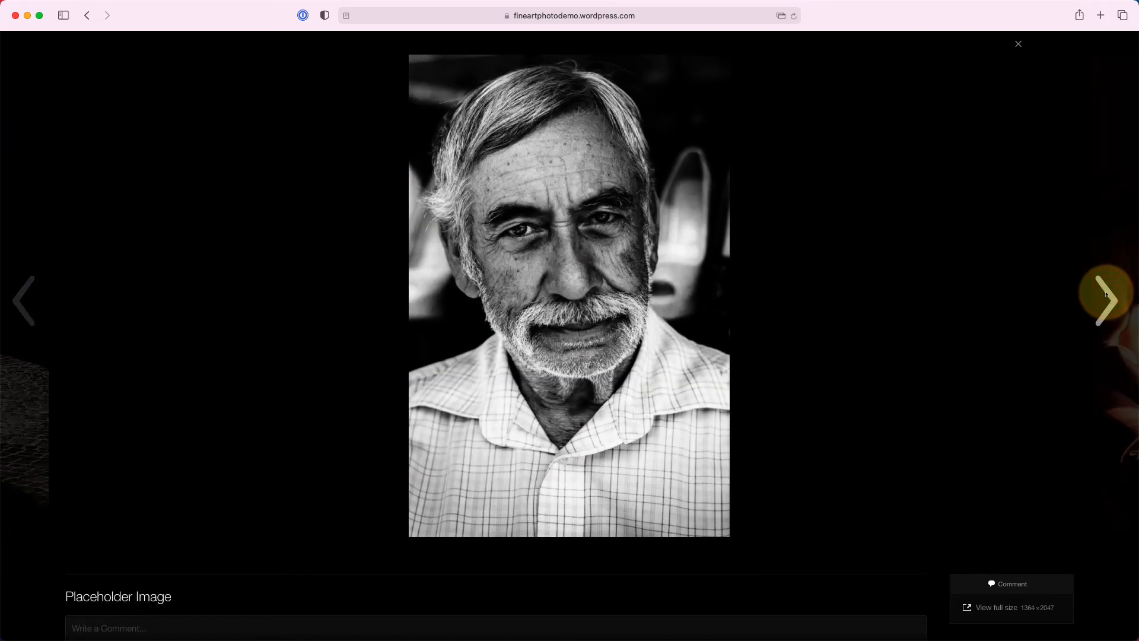
click(1106, 294)
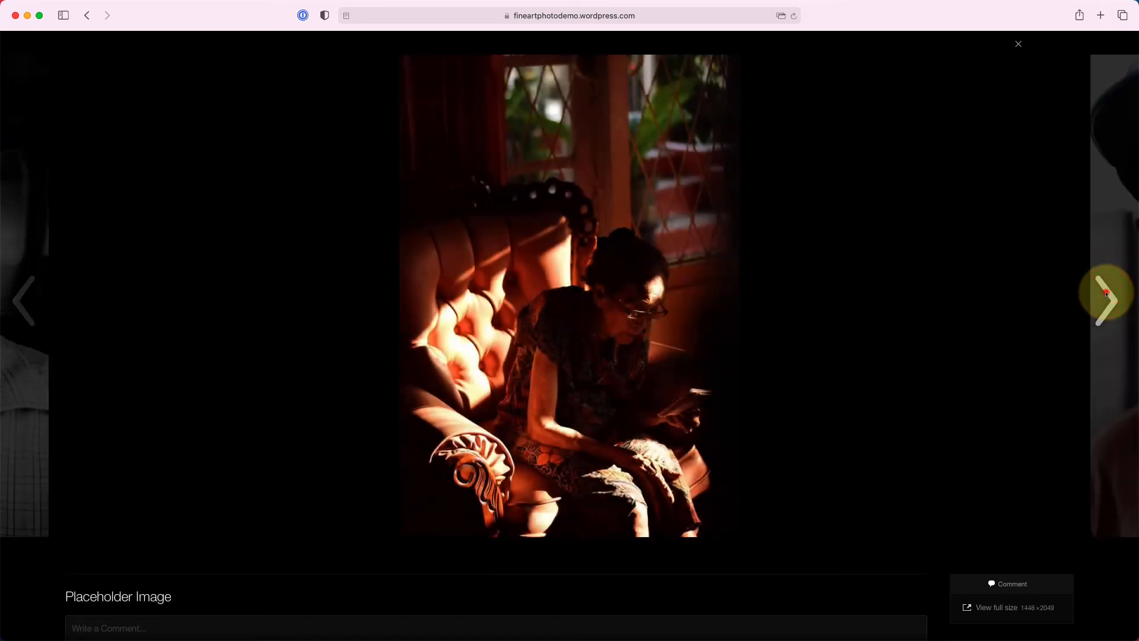
click(1106, 294)
click(1106, 294)
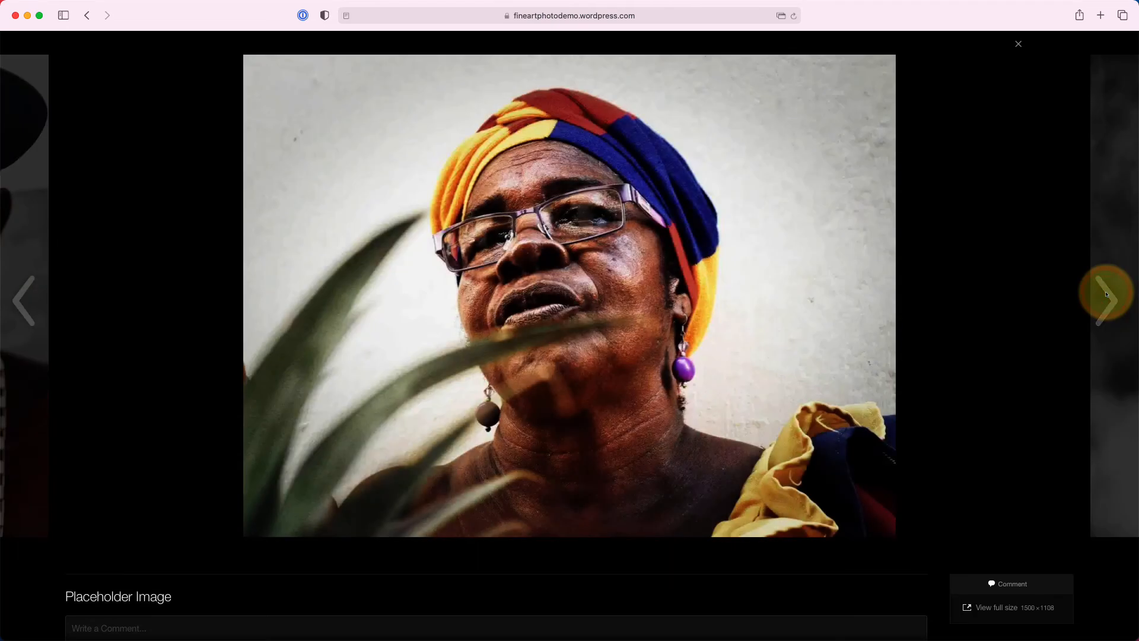
click(1019, 44)
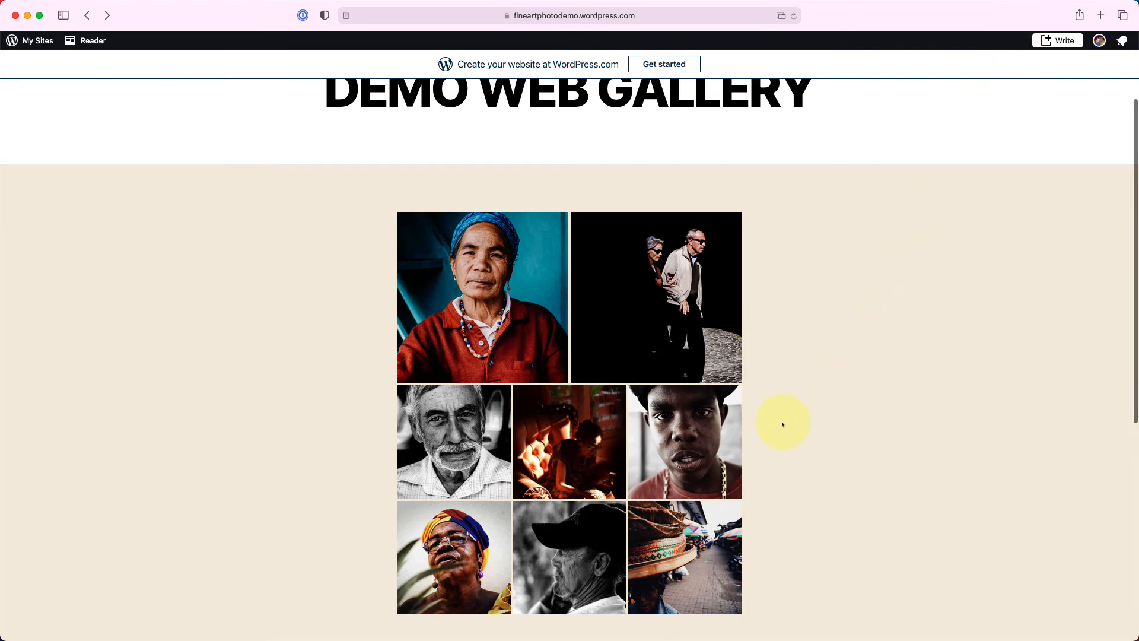
Return from the live page to the page editor and check the editor's full web address.
scroll(783, 425, up, 3)
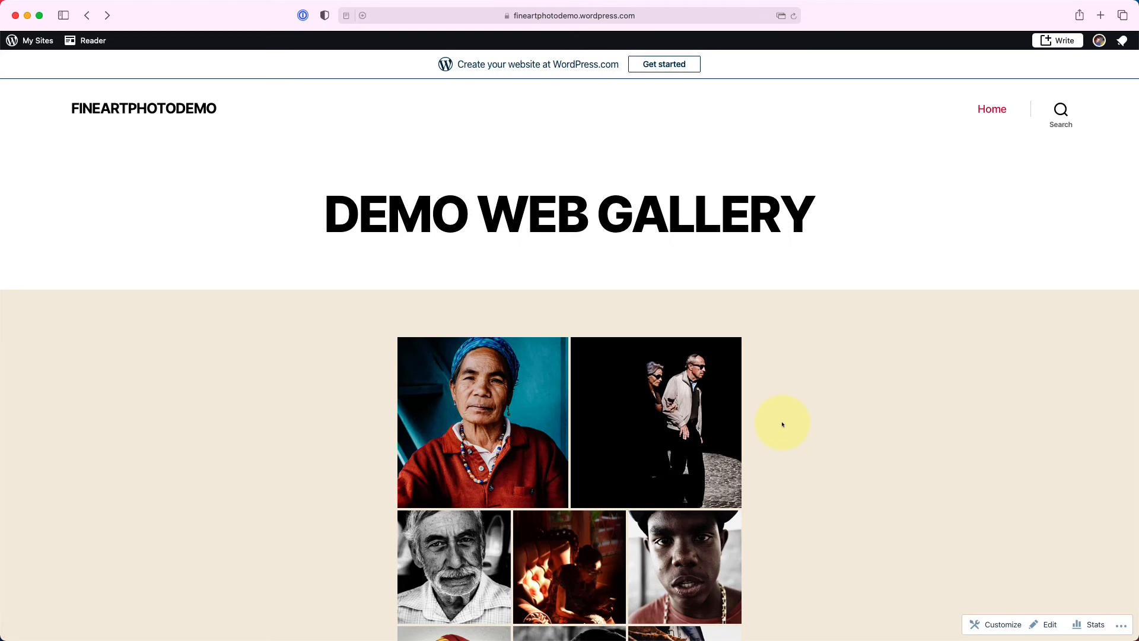
click(88, 16)
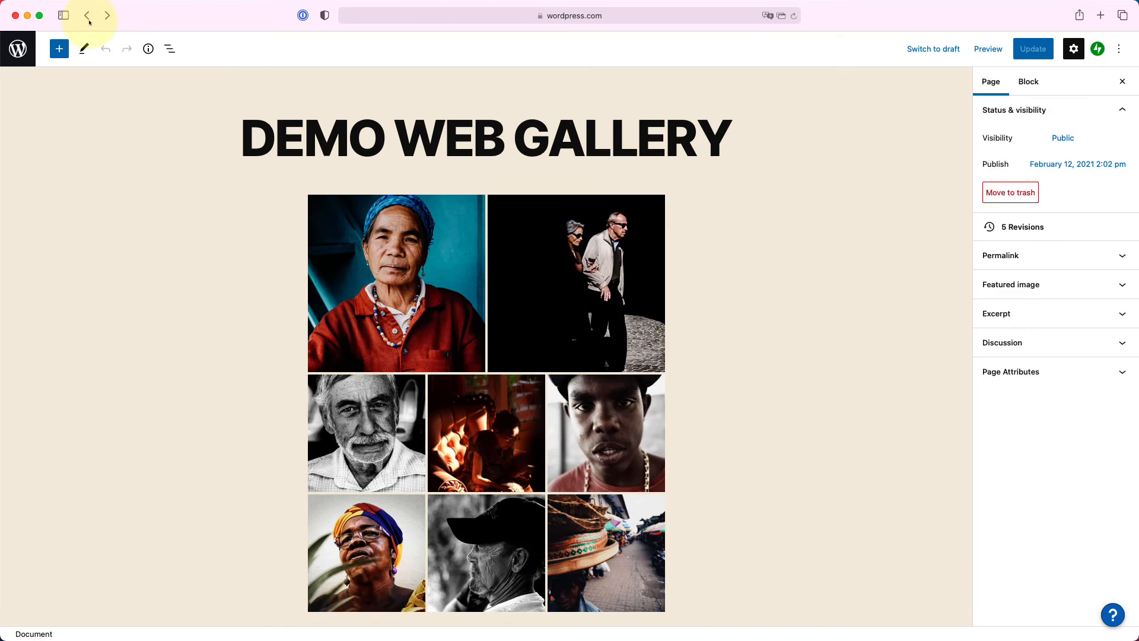
click(557, 15)
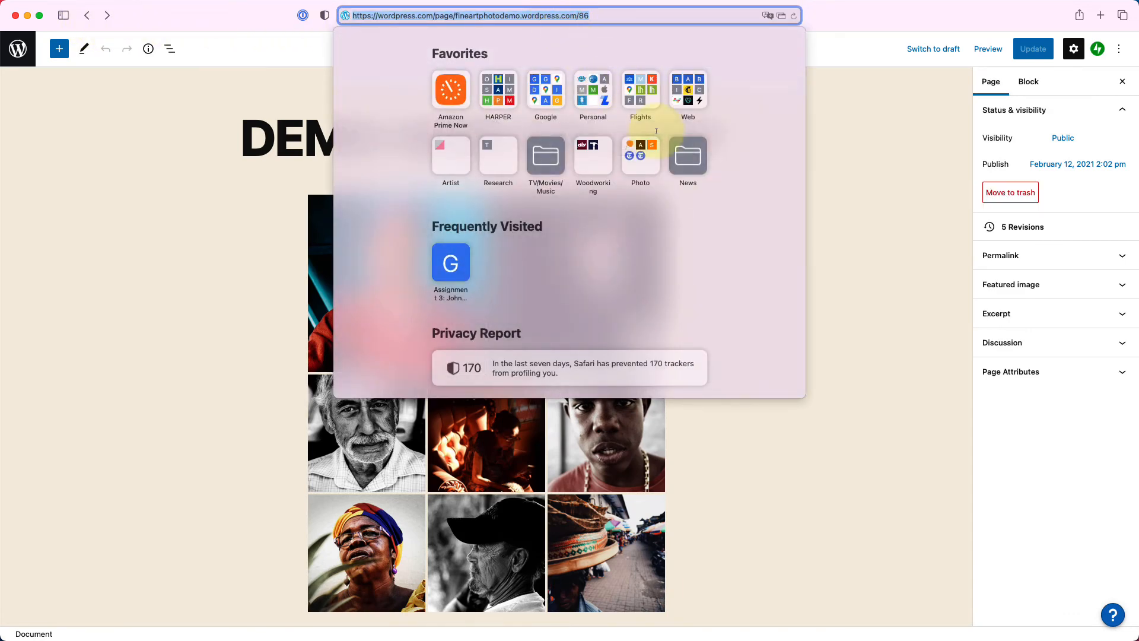
click(861, 373)
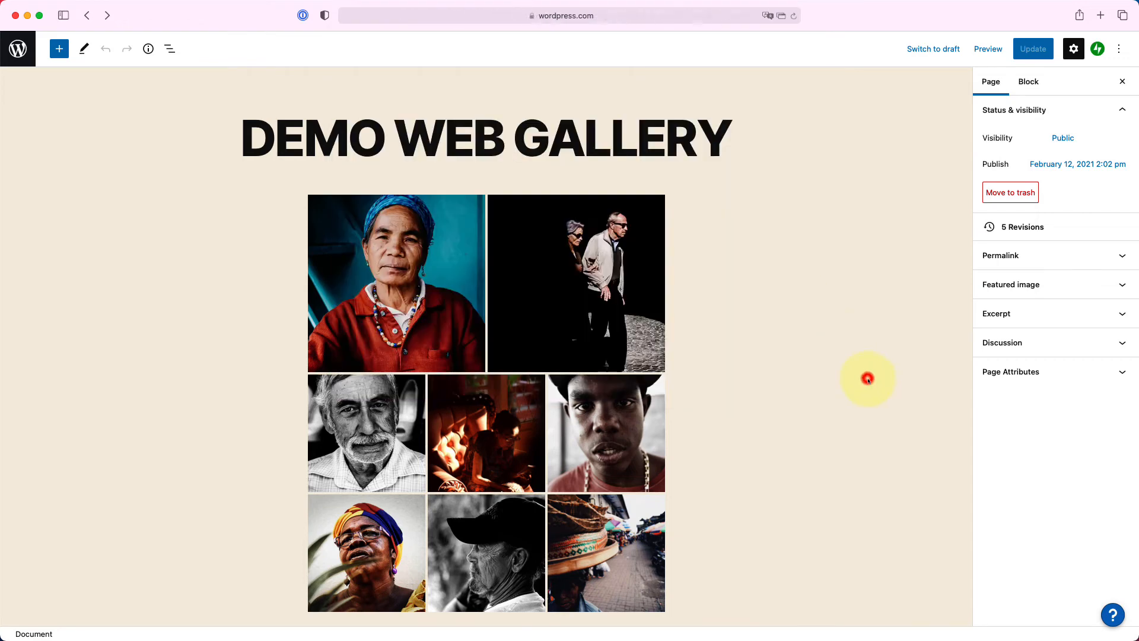
Remove the dark, red-lit image in the middle of the second row from the tiled gallery.
click(465, 458)
click(530, 384)
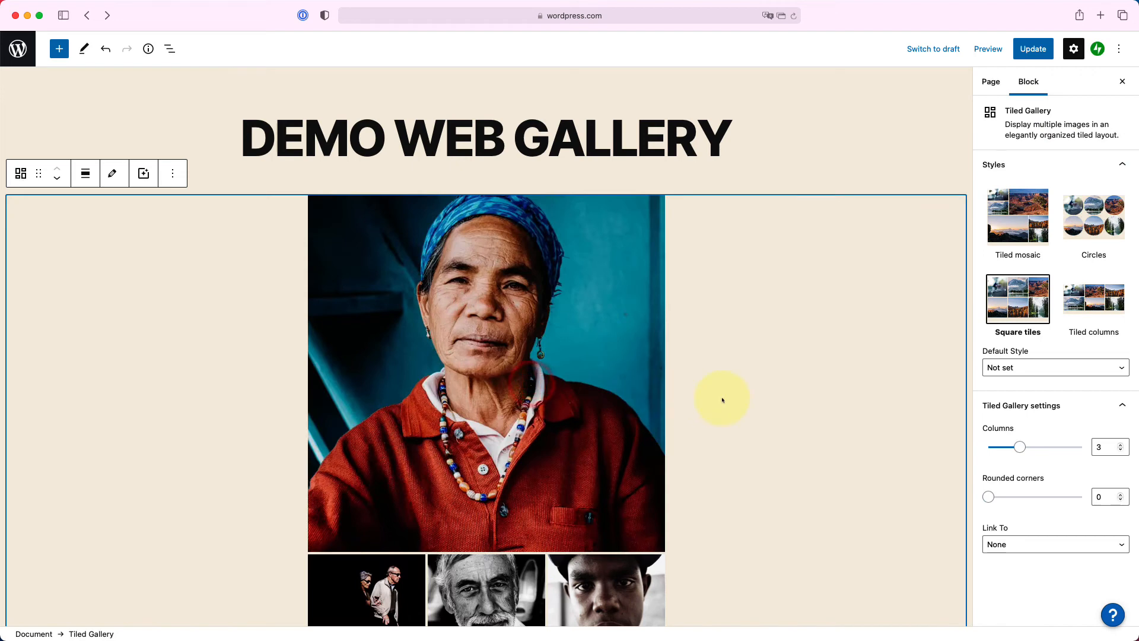
scroll(723, 400, down, 4)
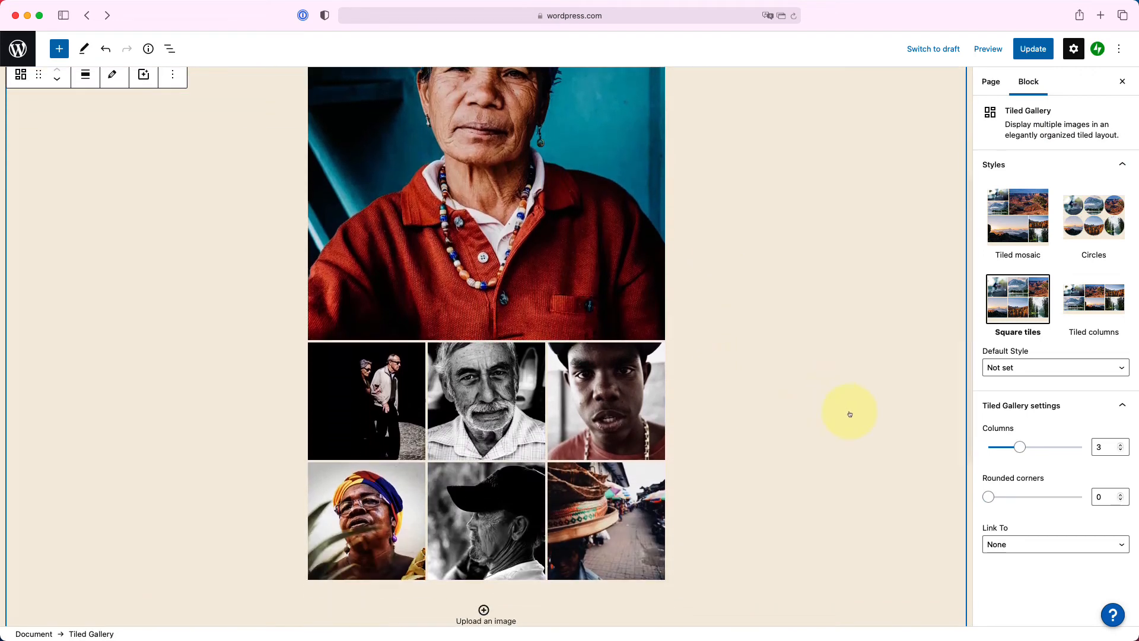
Set the tiled gallery's rounded corners to 17 and try the Circles and Tiled mosaic styles.
drag(983, 495, 1051, 494)
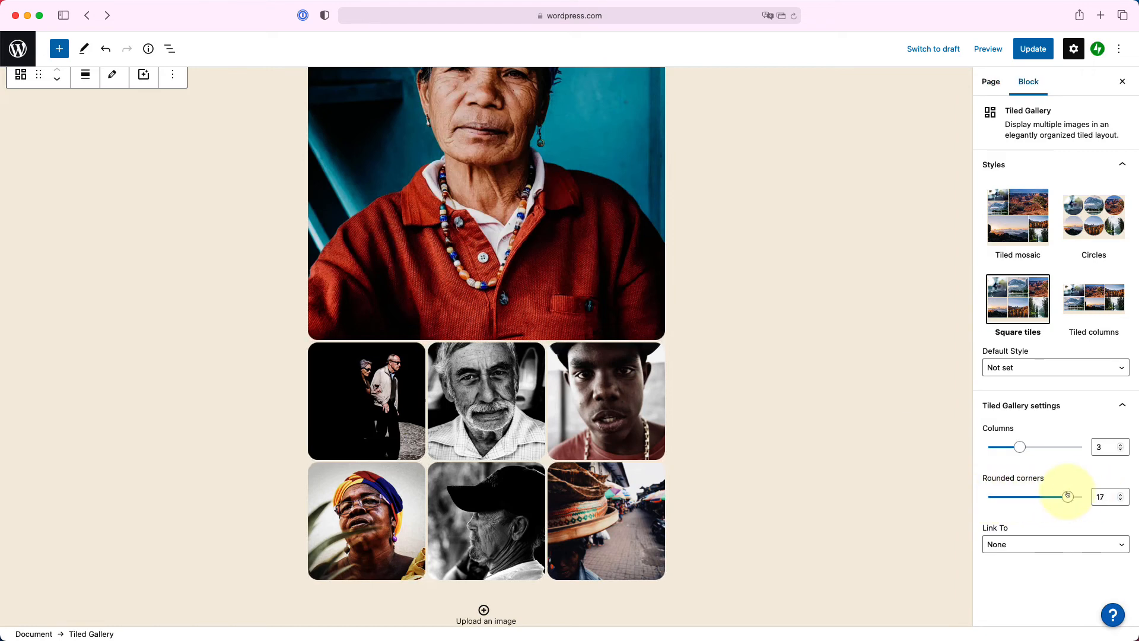
click(1089, 224)
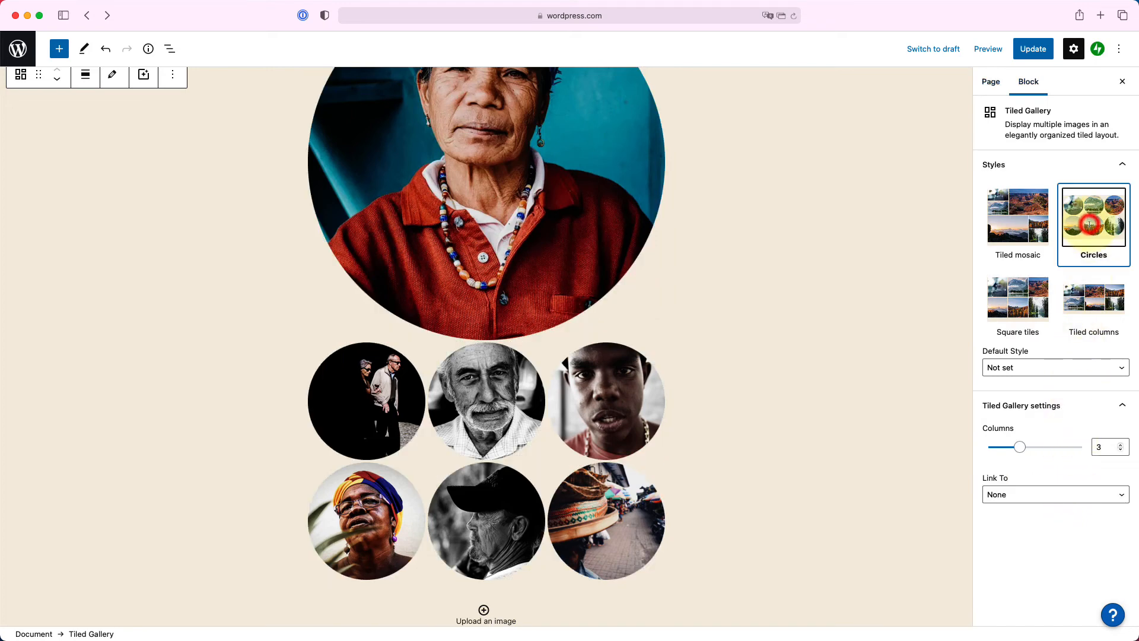
click(1018, 215)
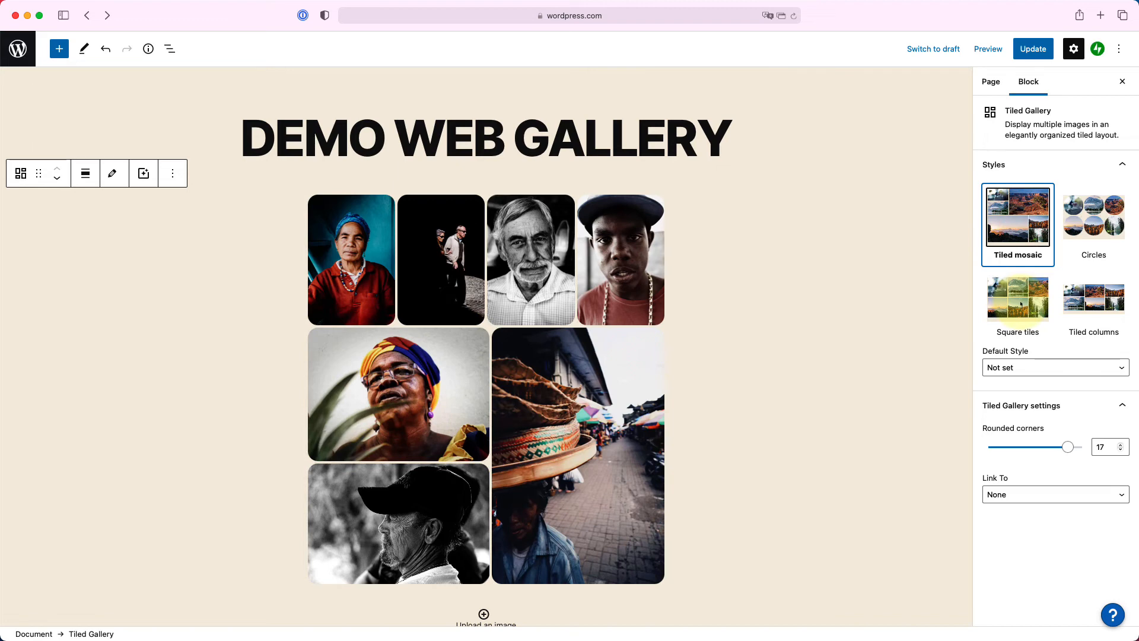
Transform the Tiled Gallery block into a Slideshow and browse several slides forward and one back.
click(21, 174)
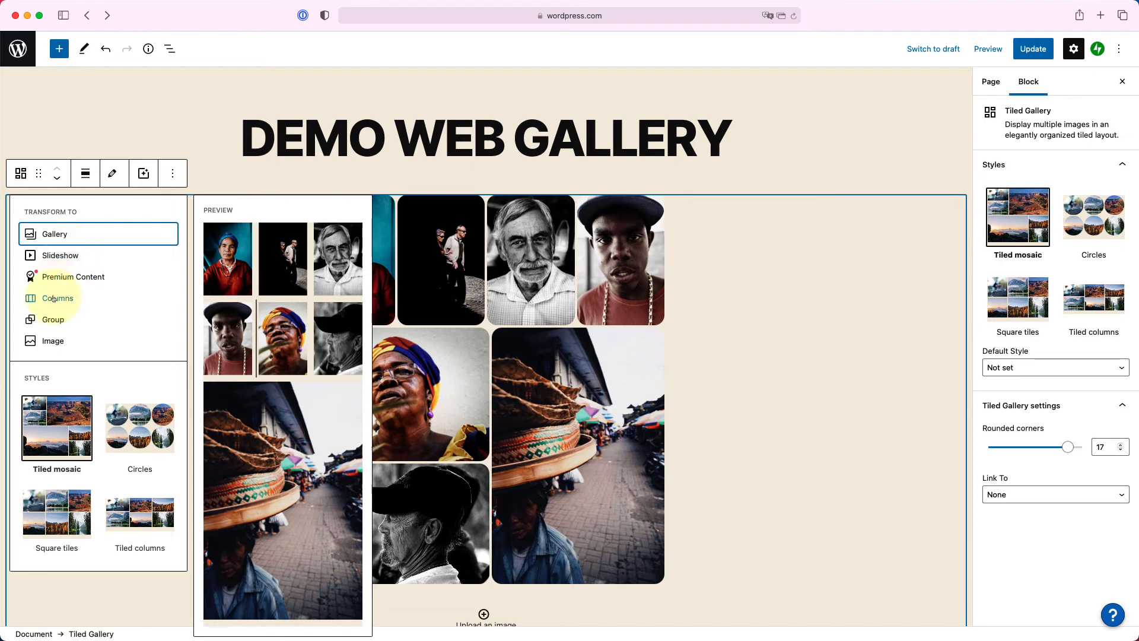
click(56, 256)
click(645, 374)
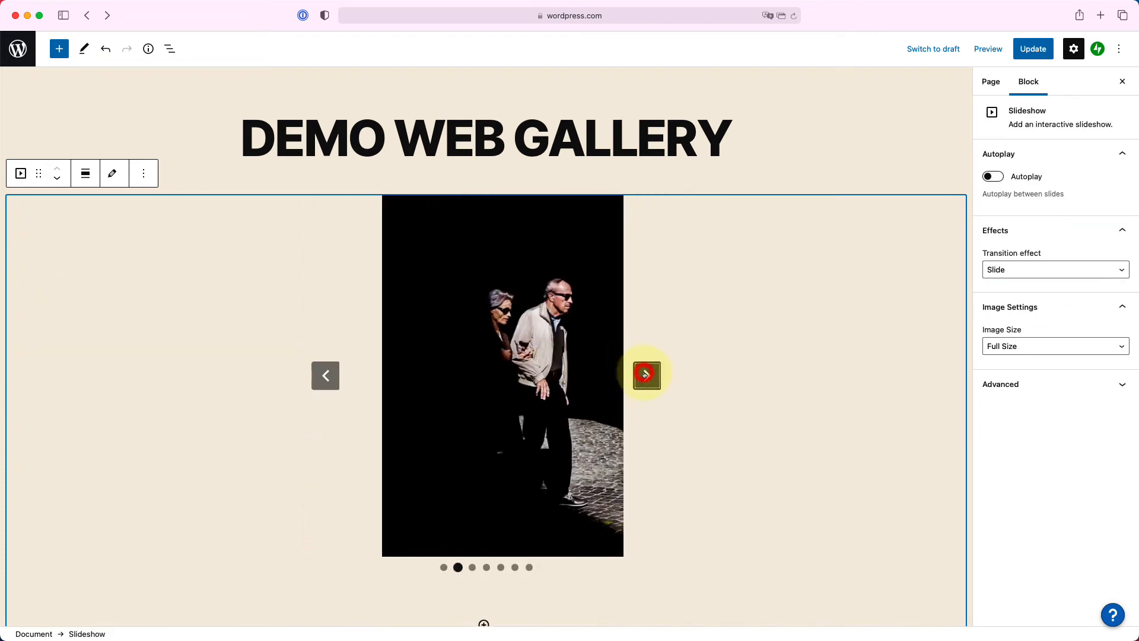
click(646, 374)
click(645, 374)
click(645, 375)
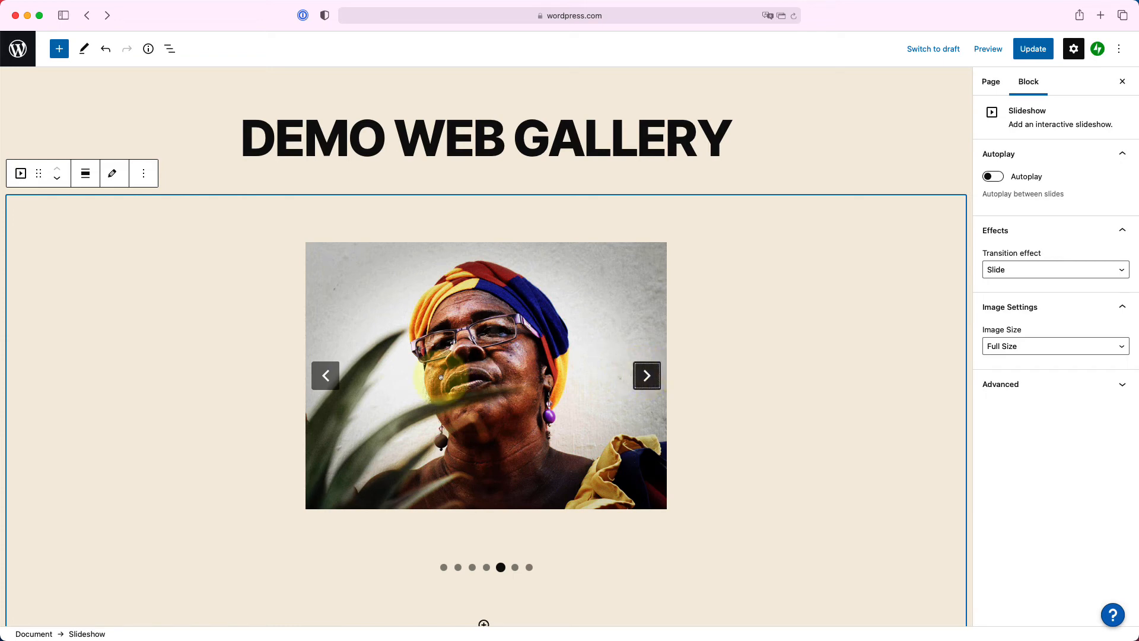
click(325, 375)
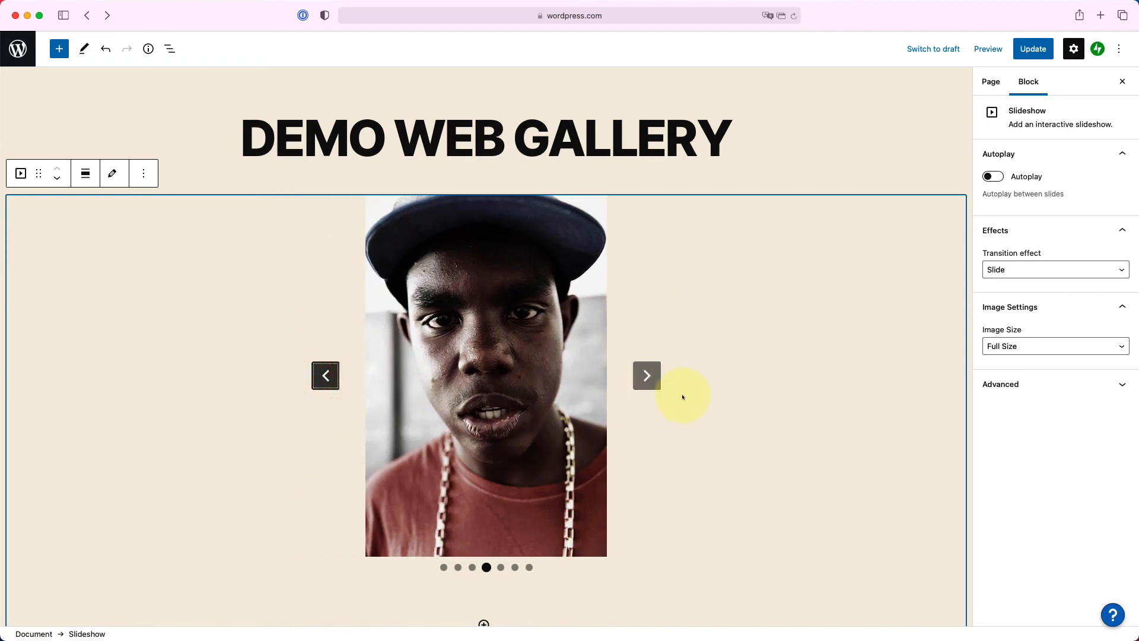
Look over the whole Slideshow block and page through its slides in both directions.
scroll(683, 397, down, 5)
scroll(683, 397, up, 5)
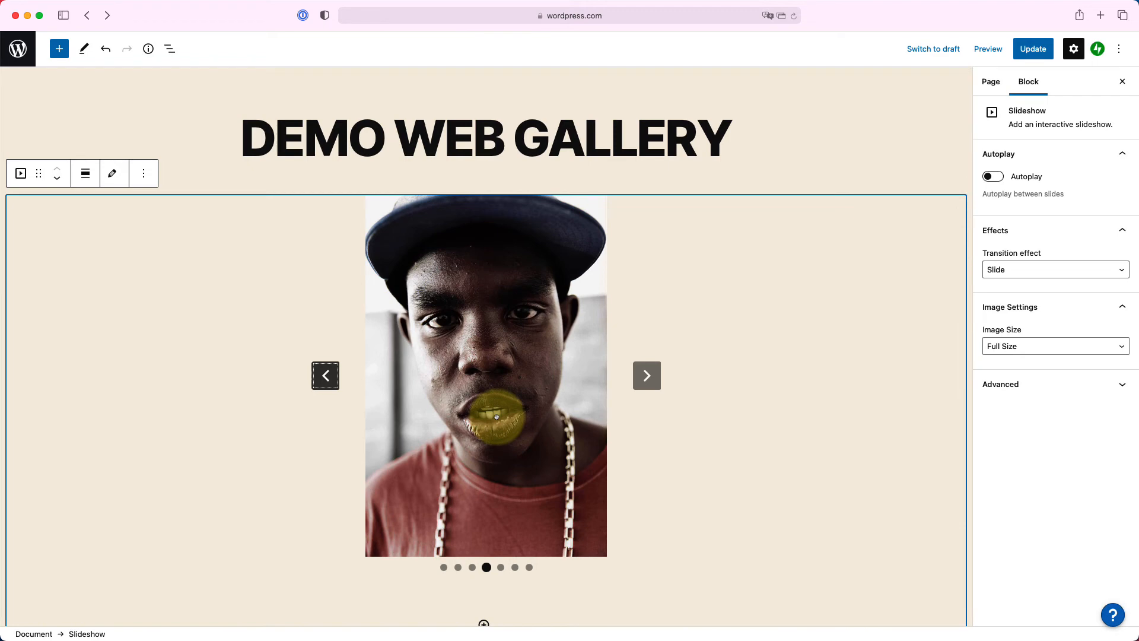
scroll(497, 417, down, 6)
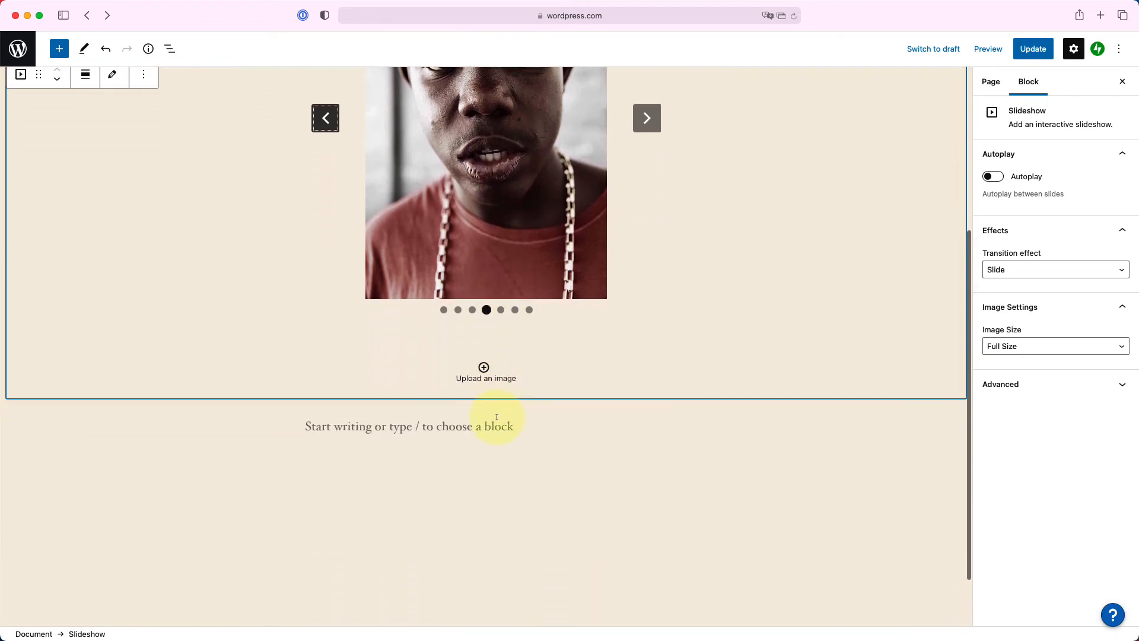
scroll(497, 417, up, 6)
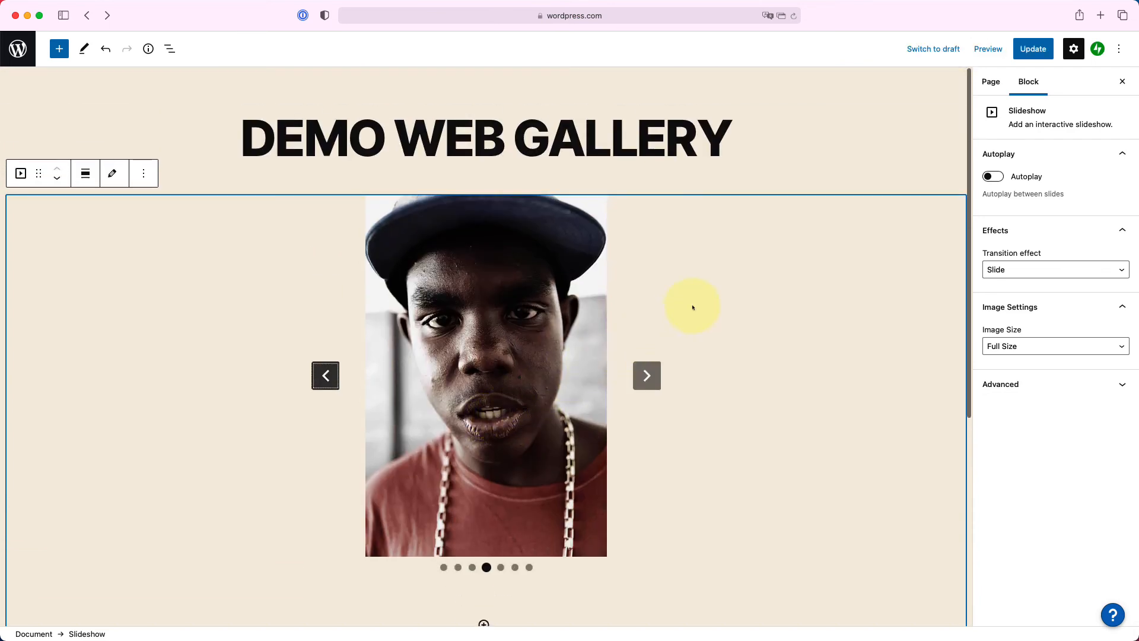
click(645, 375)
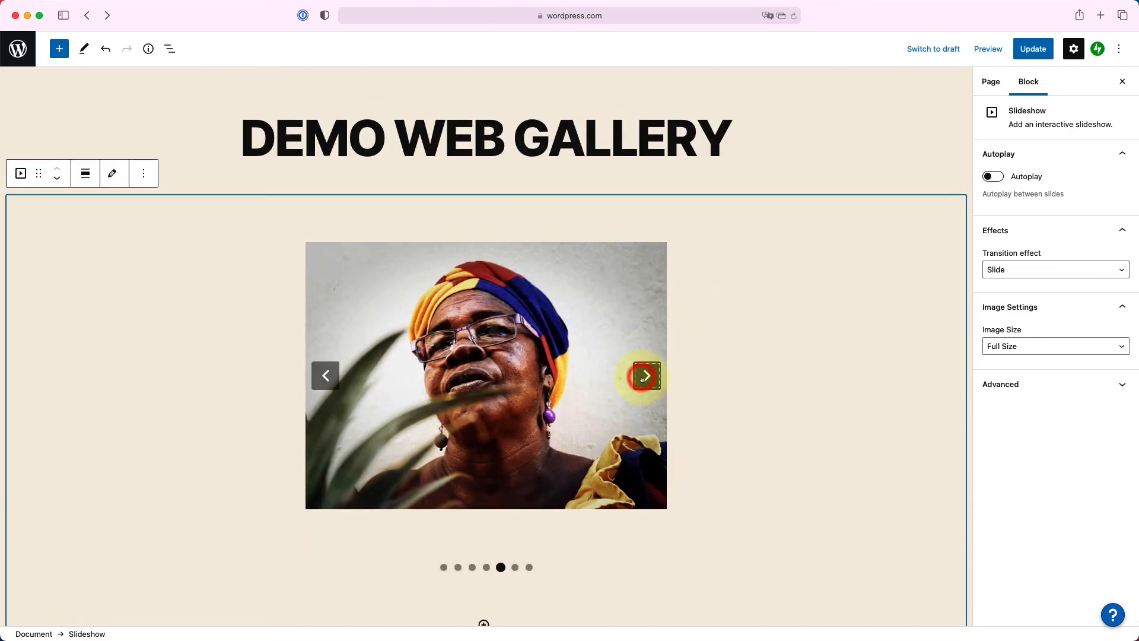
click(643, 377)
click(644, 376)
click(644, 376)
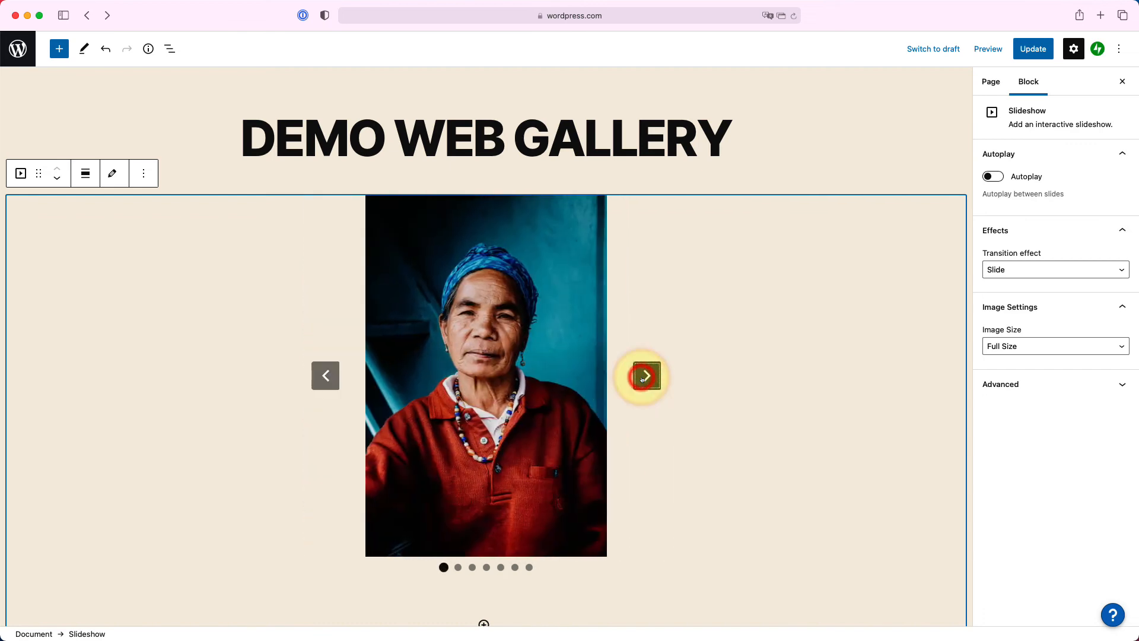
click(642, 378)
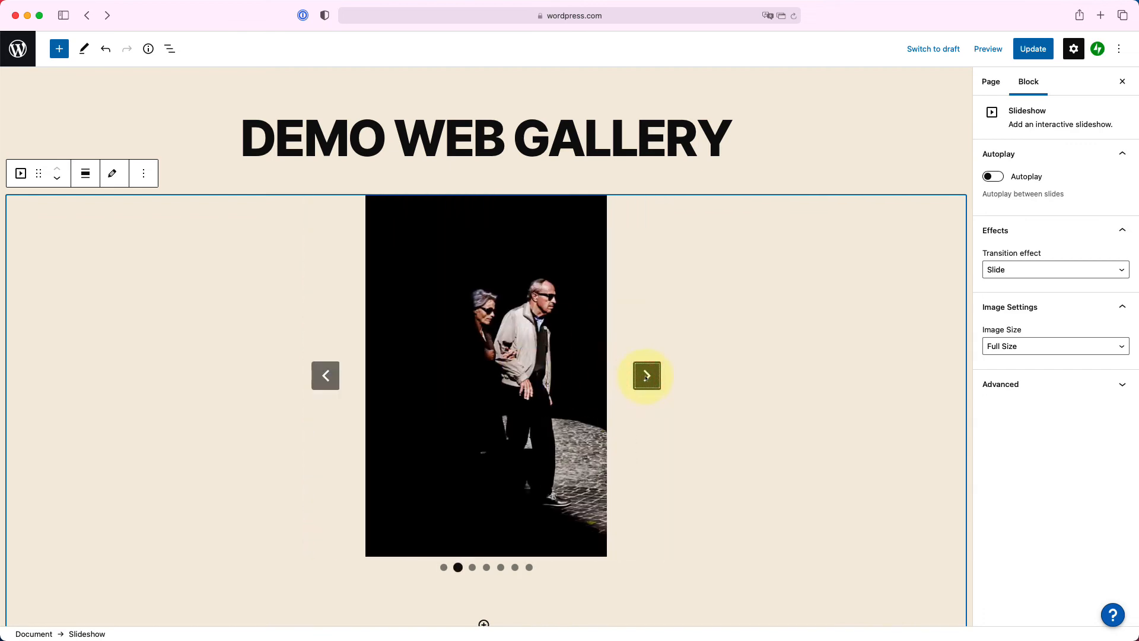
click(652, 375)
click(652, 375)
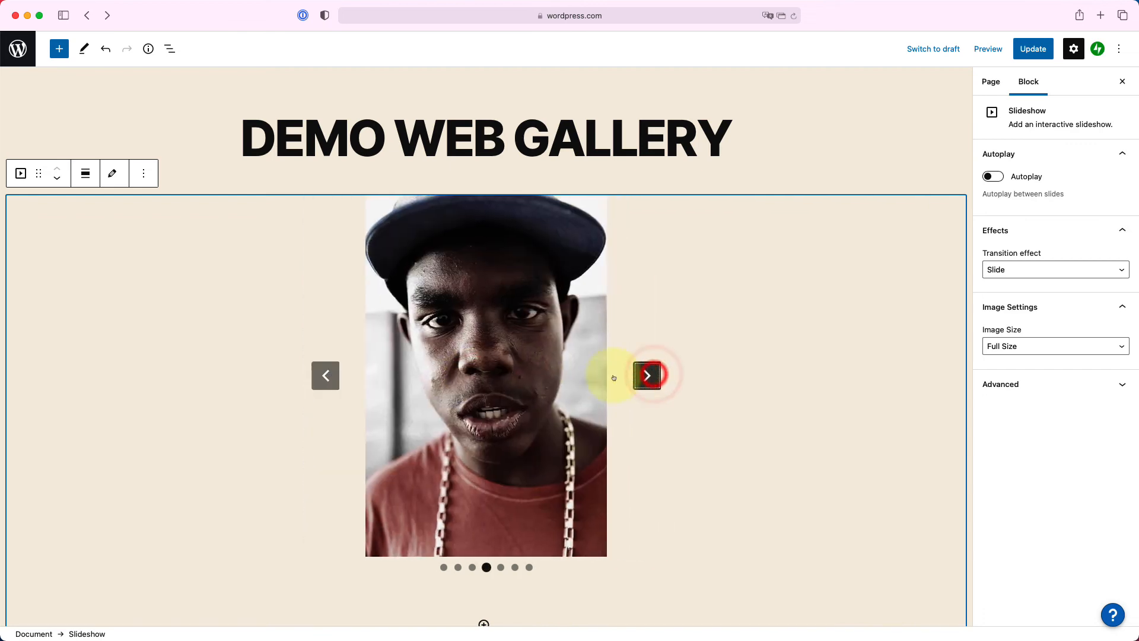
click(327, 379)
click(327, 378)
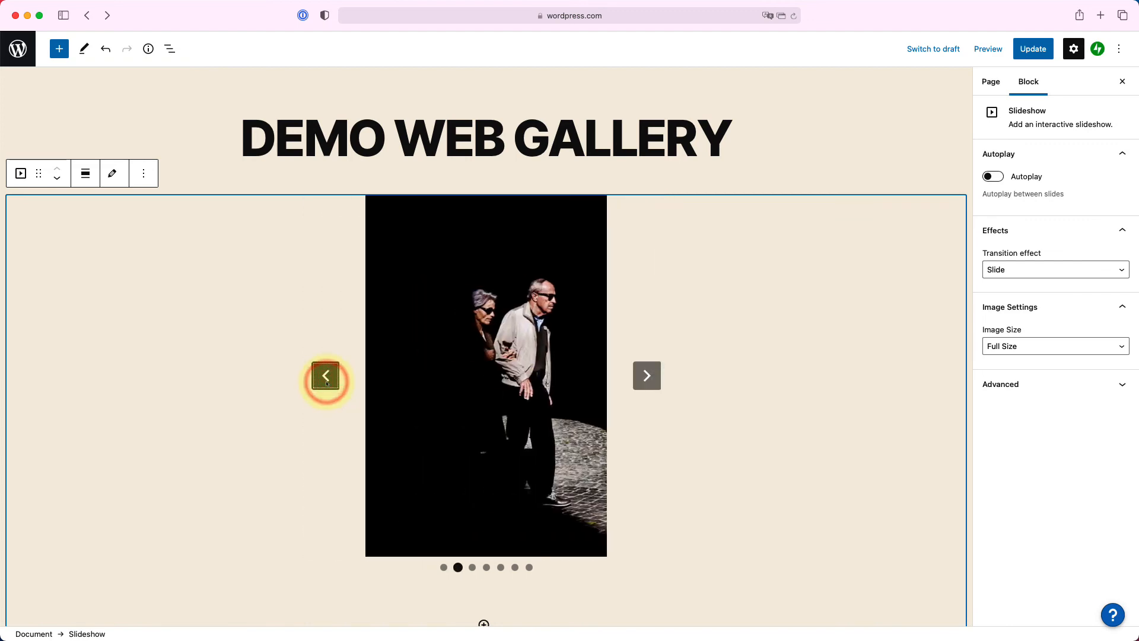
Set the slideshow's transition effect to Fade and test it by advancing the slides.
click(1028, 270)
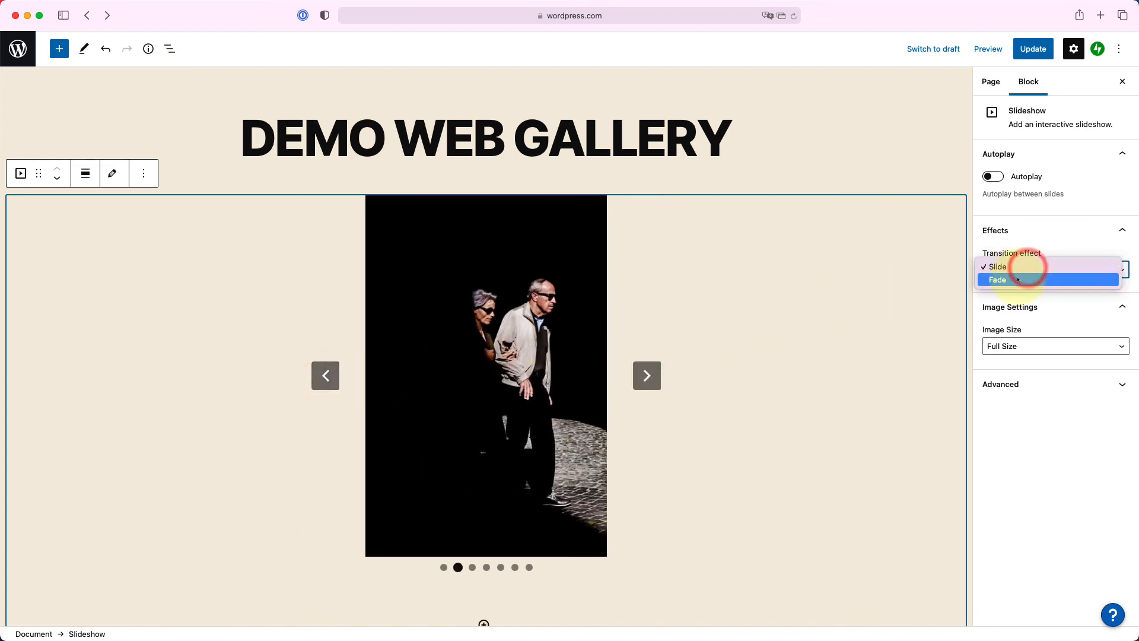
click(1014, 280)
click(647, 375)
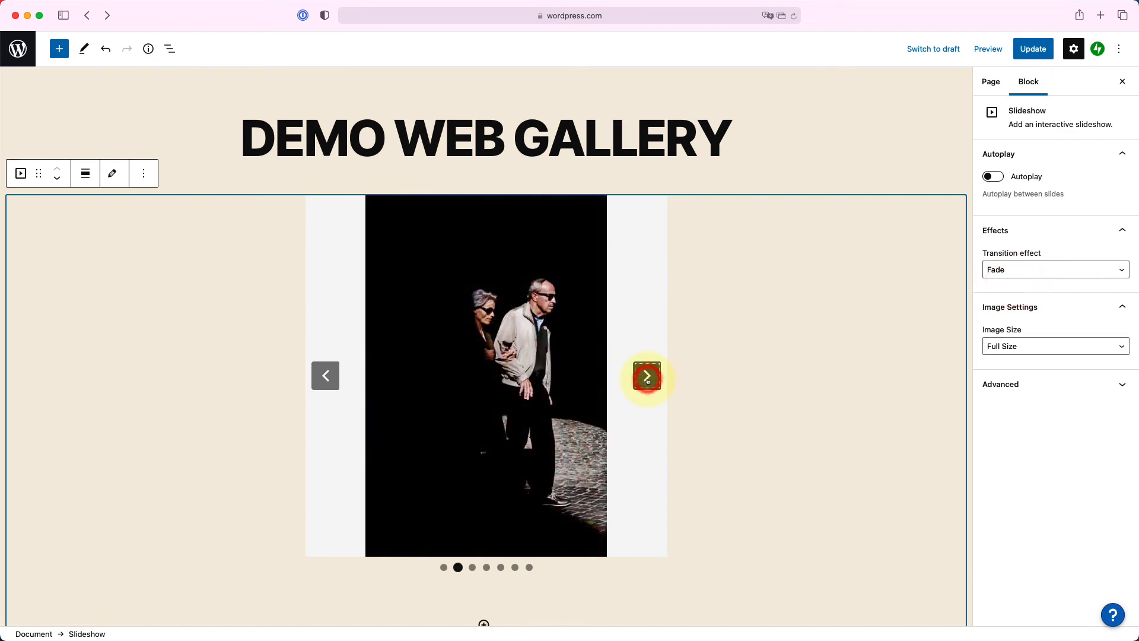
click(647, 375)
Try the slideshow images at Thumbnail and Medium size and return the image size to Full Size.
click(1054, 345)
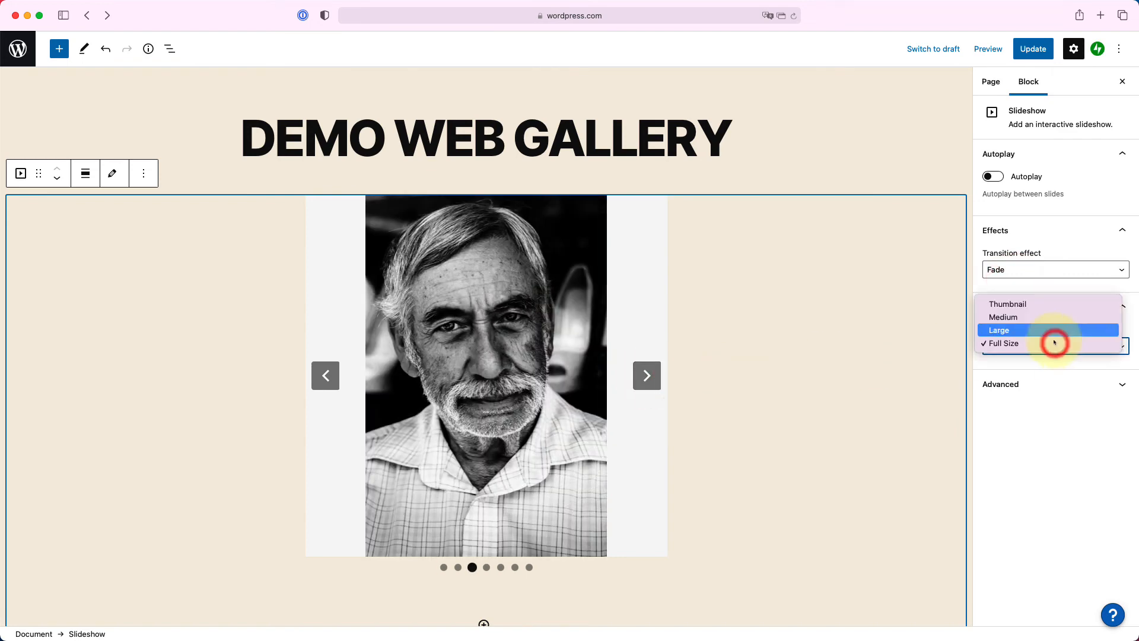
click(1044, 308)
click(1043, 346)
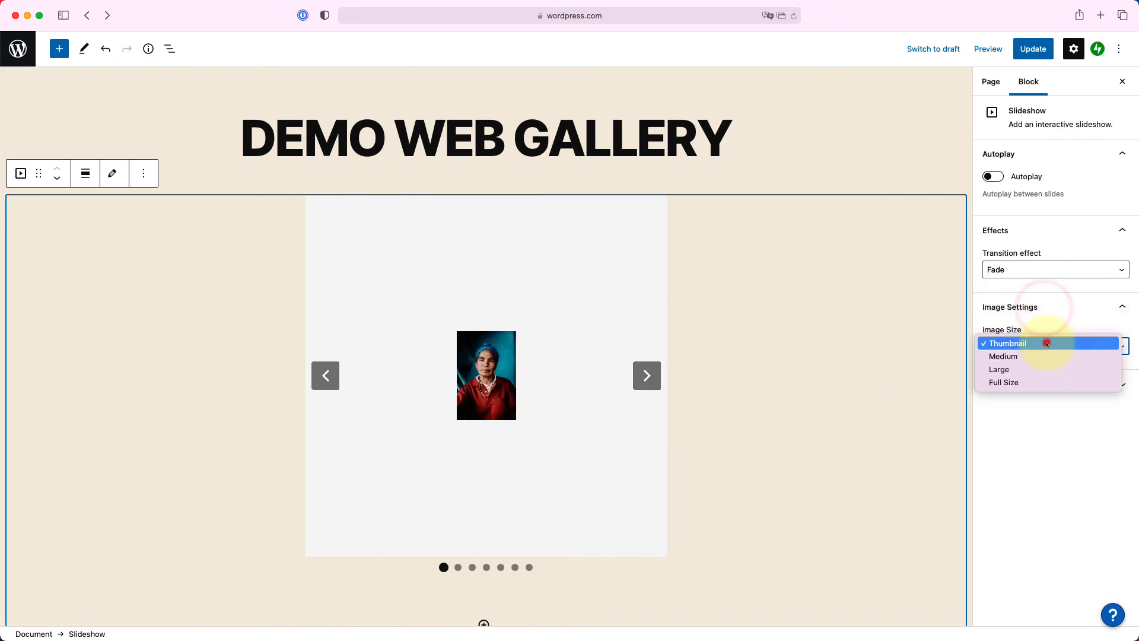
click(1046, 361)
click(1039, 346)
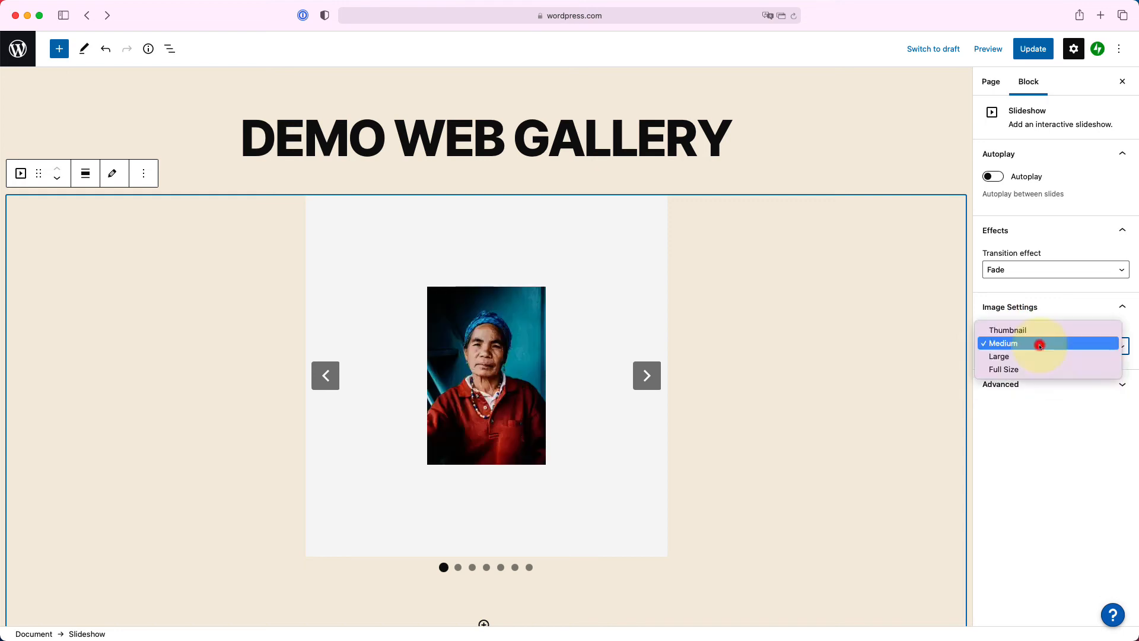
click(1042, 372)
click(1042, 383)
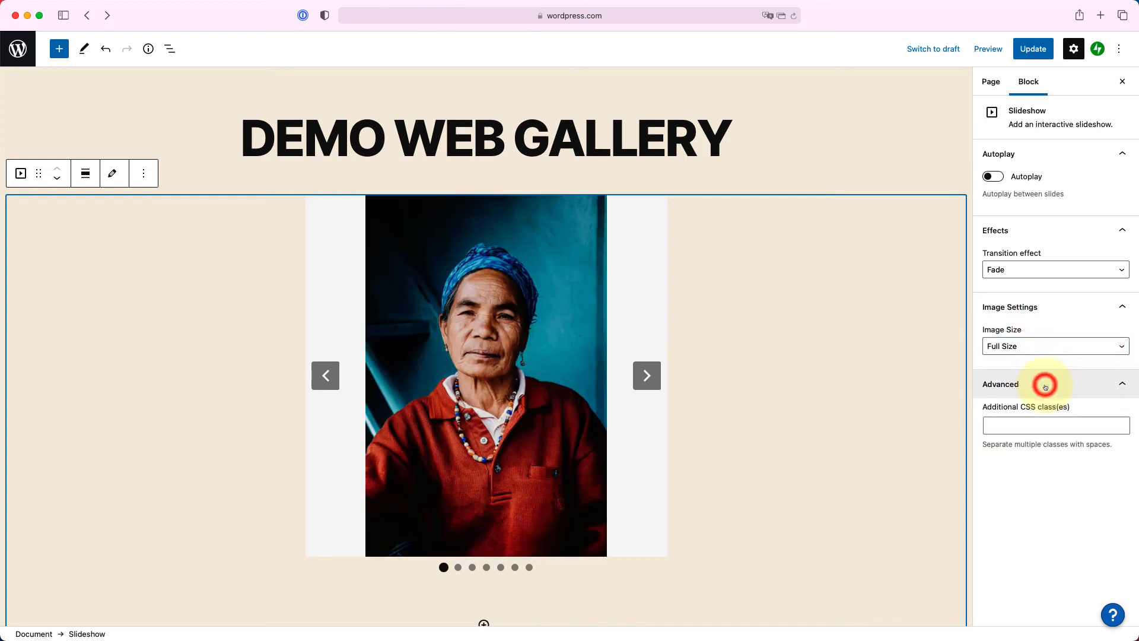
click(1042, 383)
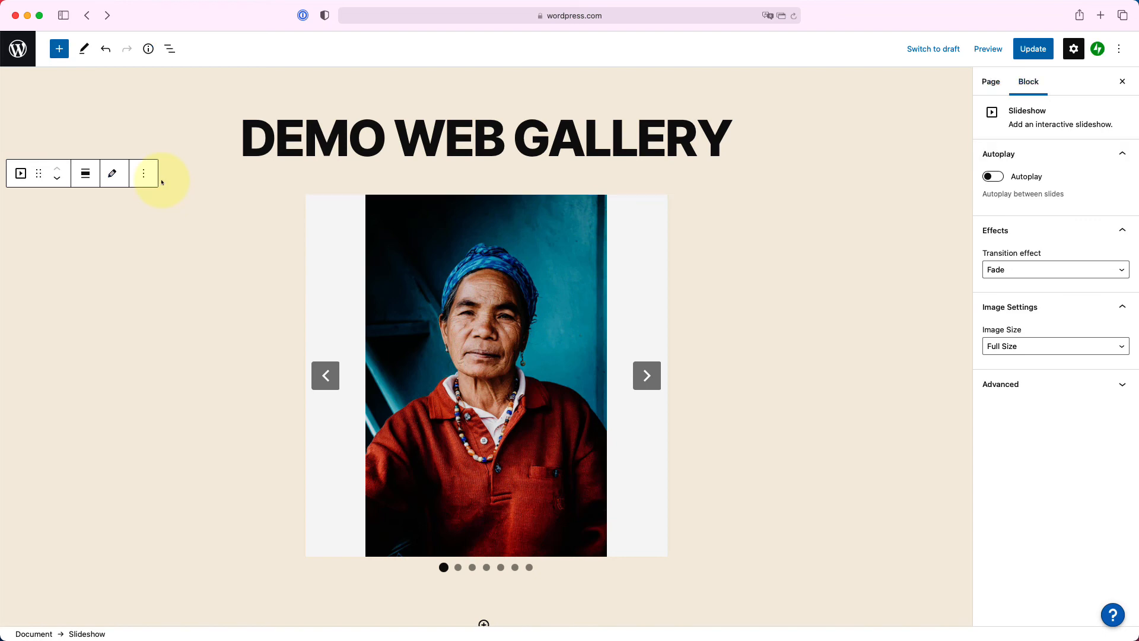
Transform the Slideshow block into a standard Gallery block.
click(22, 173)
click(45, 254)
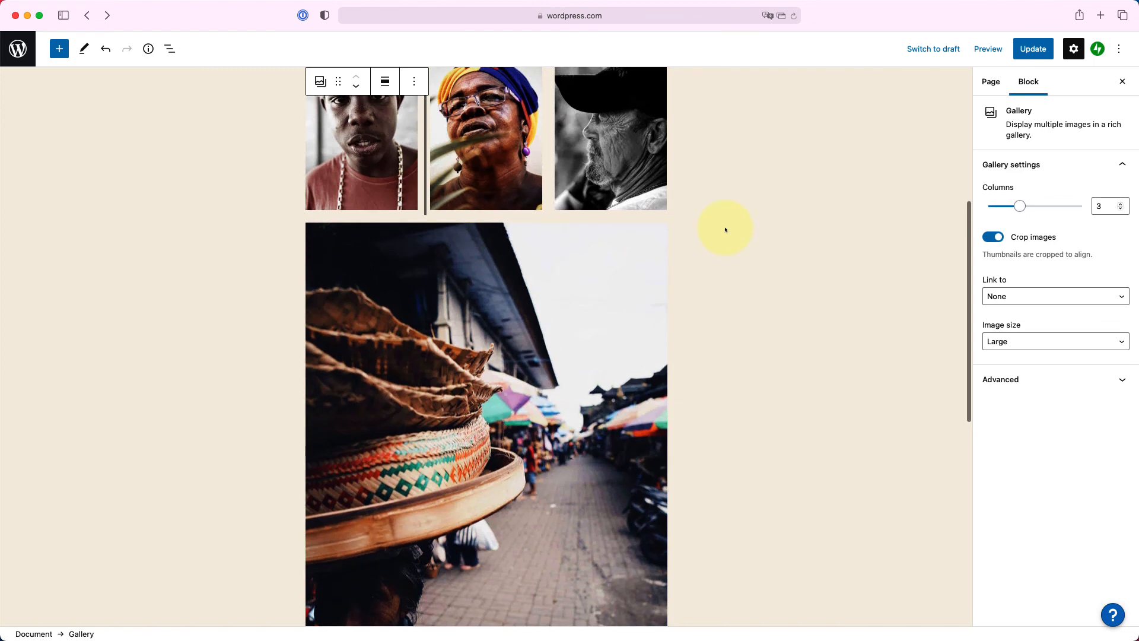
scroll(725, 229, up, 5)
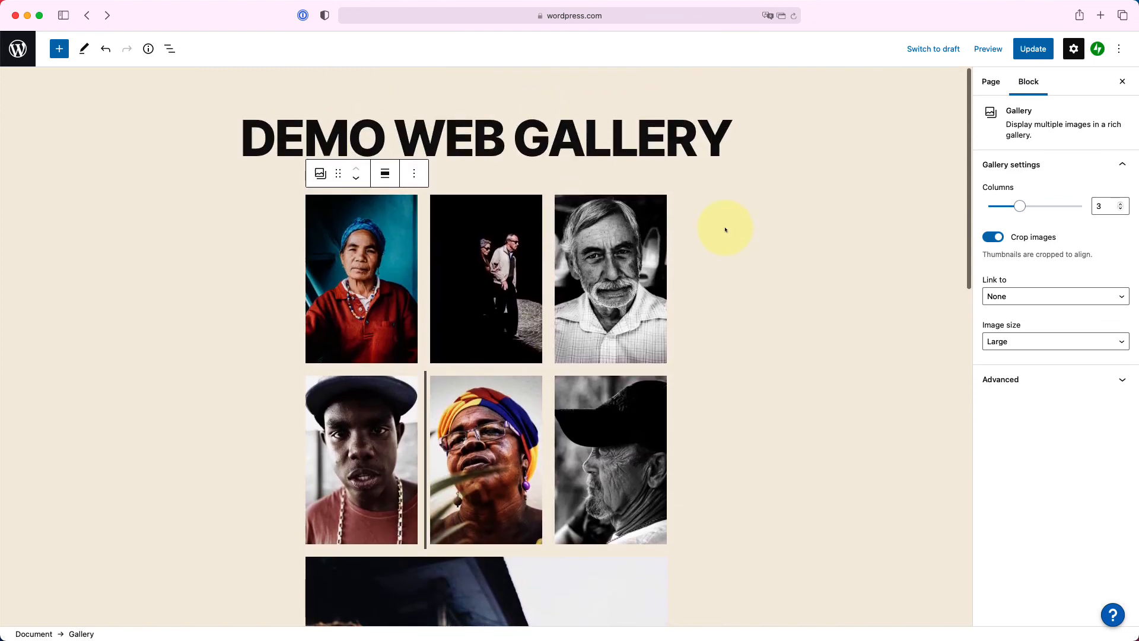
Set the portrait of the woman with glasses and a colourful headscarf from the Media Library as the page's featured image.
click(995, 83)
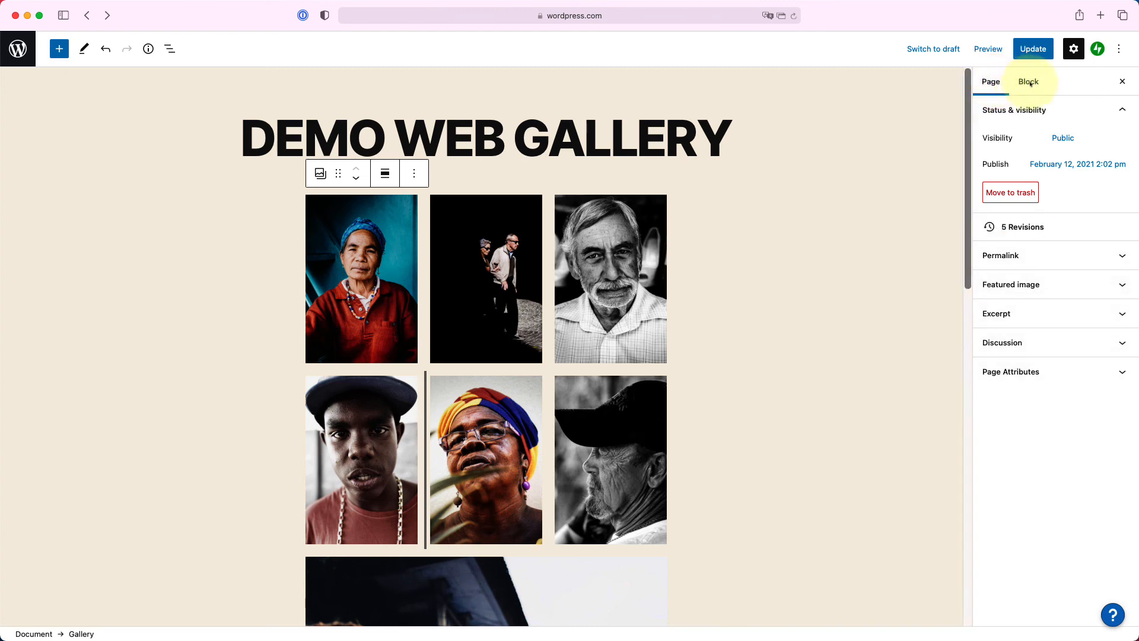
click(1067, 285)
click(1013, 374)
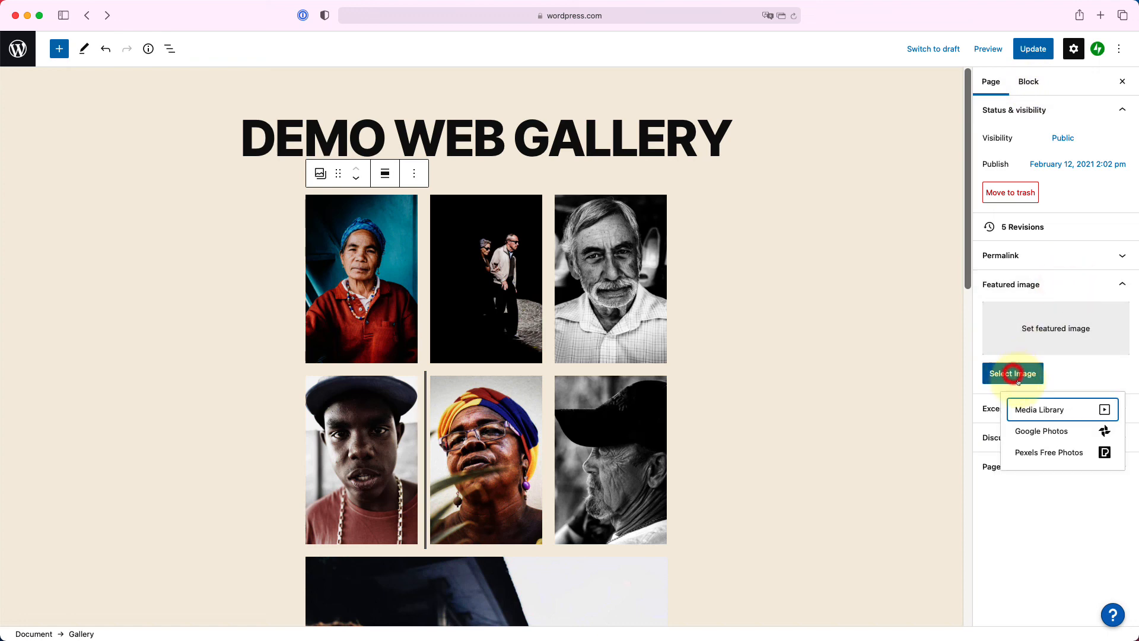
click(1040, 410)
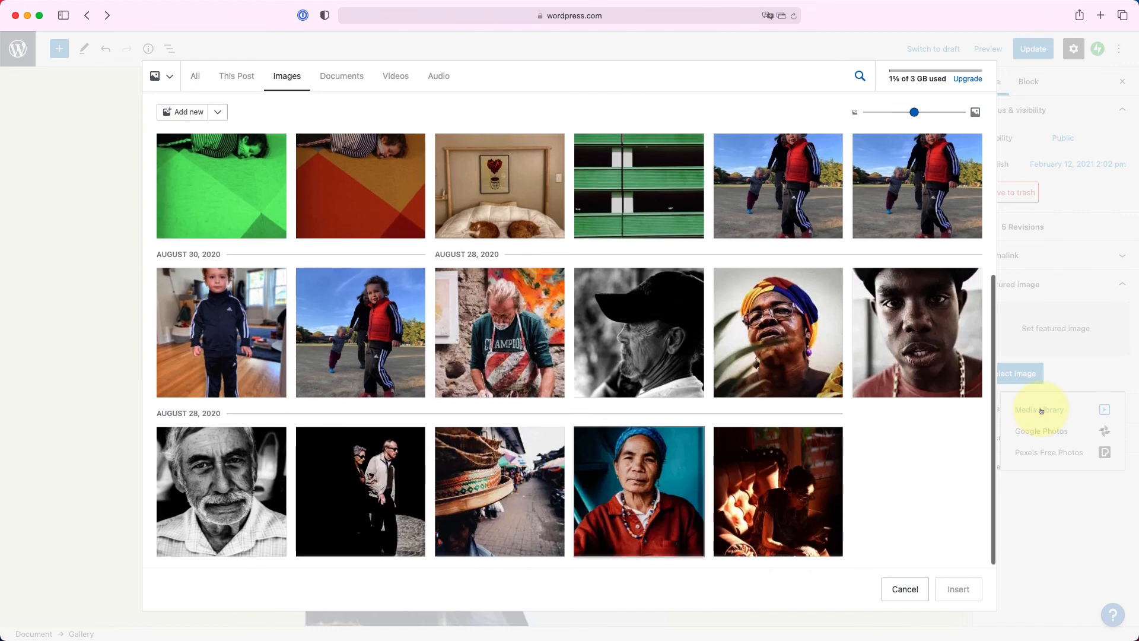
click(791, 328)
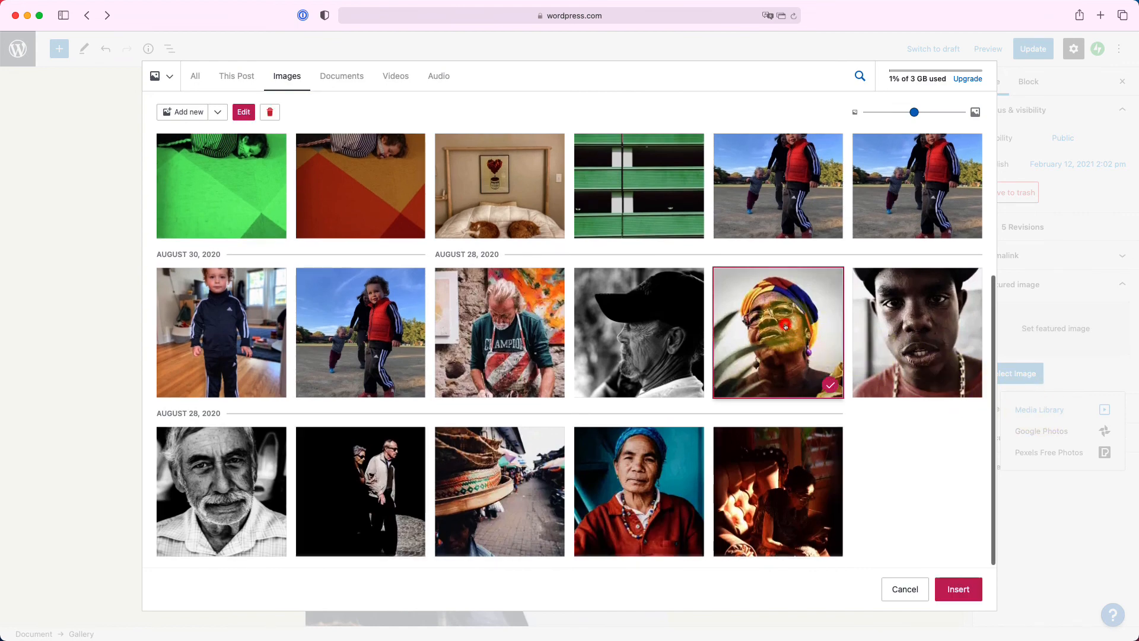
click(951, 591)
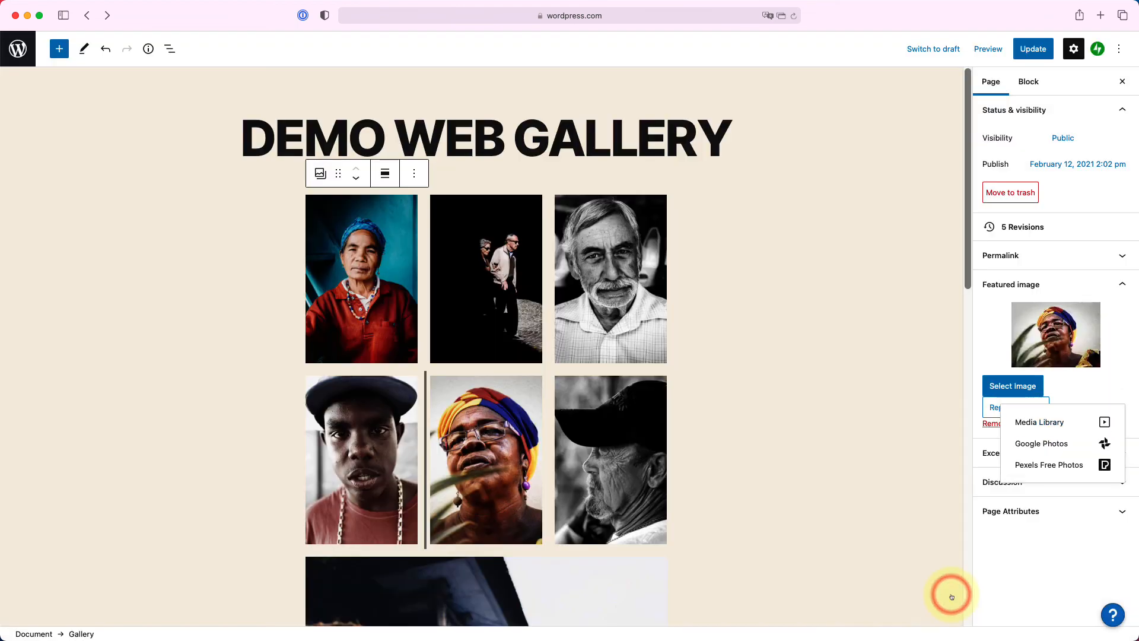
Update the DEMO WEB GALLERY page with the new gallery and featured image, and open its live version.
click(1035, 48)
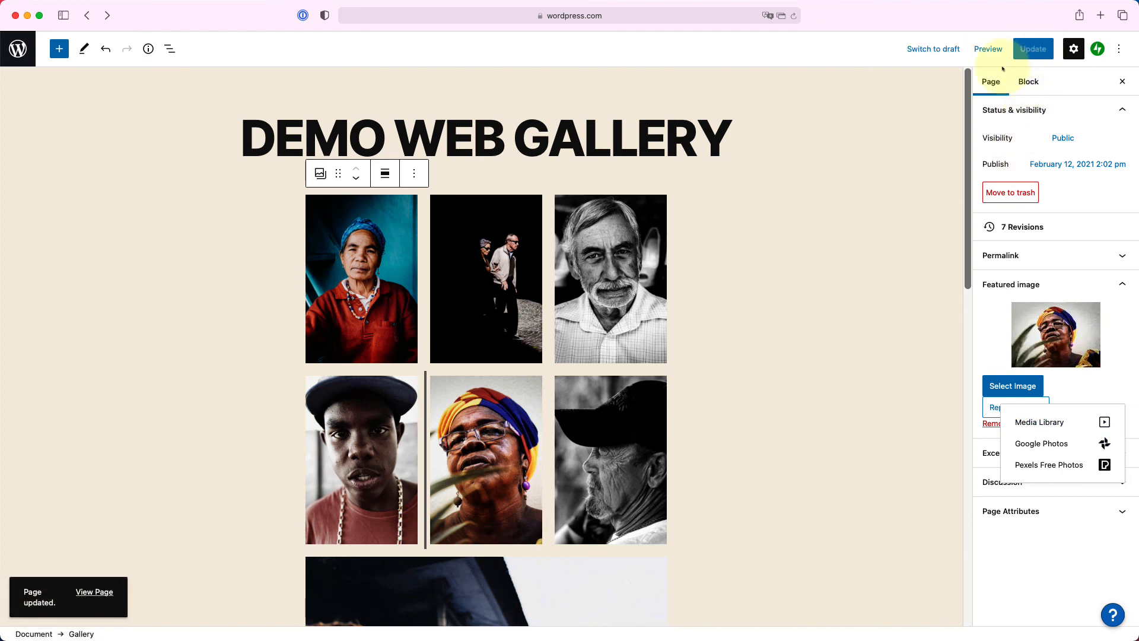
click(94, 592)
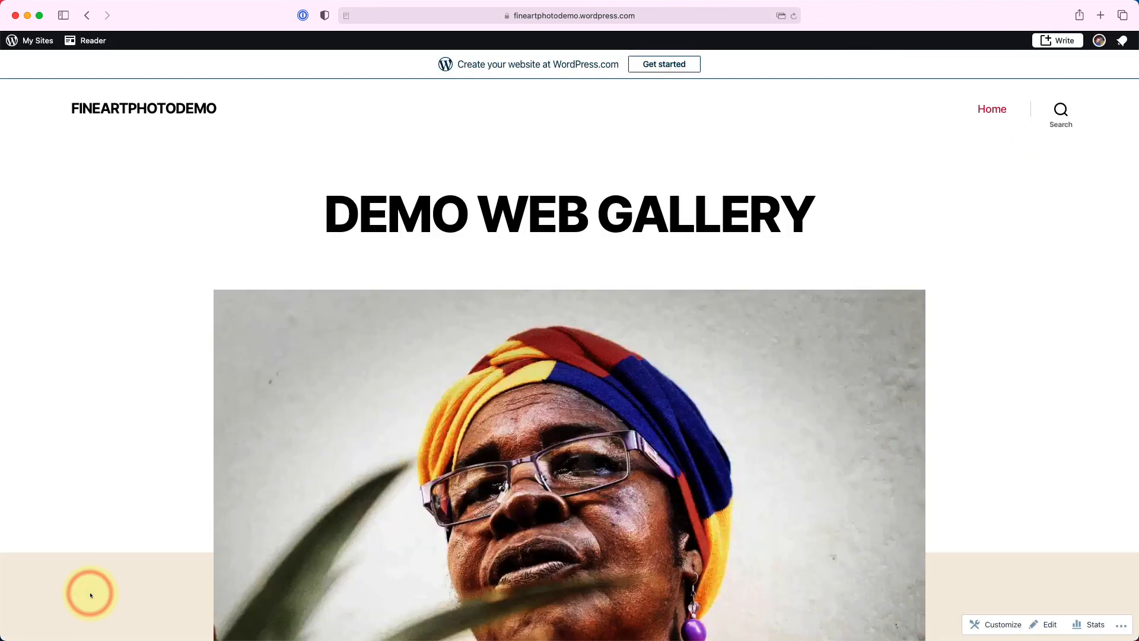
Review the live page from its title and featured image down through the gallery and back up.
scroll(534, 452, down, 6)
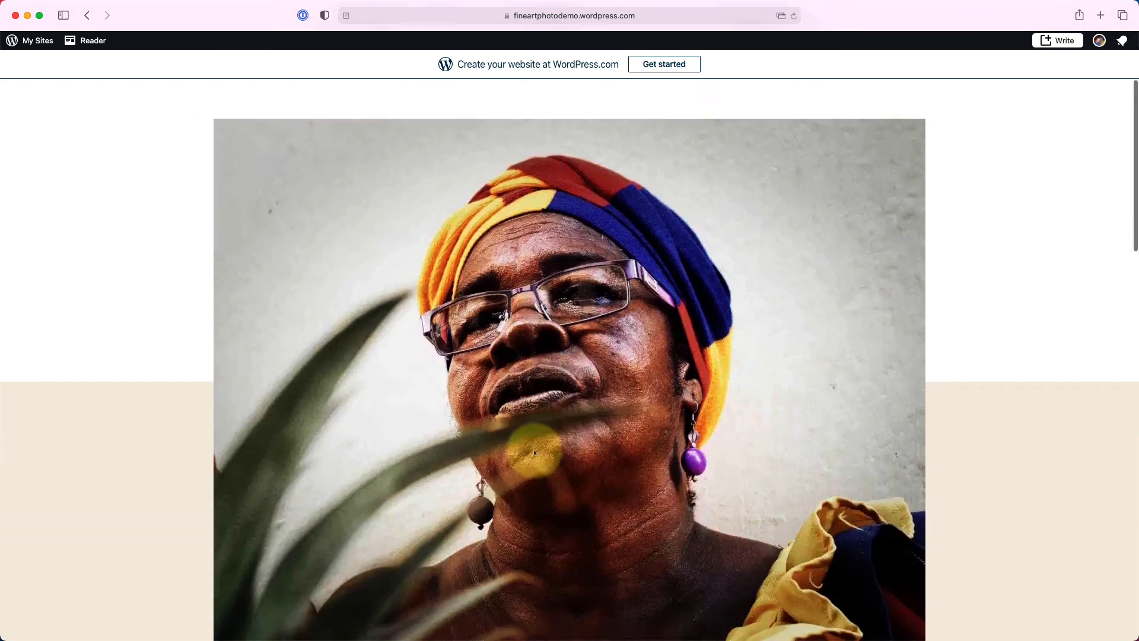
scroll(534, 452, up, 5)
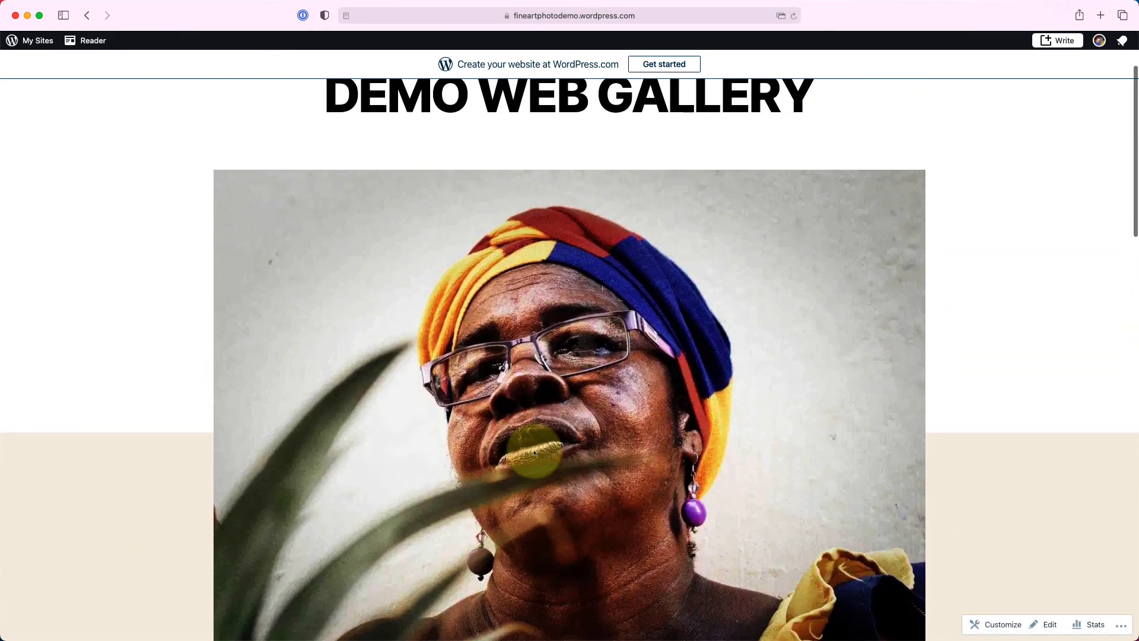
scroll(534, 452, down, 2)
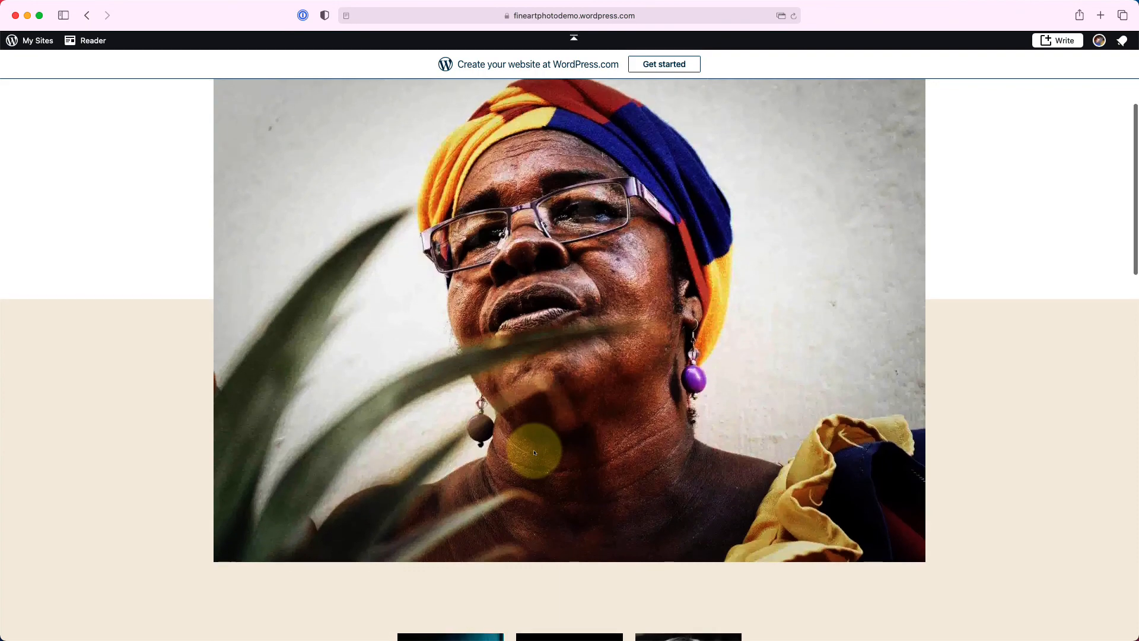
scroll(534, 452, down, 9)
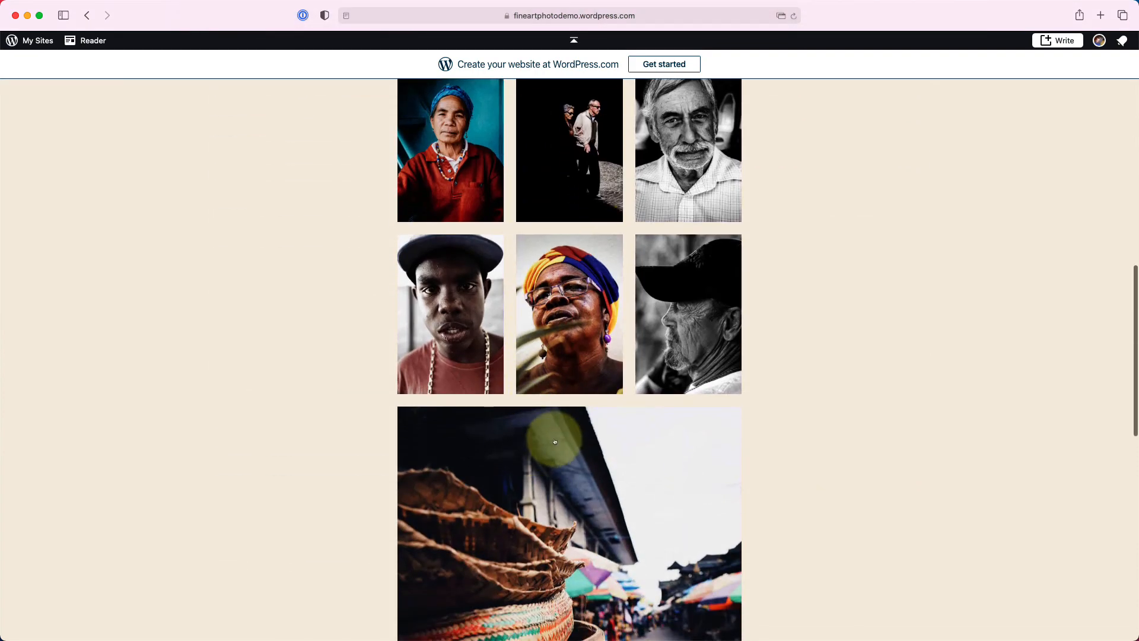
scroll(546, 445, down, 4)
scroll(554, 442, up, 15)
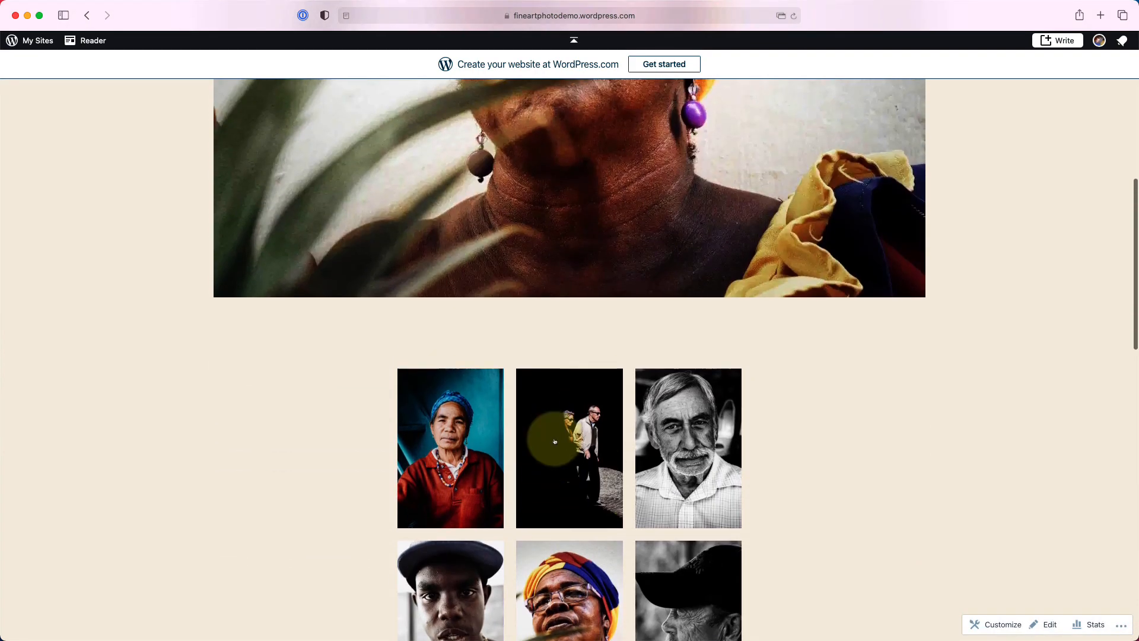
scroll(555, 440, up, 4)
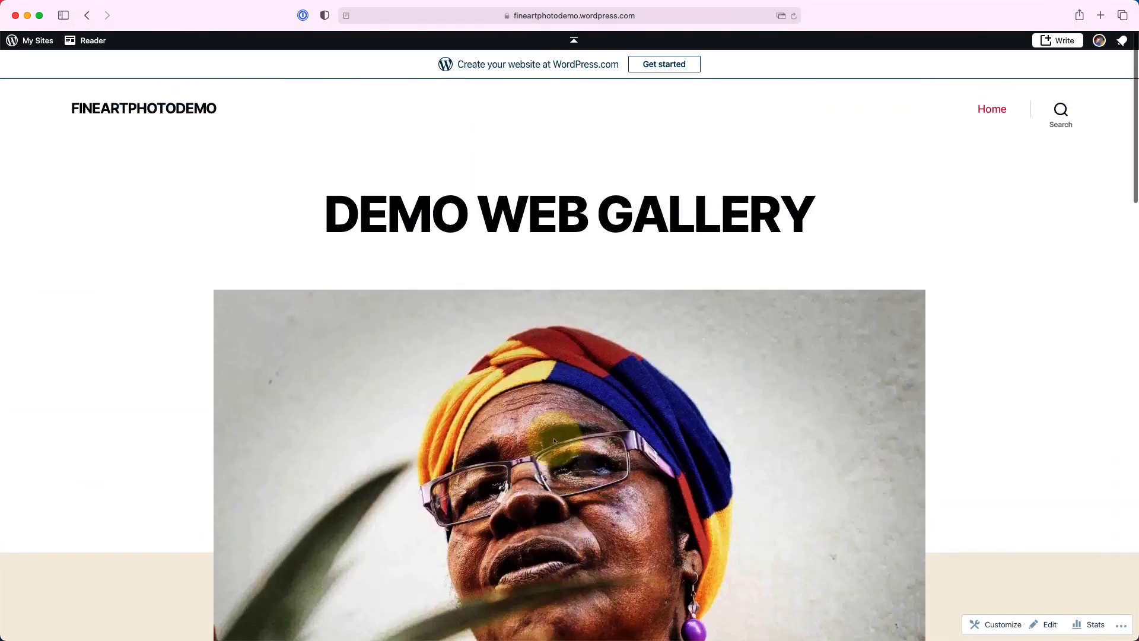